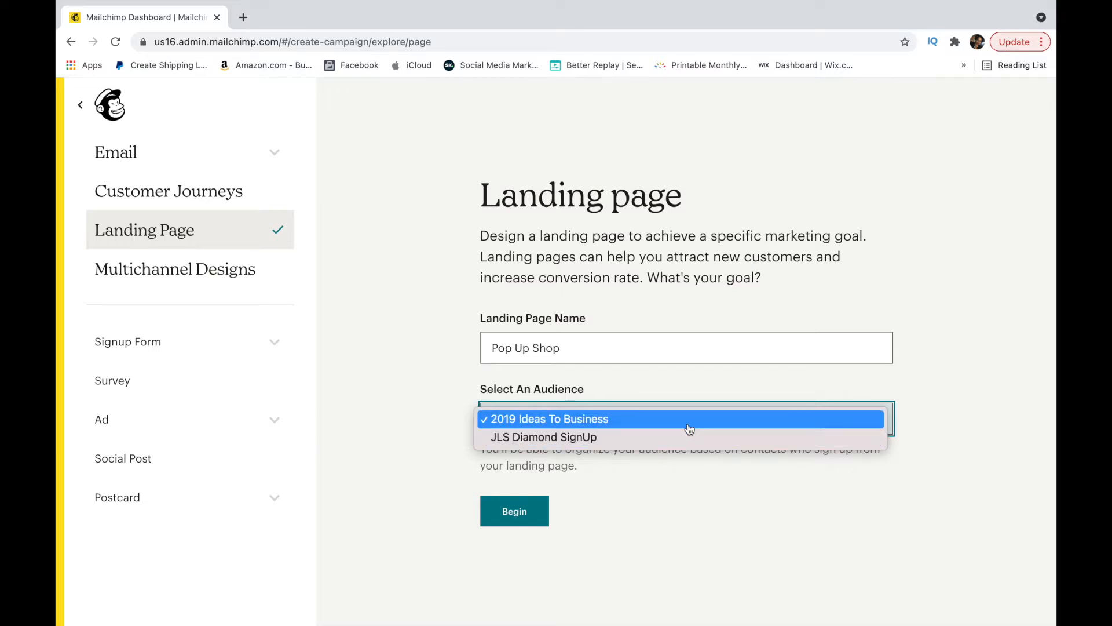
Step: Begin the Pop Up Shop landing page for the JLS Diamond SignUp audience using the Simple Lead Generation template
left_click(683, 440)
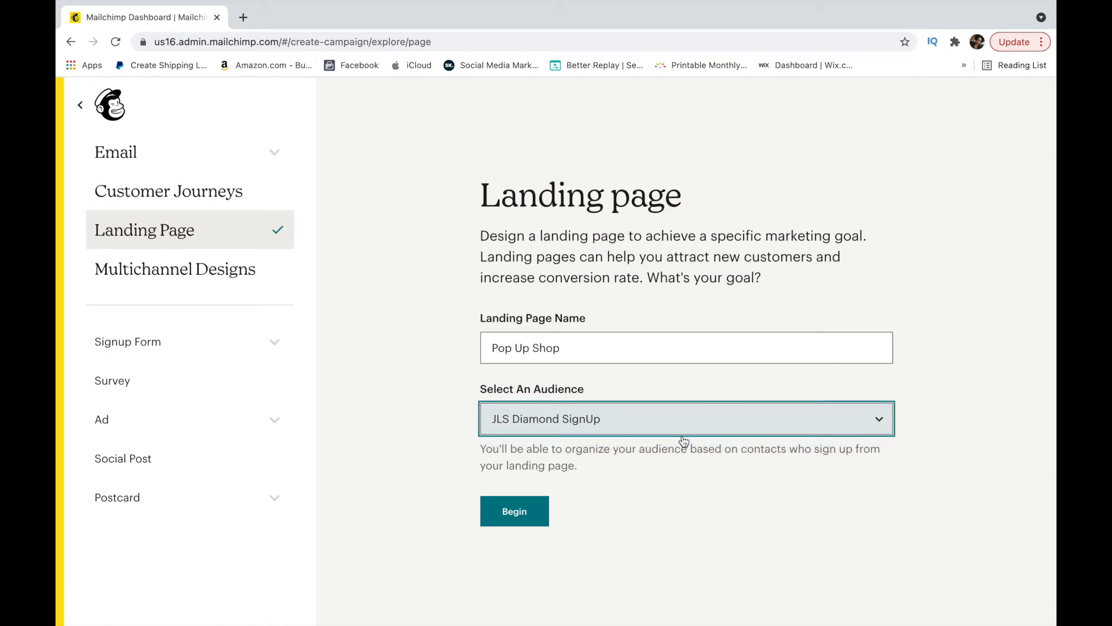
left_click(529, 515)
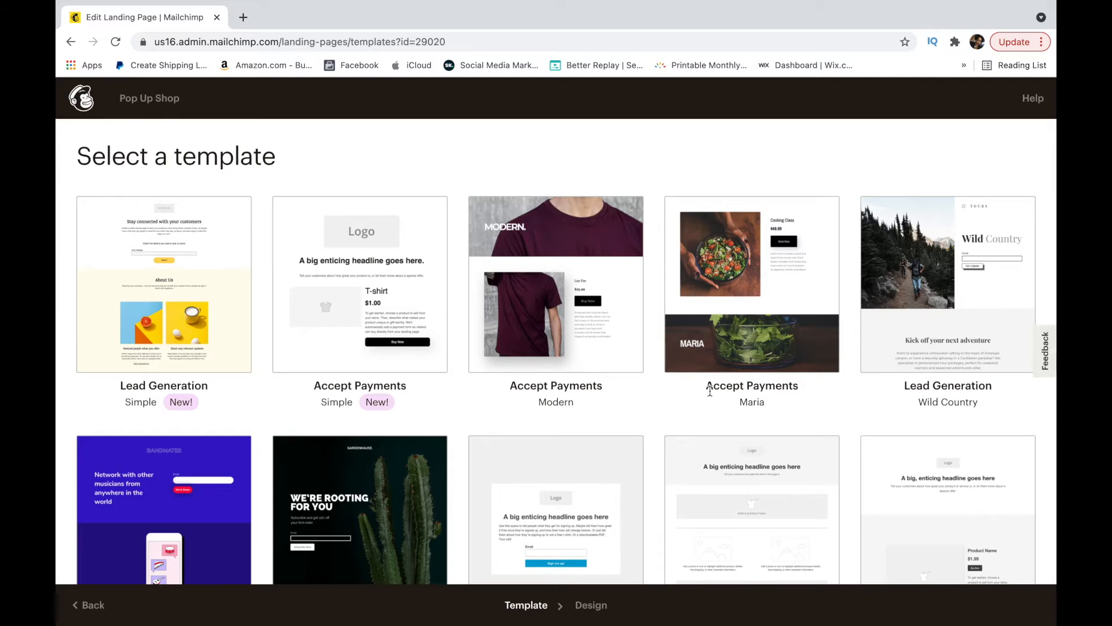
scroll(710, 391, "down", 2)
scroll(711, 396, "up", 2)
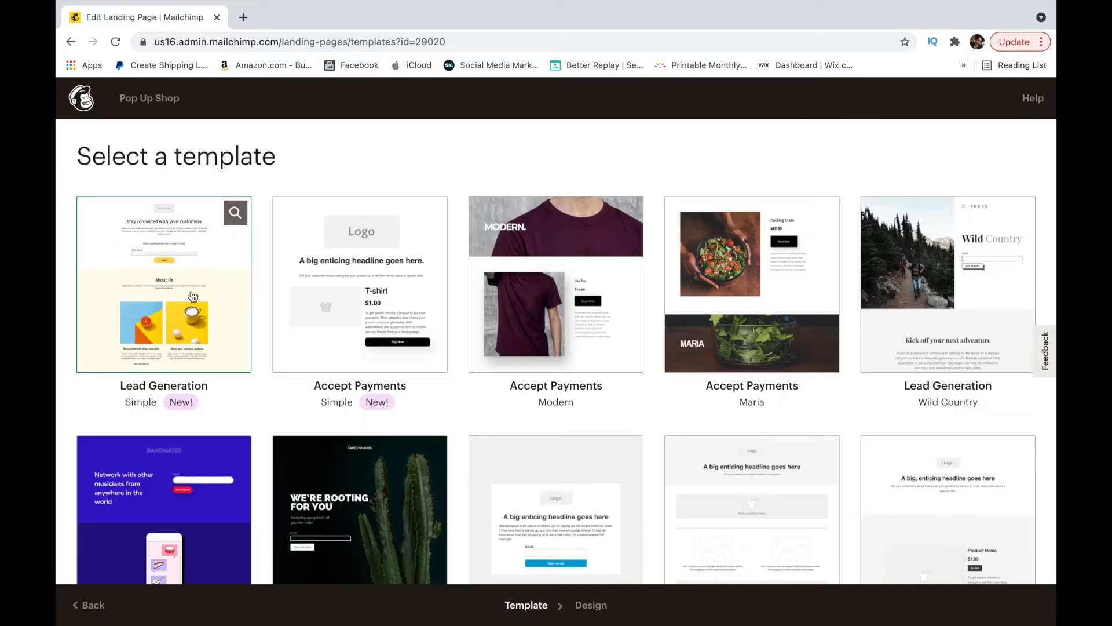
left_click(193, 296)
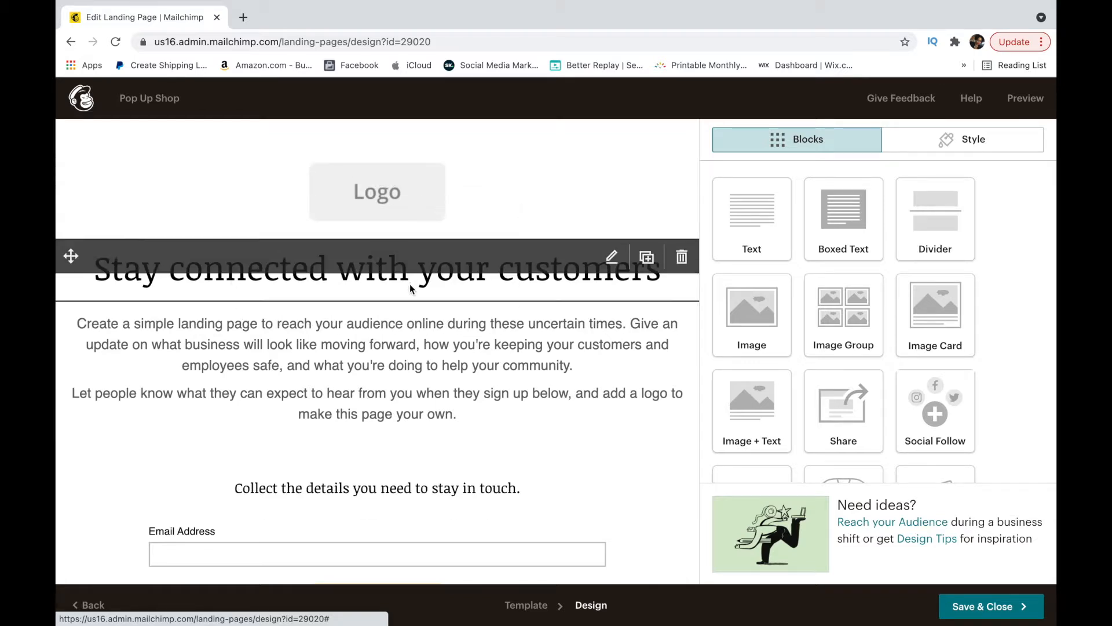
Step: Replace the logo placeholder with the JLS (1).png boutique logo and shrink its display size to a small header logo
scroll(416, 350, "down", 5)
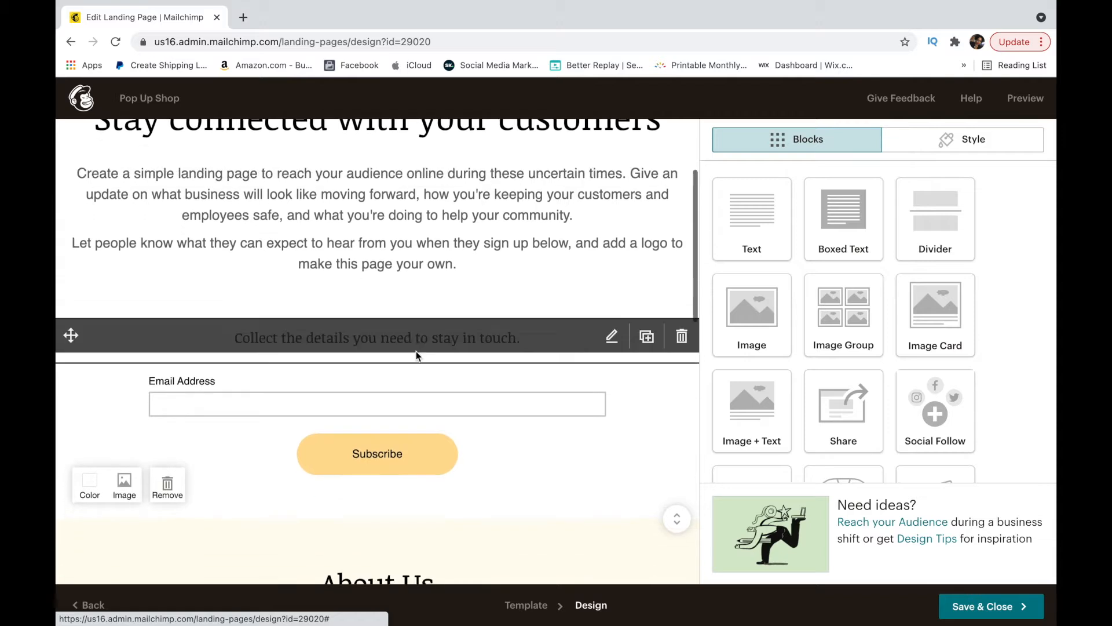
scroll(403, 416, "down", 3)
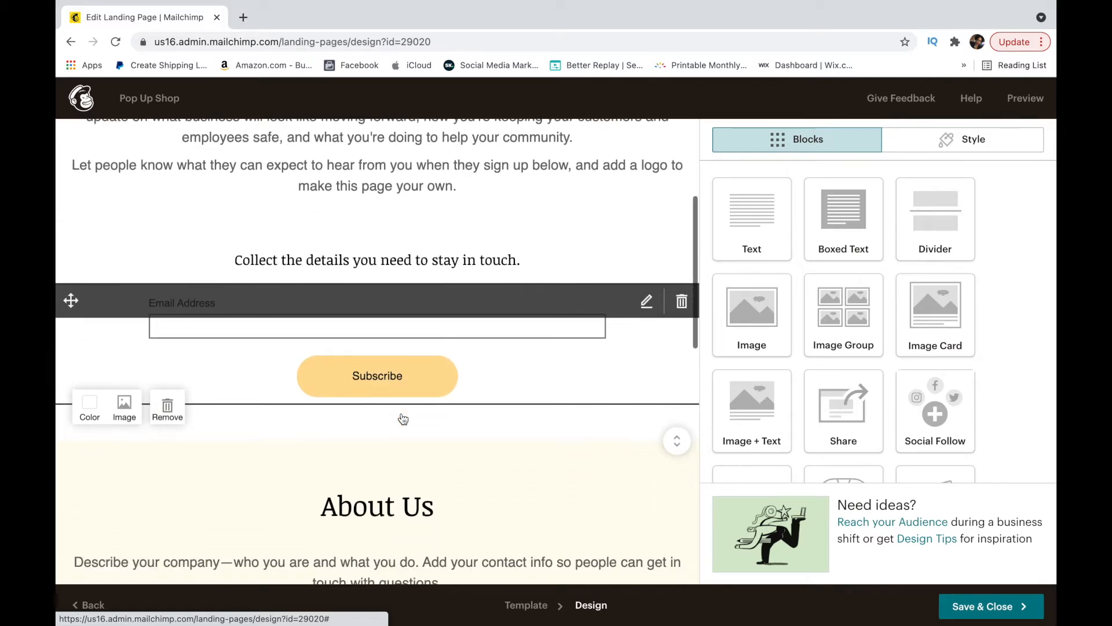
scroll(404, 417, "down", 8)
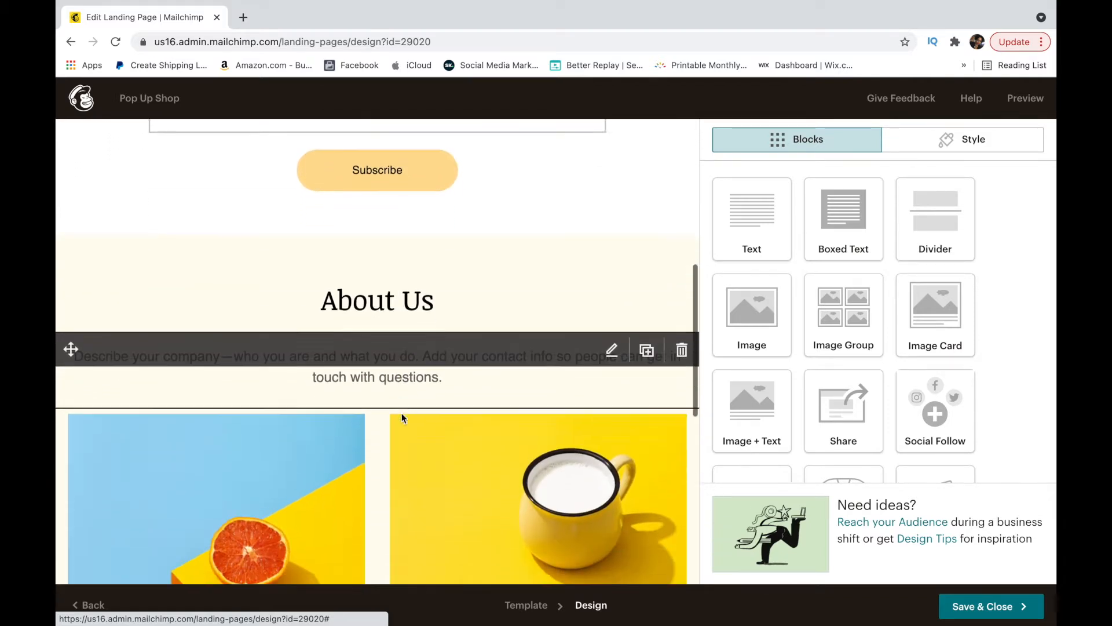
scroll(401, 412, "down", 12)
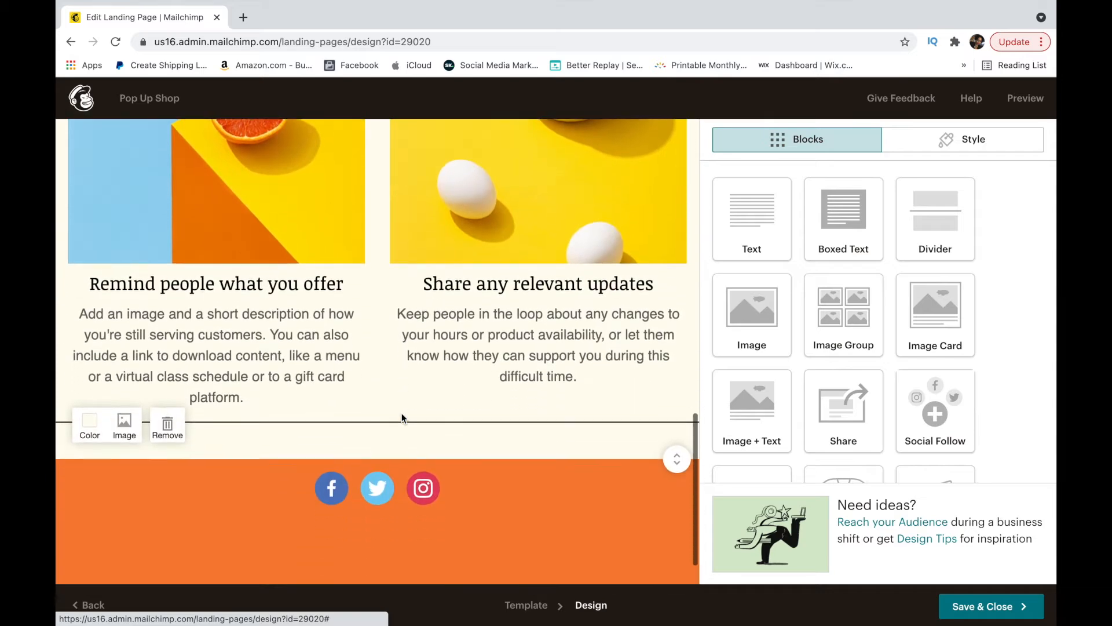
scroll(402, 412, "up", 10)
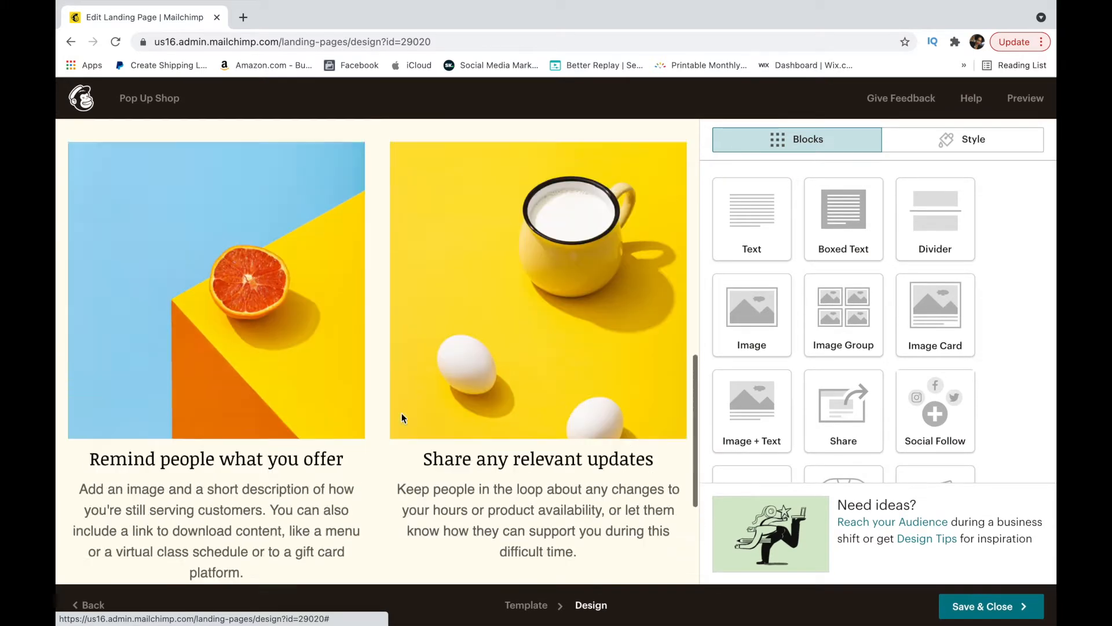
scroll(402, 413, "up", 15)
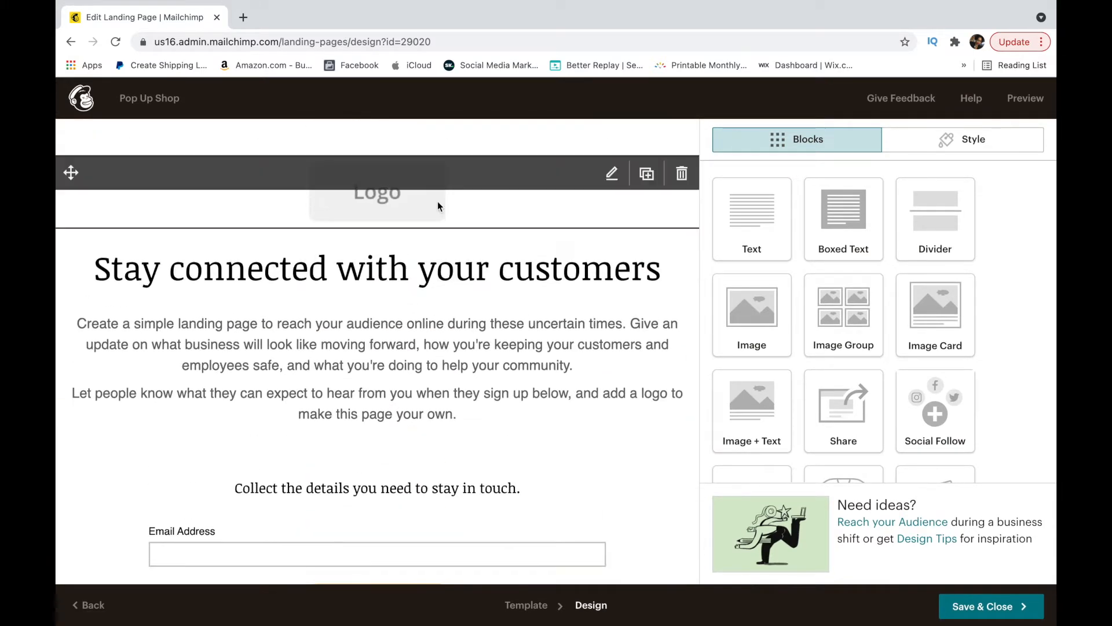
left_click(437, 205)
left_click(801, 231)
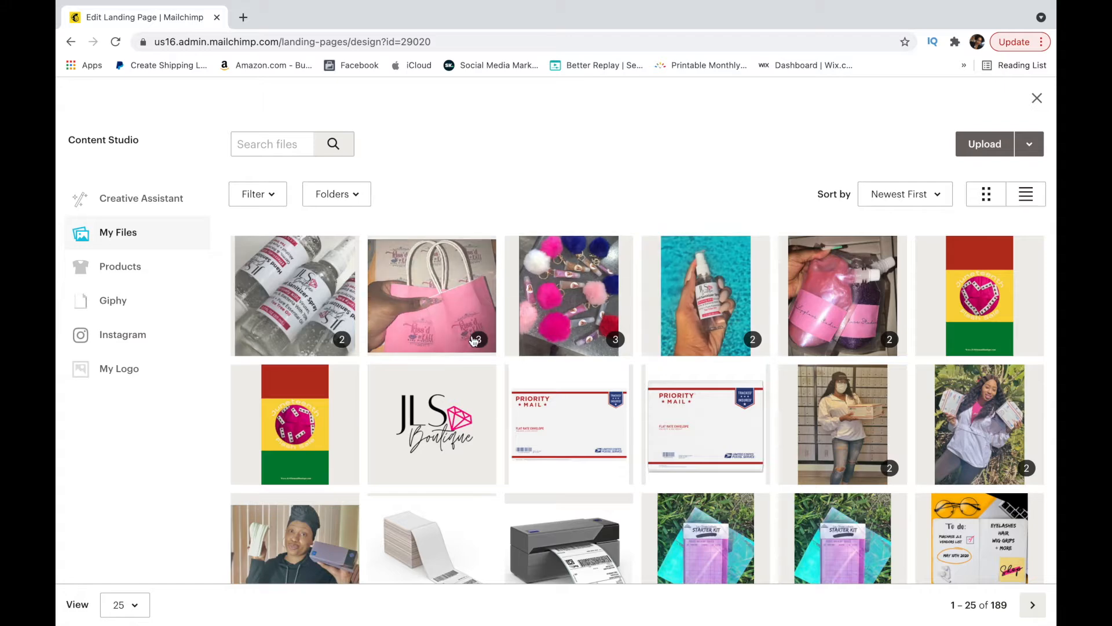
left_click(451, 427)
left_click(1024, 147)
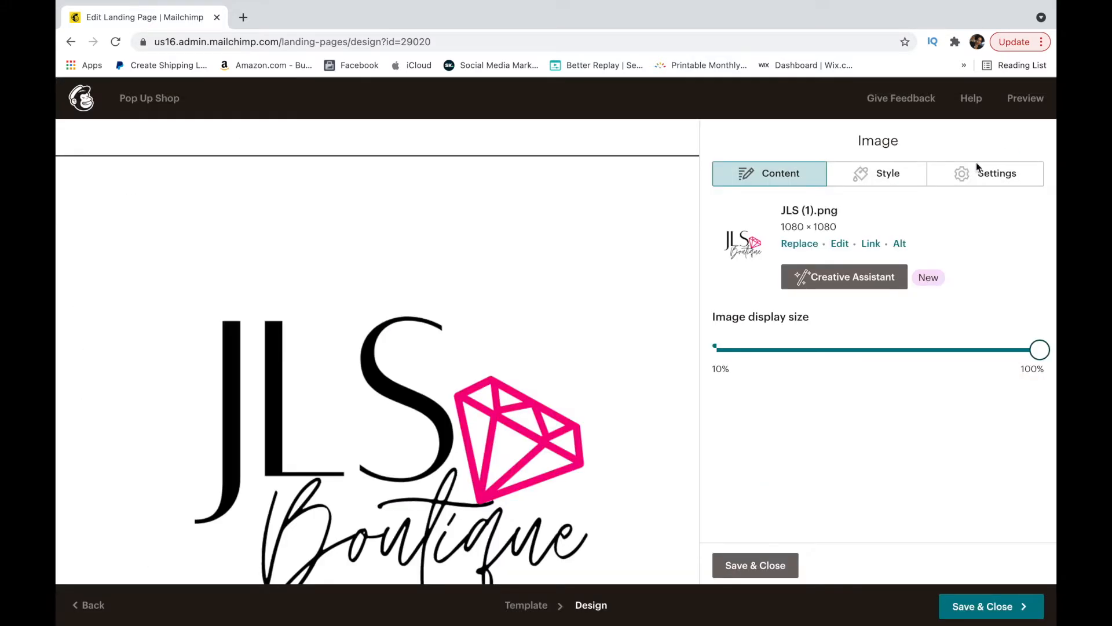
left_click(1040, 351)
left_click_drag(1040, 353, 747, 351)
Step: Replace the main heading text with "Thank you for visiting my table today!"
left_click(365, 346)
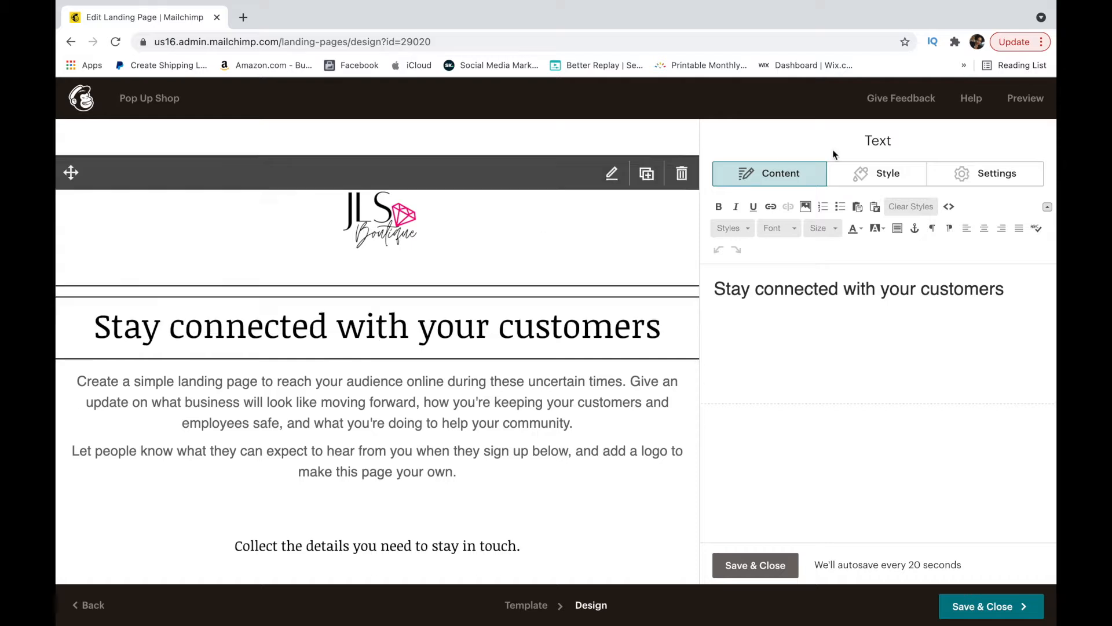
left_click_drag(1031, 290, 695, 282)
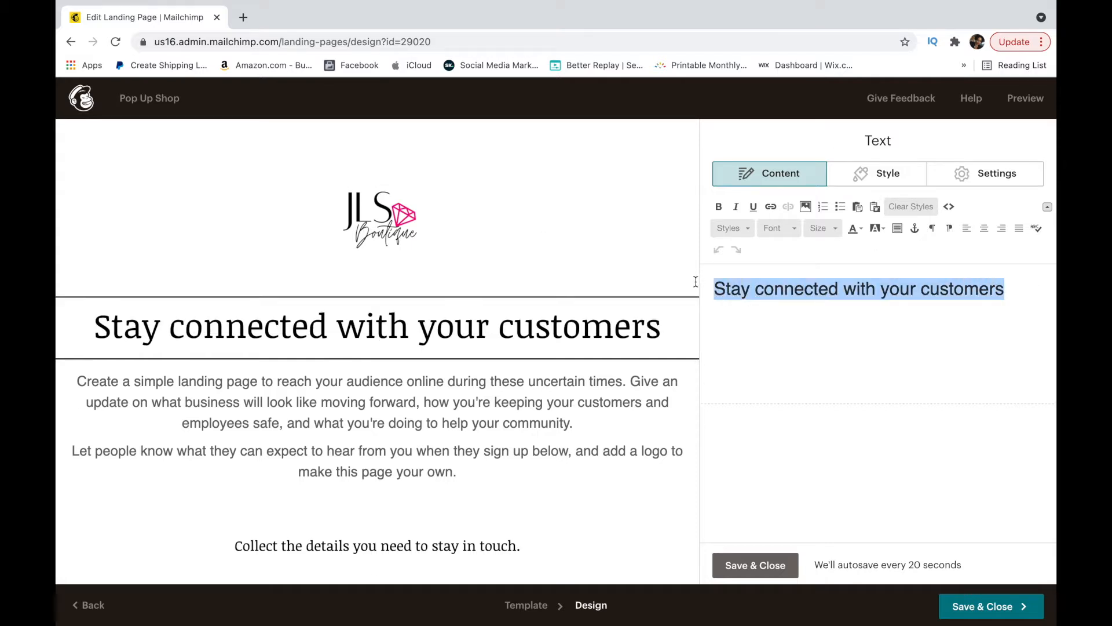
type("T")
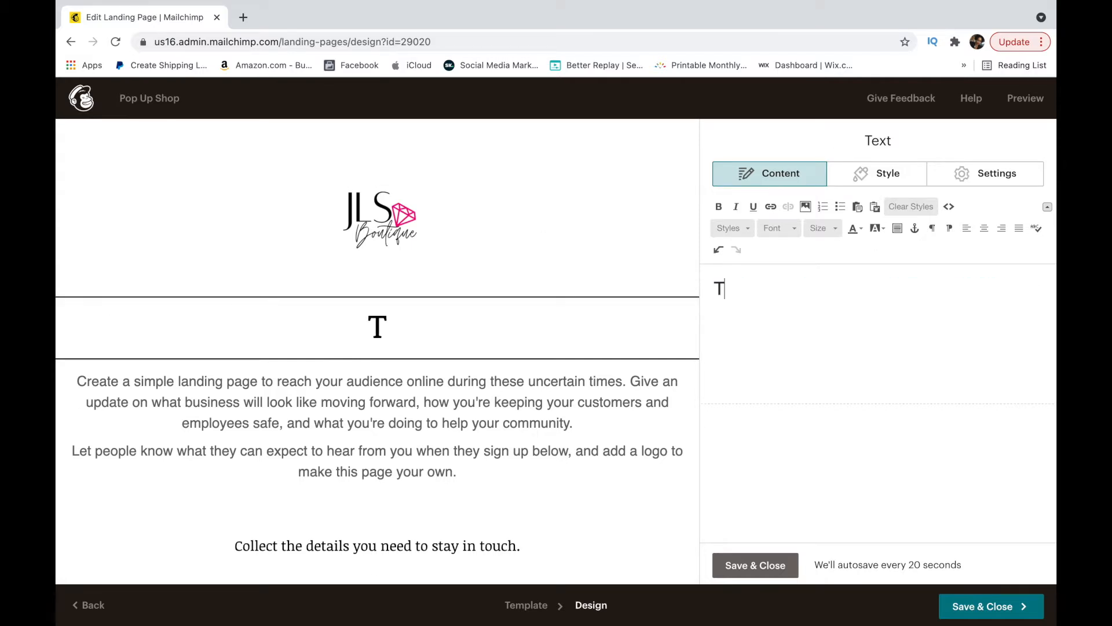
type("hank you ")
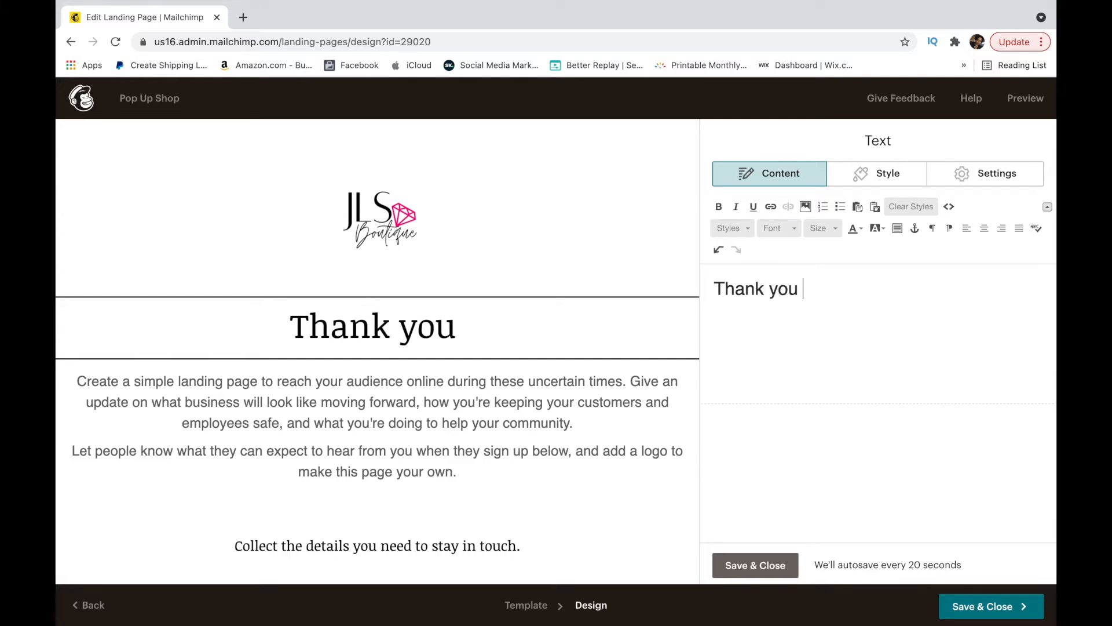
type("for vid")
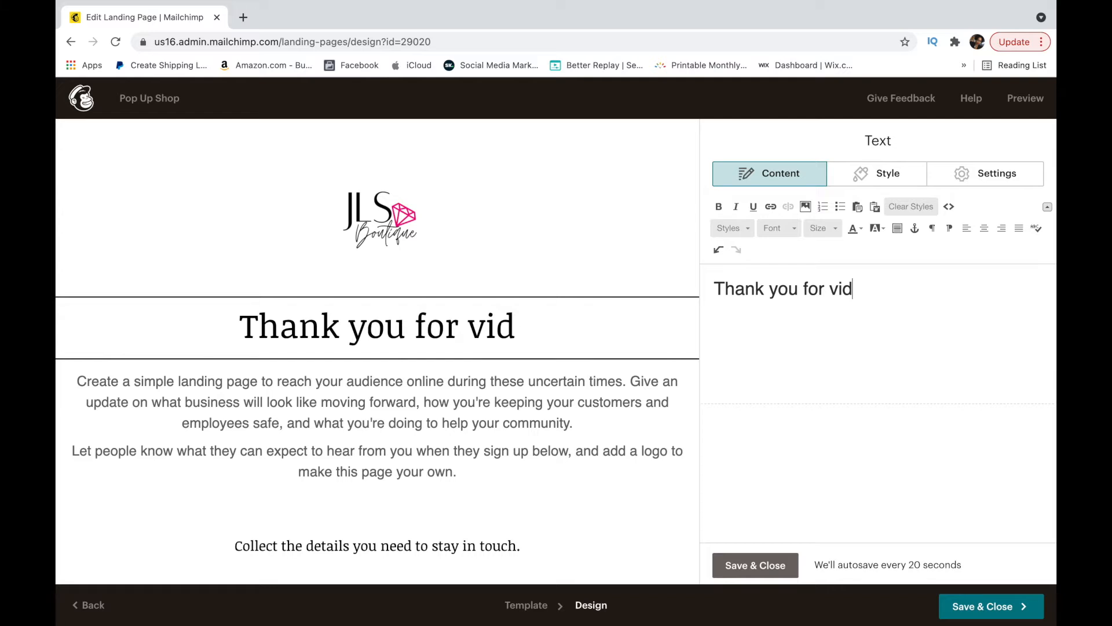
key("BackSpace")
type("siting m")
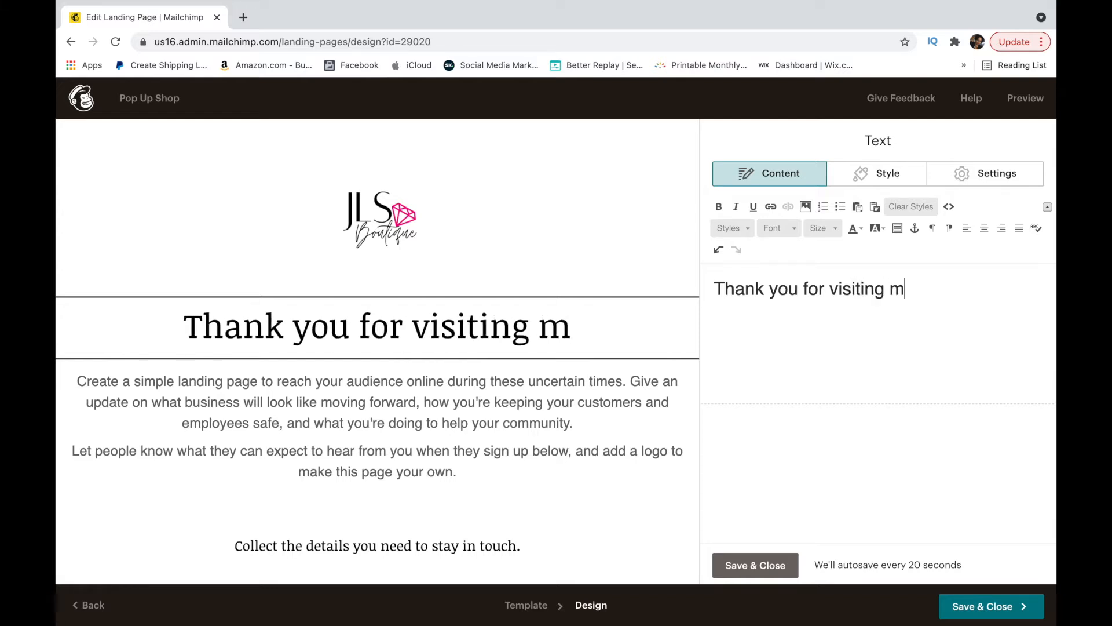
type("yyyy")
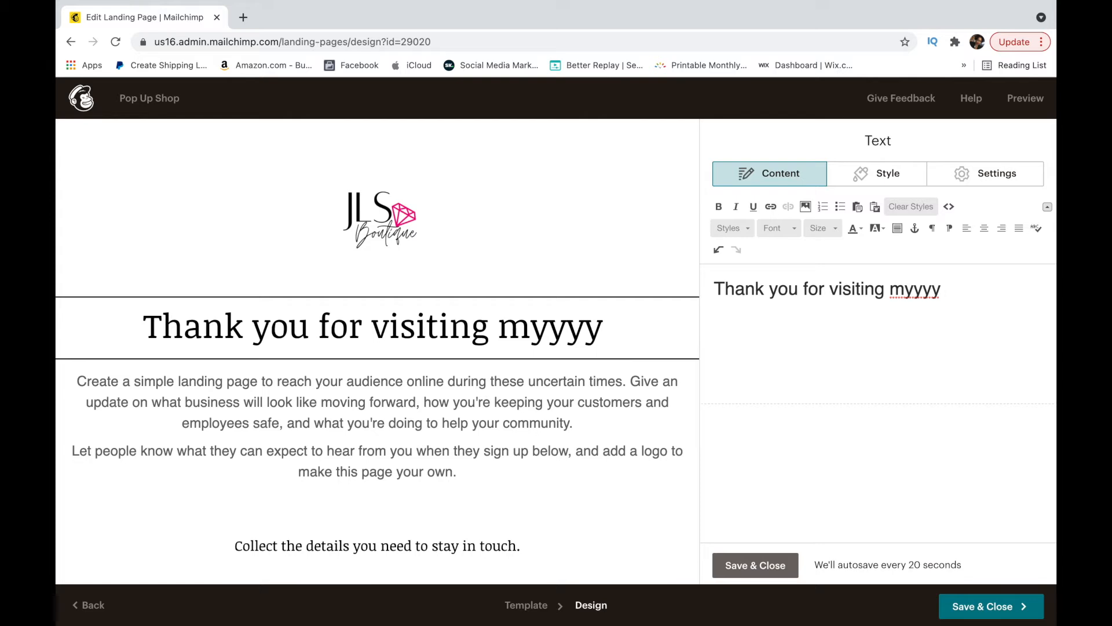
left_click(913, 289)
right_click(913, 292)
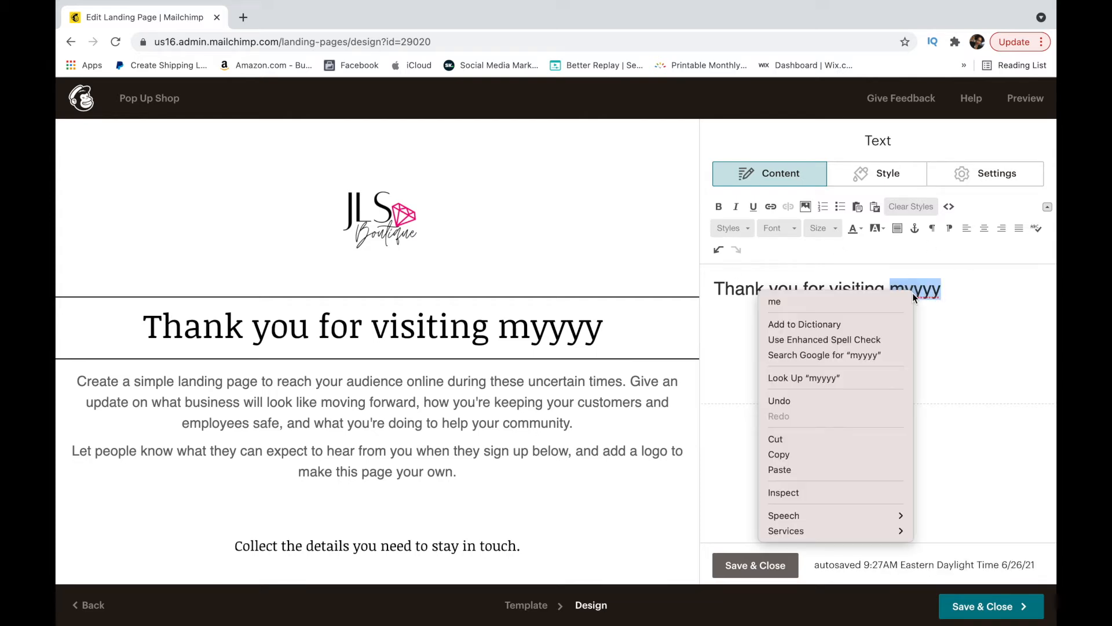
left_click(886, 303)
key("BackSpace")
type("y")
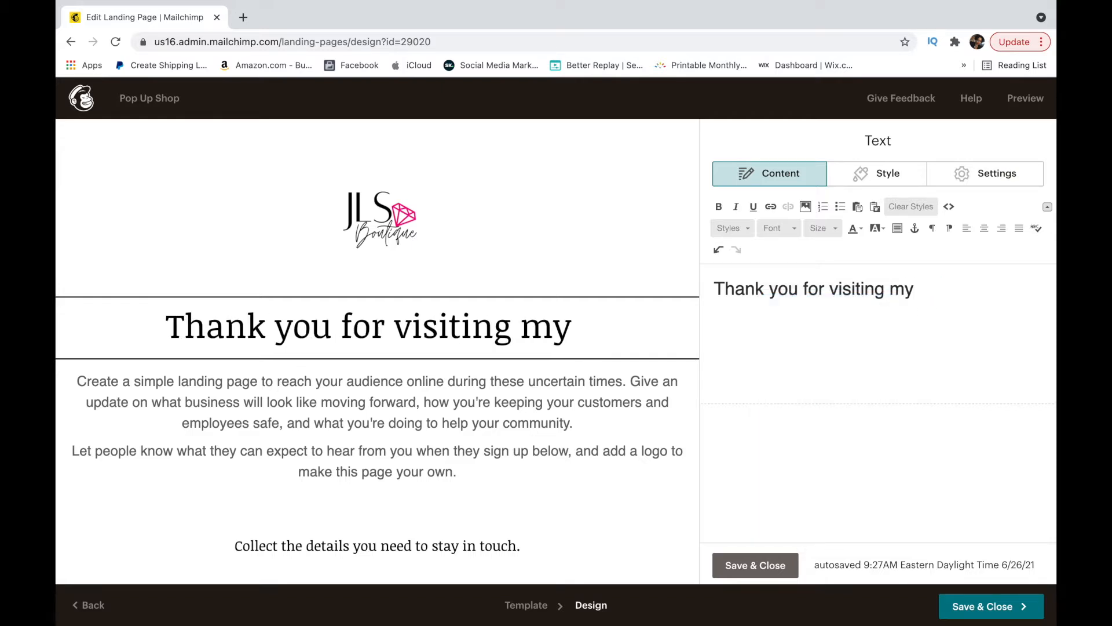
type(" table today")
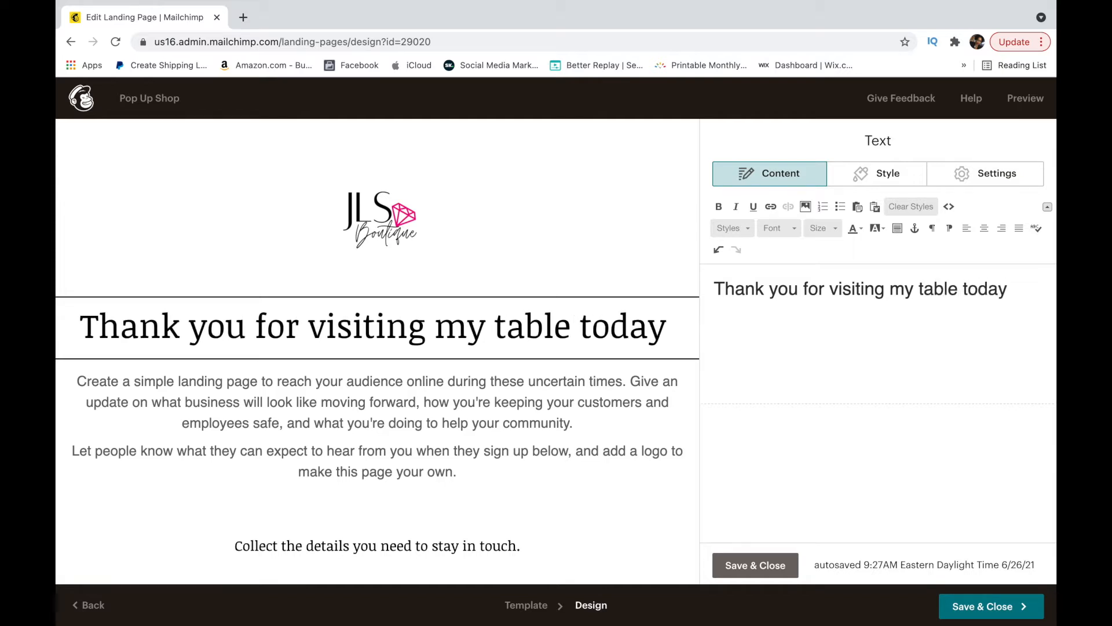
type("!")
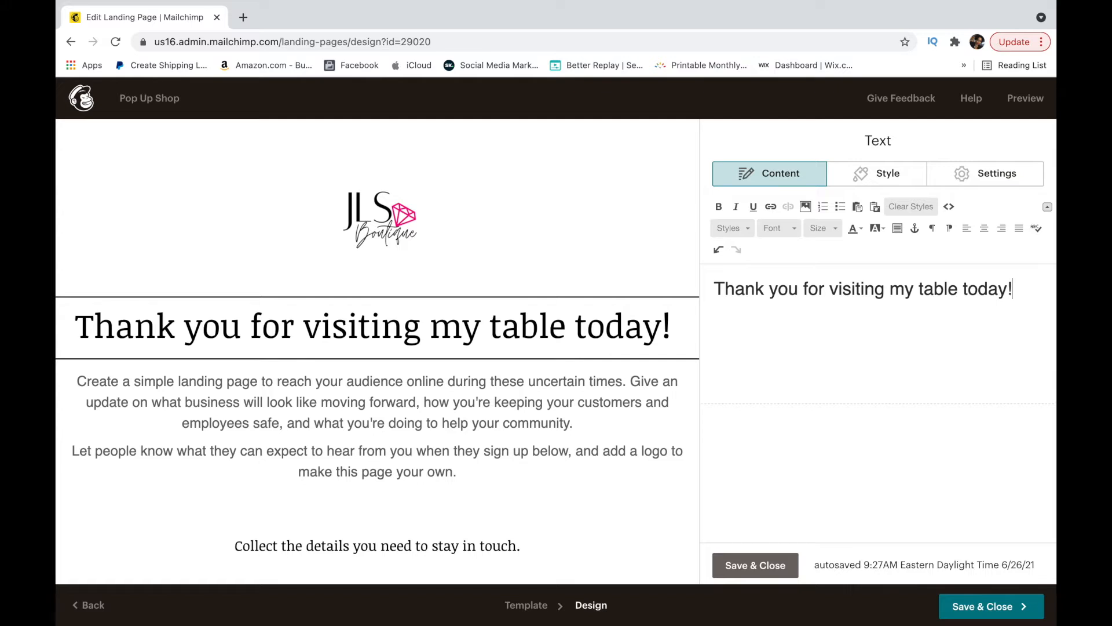
Step: Break the heading onto a second line before "my table today!" and save the text block
left_click(890, 288)
key("shift+Return")
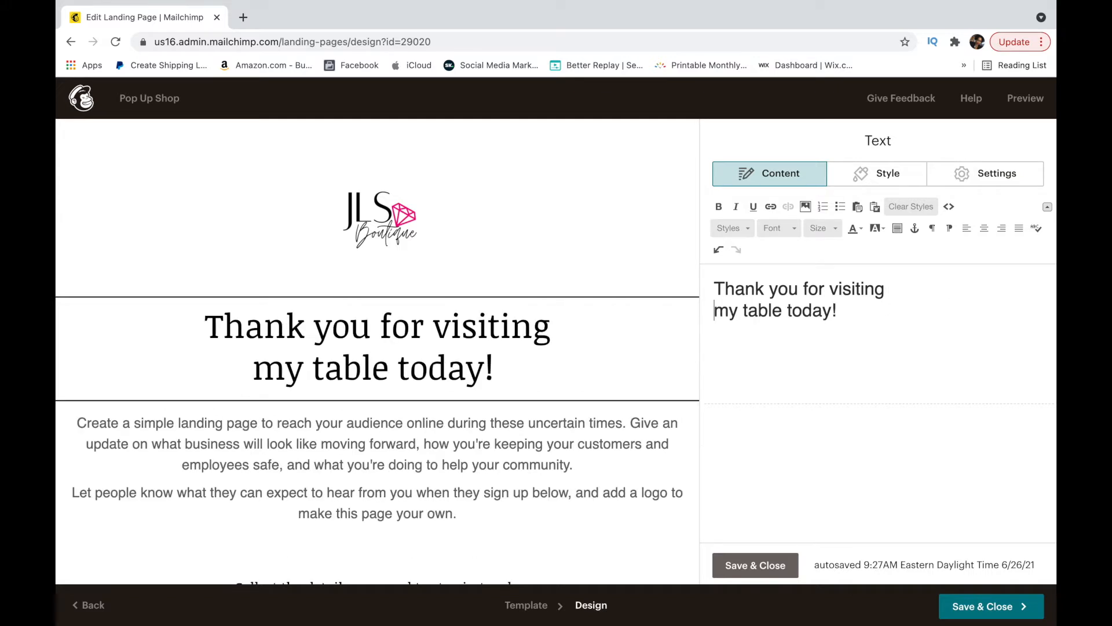
left_click(765, 568)
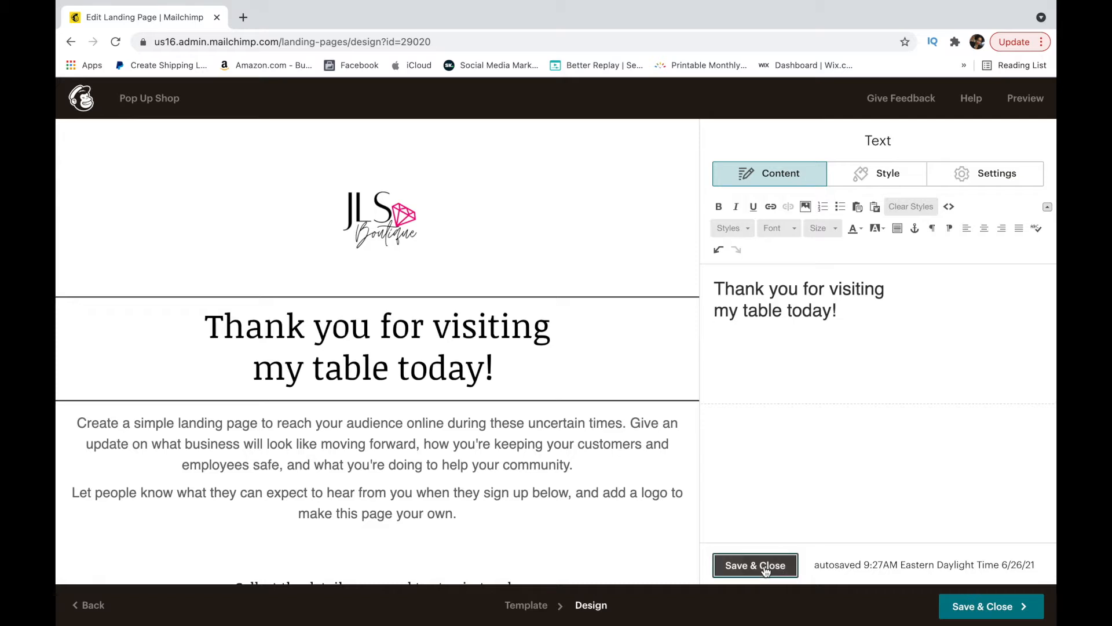
Step: Insert a first line in the description text block reading "Sign up to our mailing list and recieve a FREE Silk Head from from"
scroll(377, 508, "down", 2)
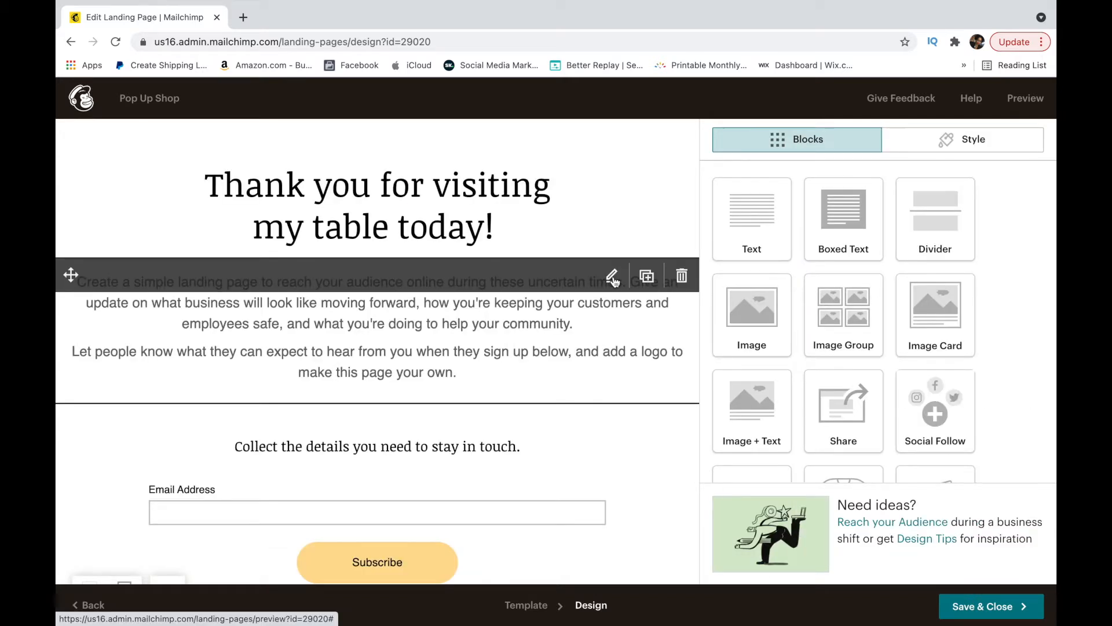
left_click(613, 278)
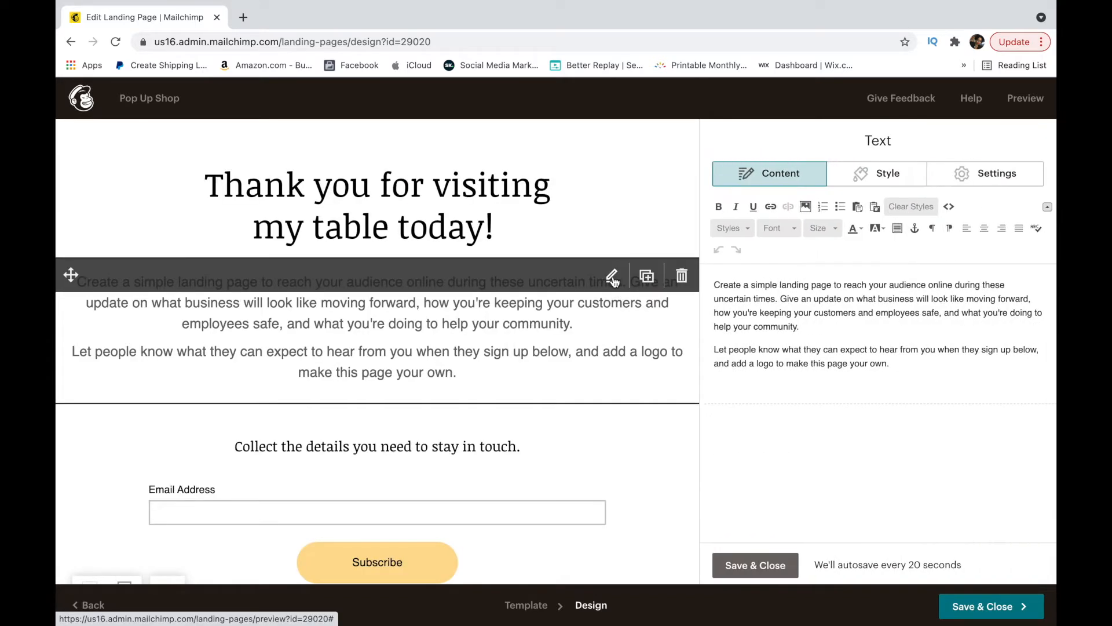
left_click(717, 284)
key("Return")
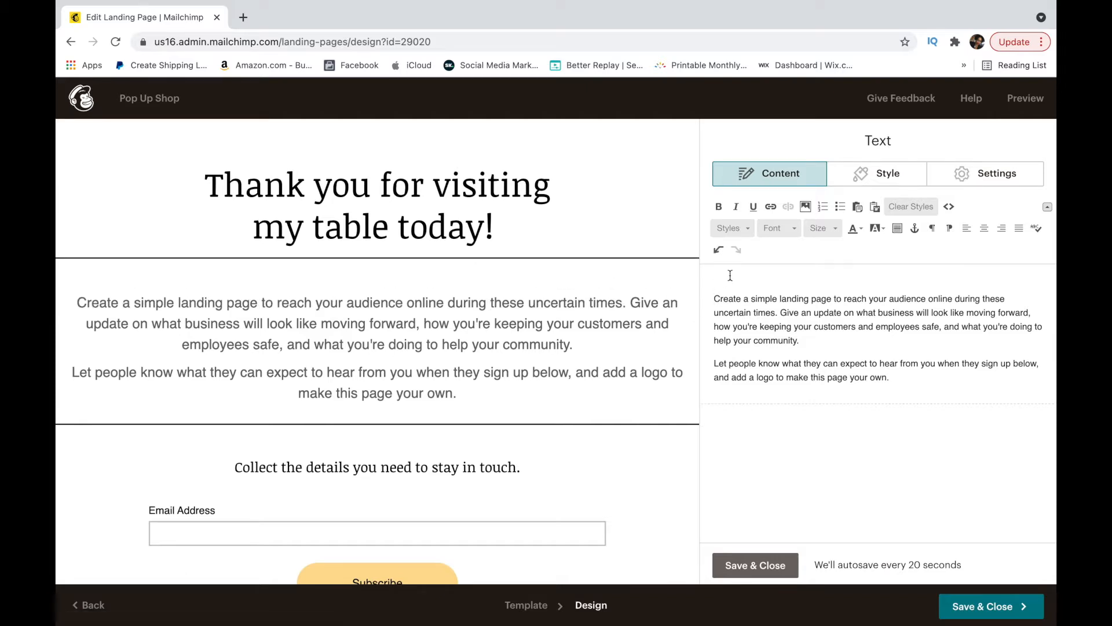
type("Sign upto")
key("BackSpace")
type("to our m")
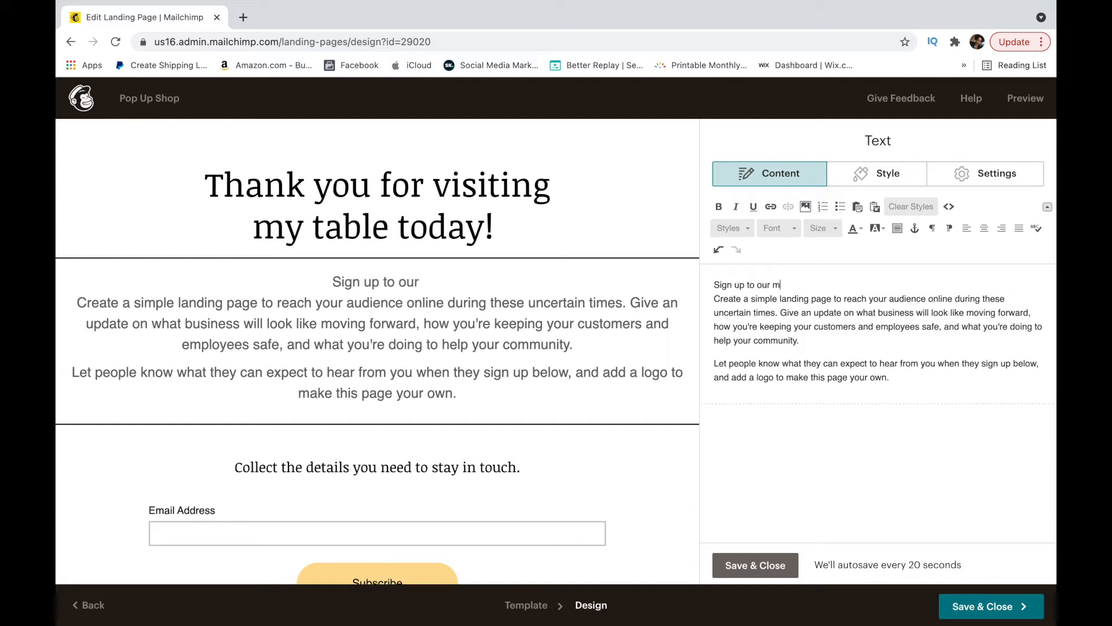
type("ailing li")
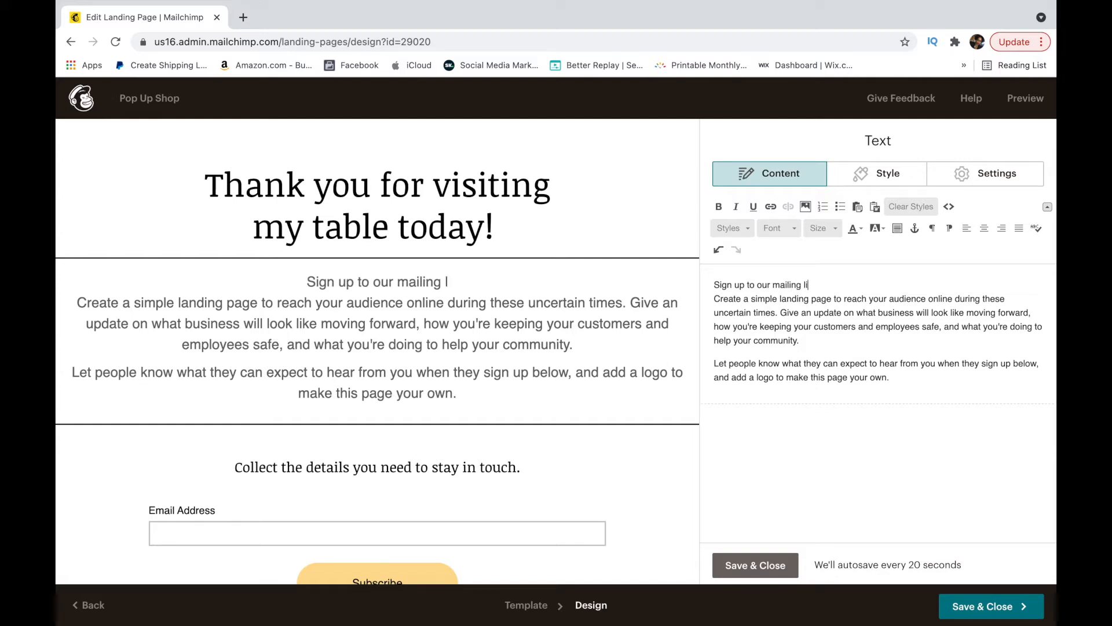
type("st and re")
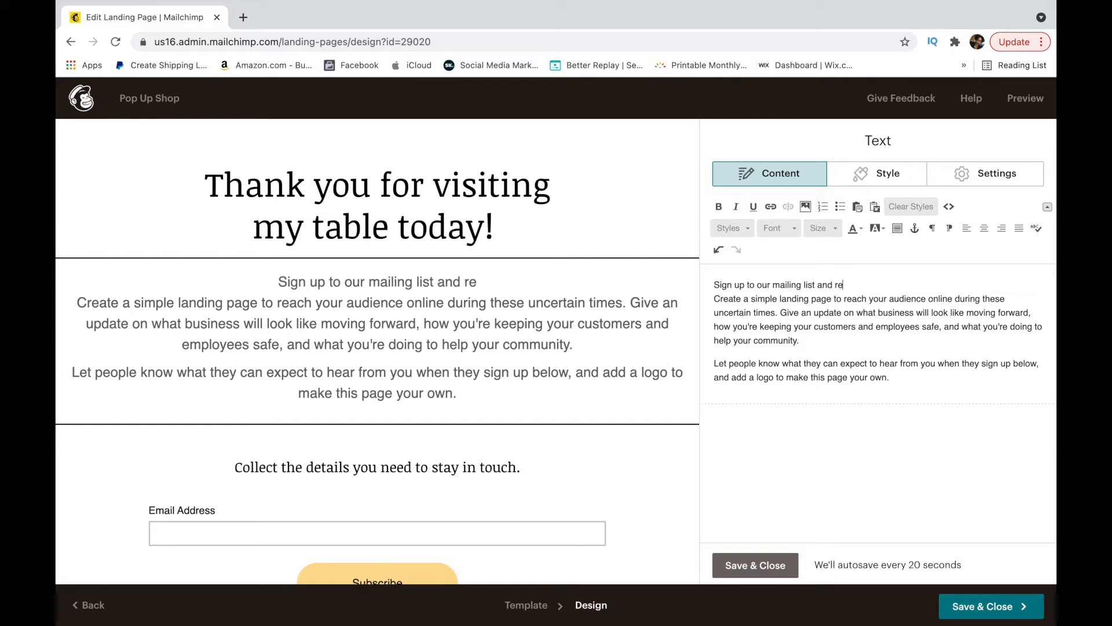
type("cieve a ")
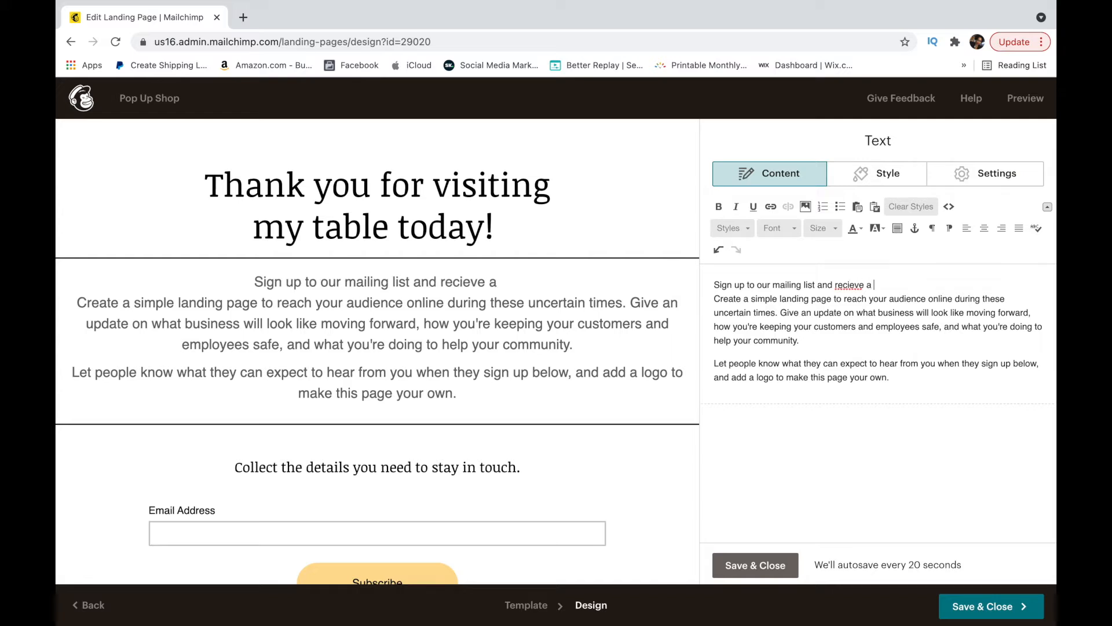
type("FREE")
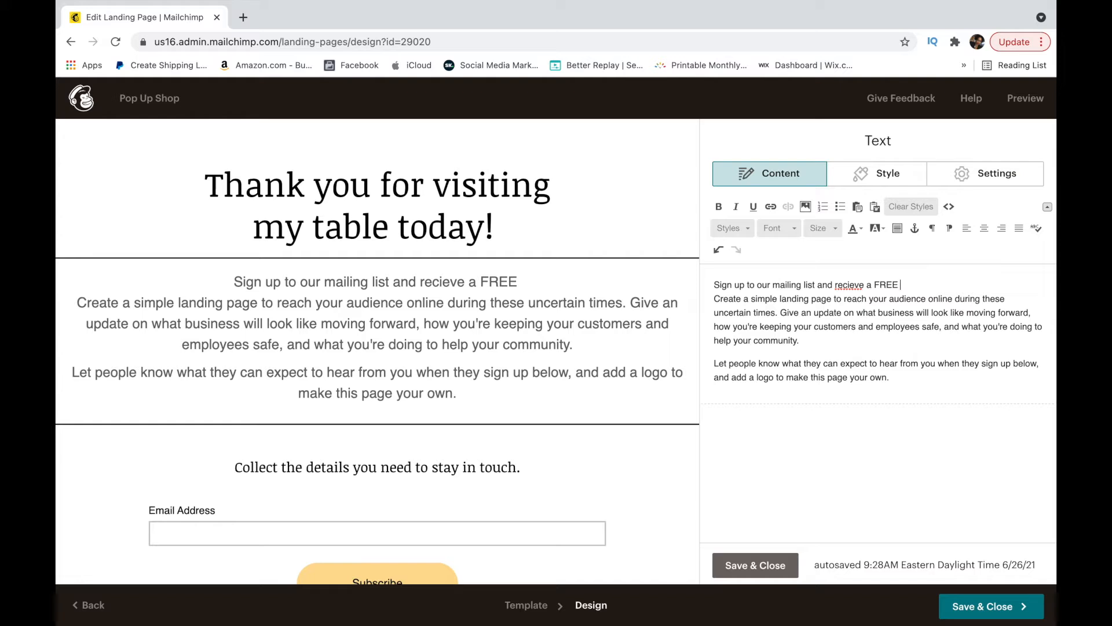
type("Silk")
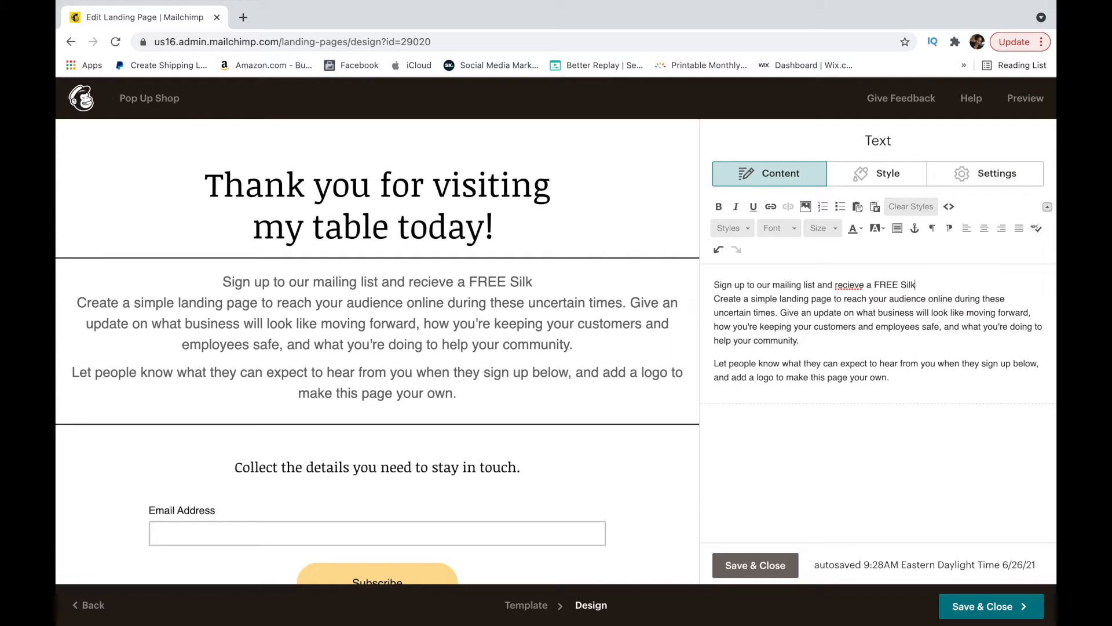
type(" H")
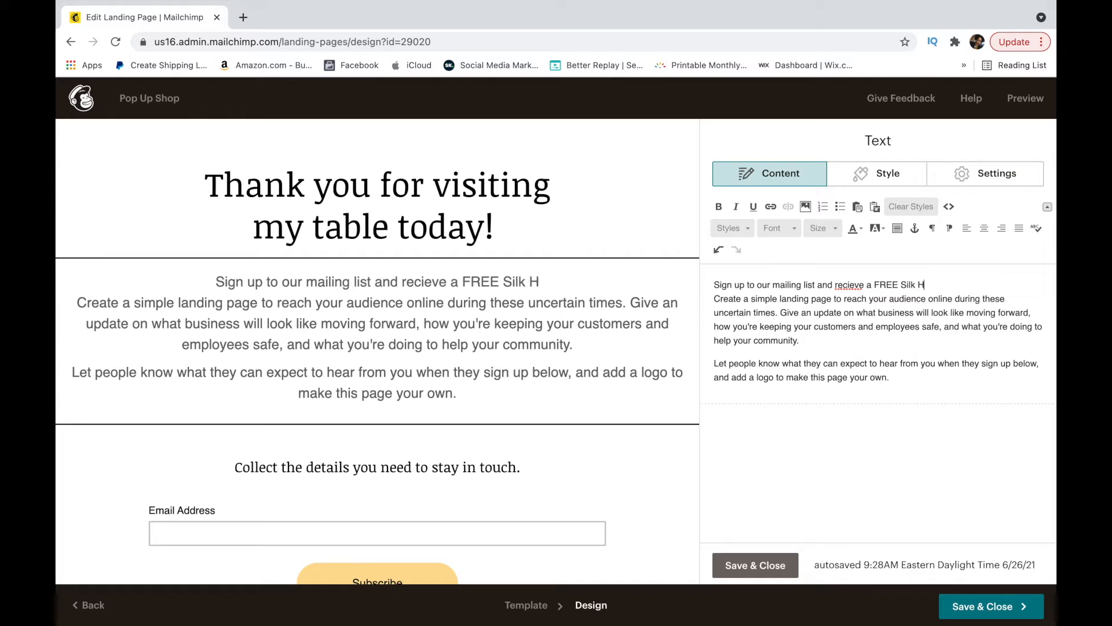
type("ead f")
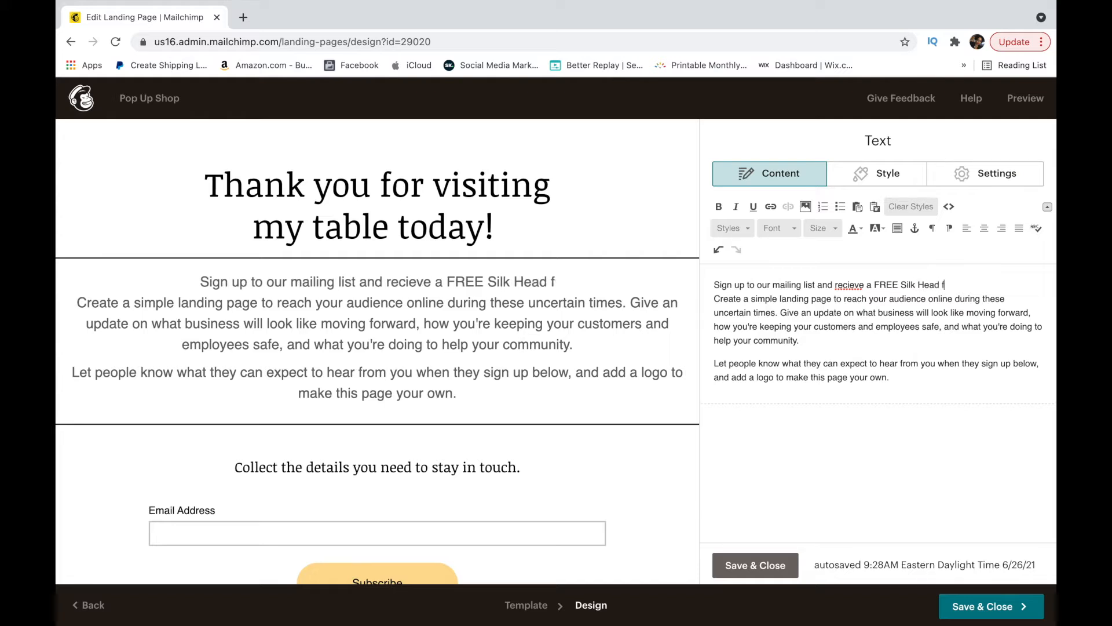
type("rom from j")
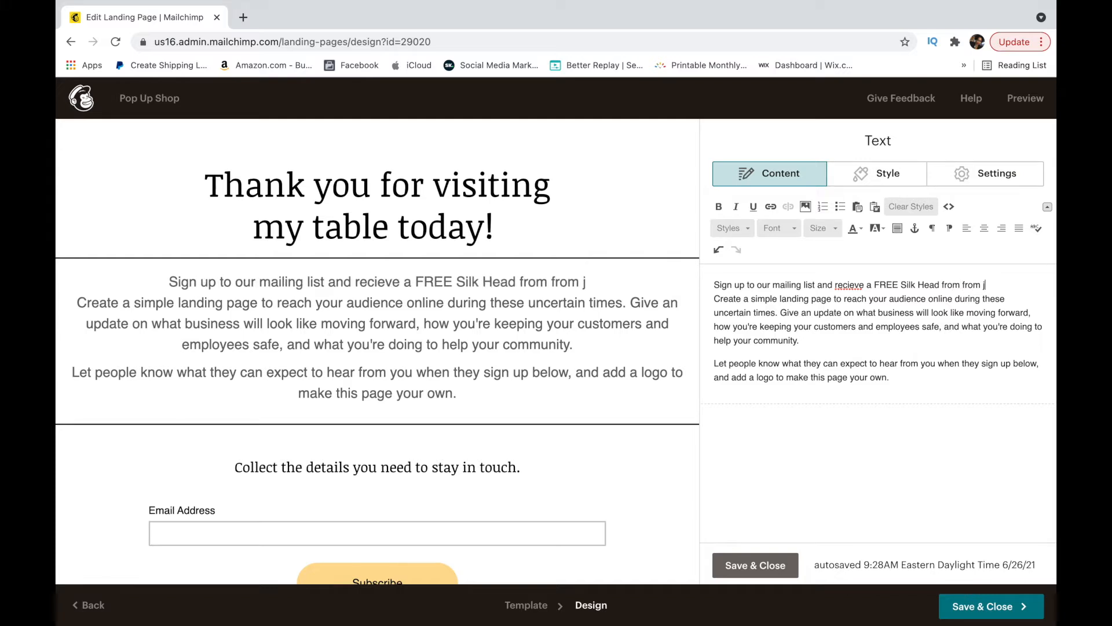
Step: Finish the mailing list sentence with the correctly capitalized shop name "JLS Diamond Boutique."
type("LS Diamond")
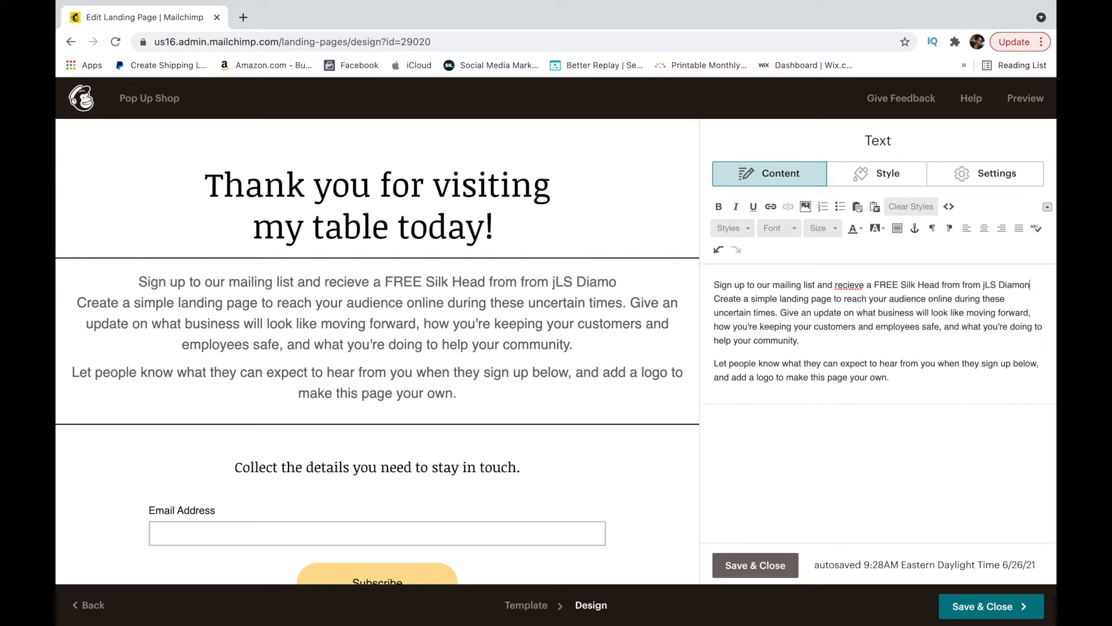
key("BackSpace")
key("BackSpace")
key("BackSpace")
key("BackSpace")
key("BackSpace")
key("BackSpace")
key("BackSpace")
key("BackSpace")
key("BackSpace")
key("BackSpace")
key("BackSpace")
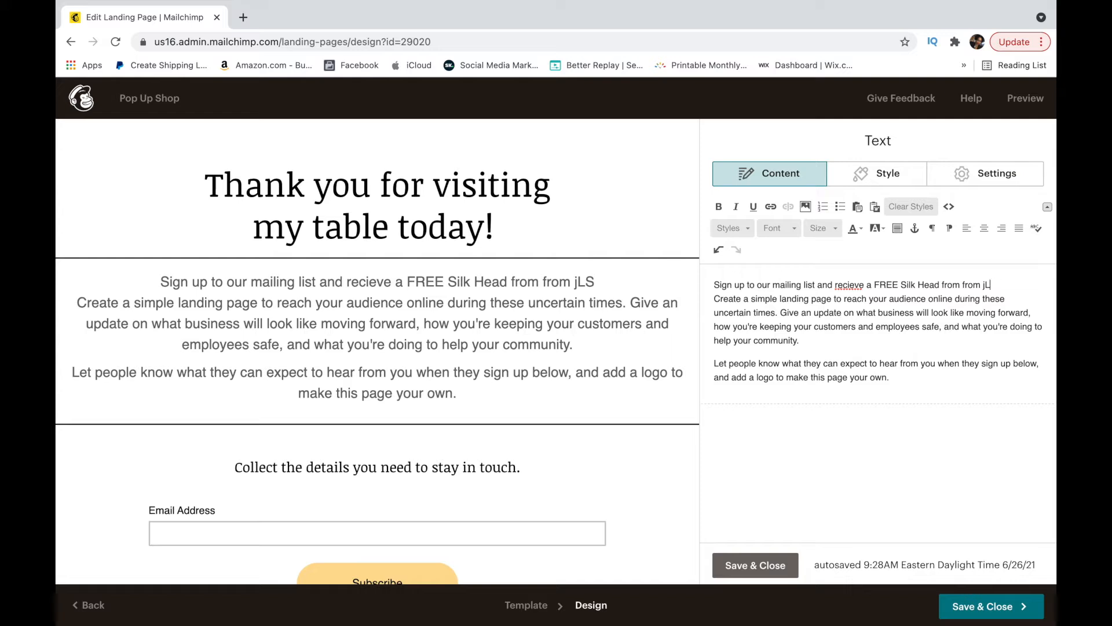
type("JLS")
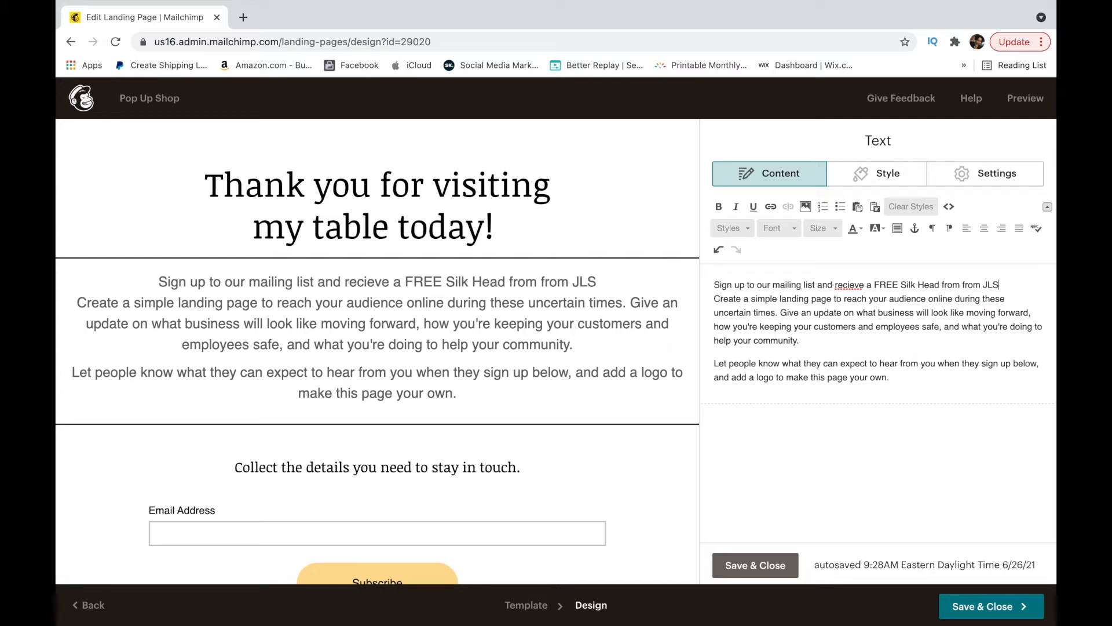
type(" Diamond ")
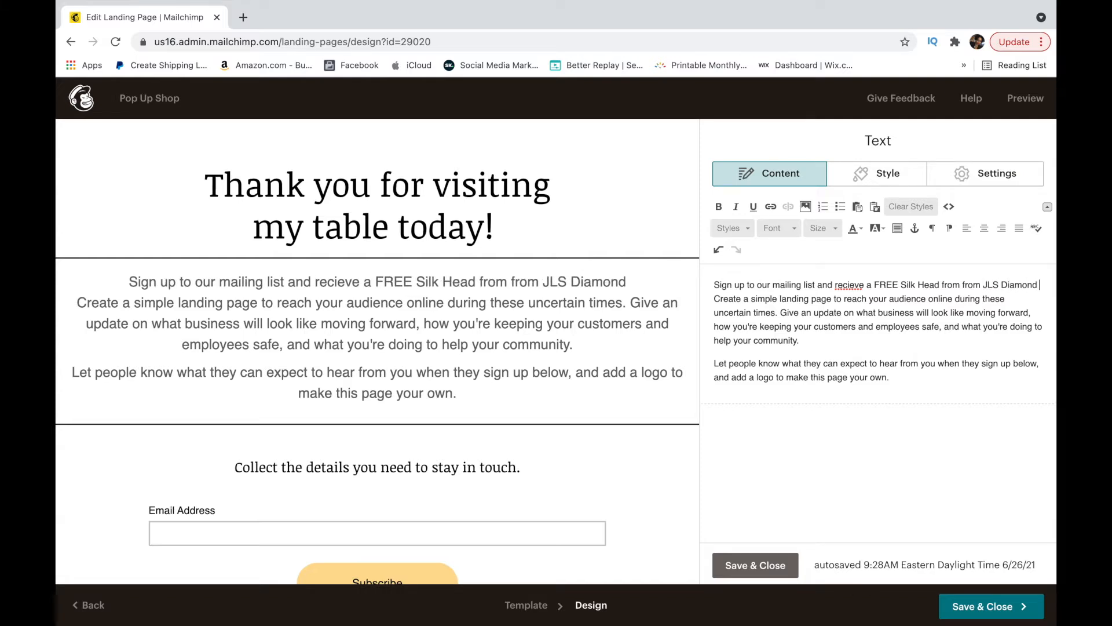
type("BOutique")
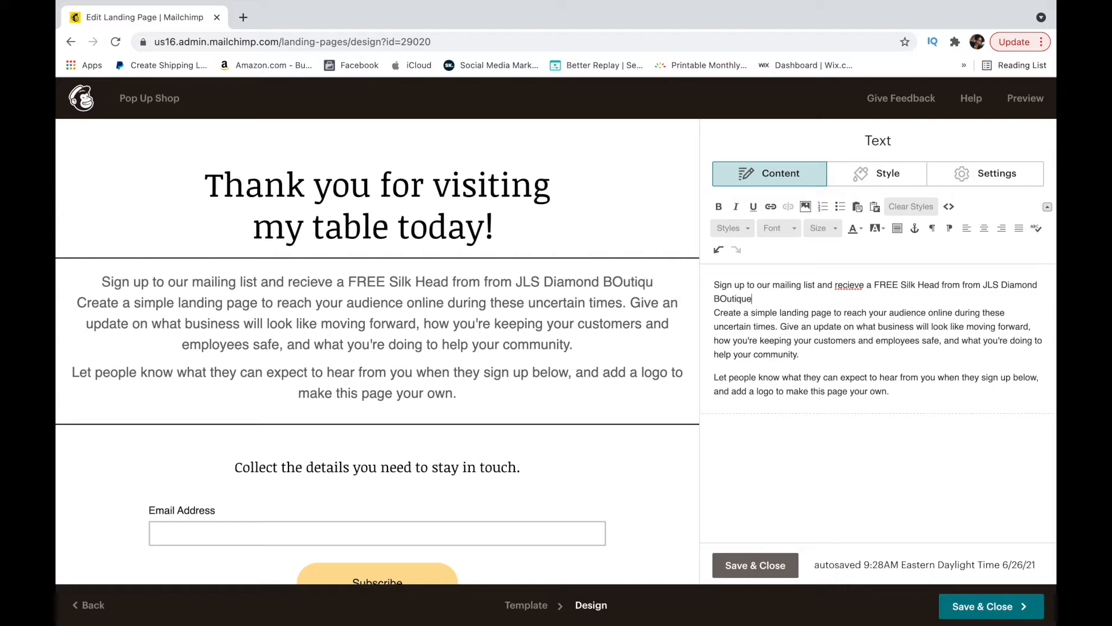
key("BackSpace")
key("BackSpace")
key("BackSpace")
key("BackSpace")
key("BackSpace")
key("BackSpace")
key("BackSpace")
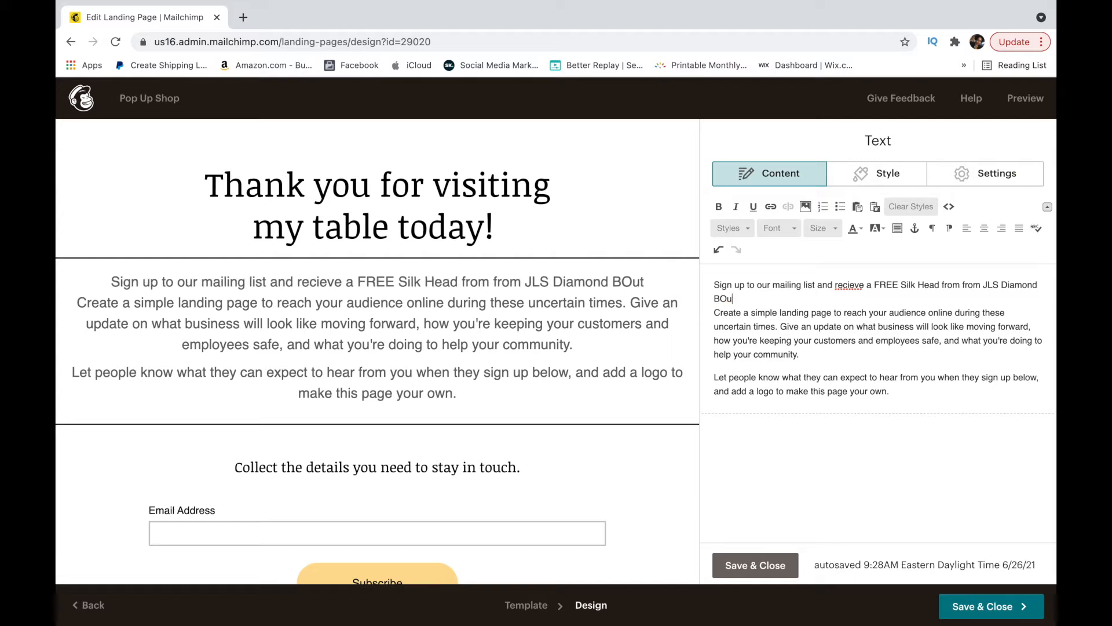
type("outique")
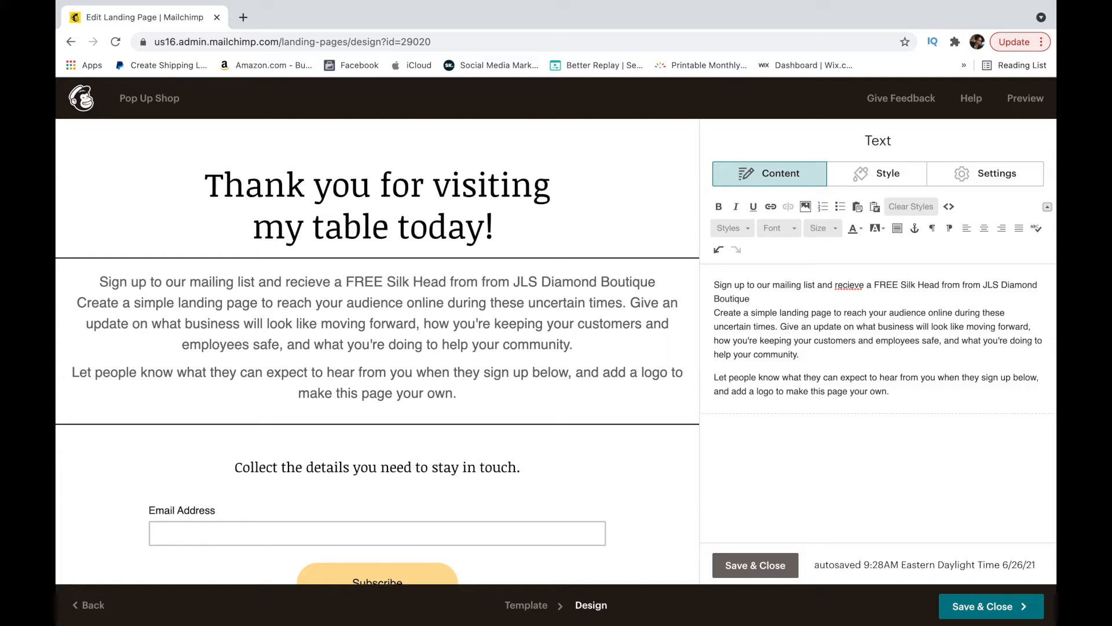
type(".")
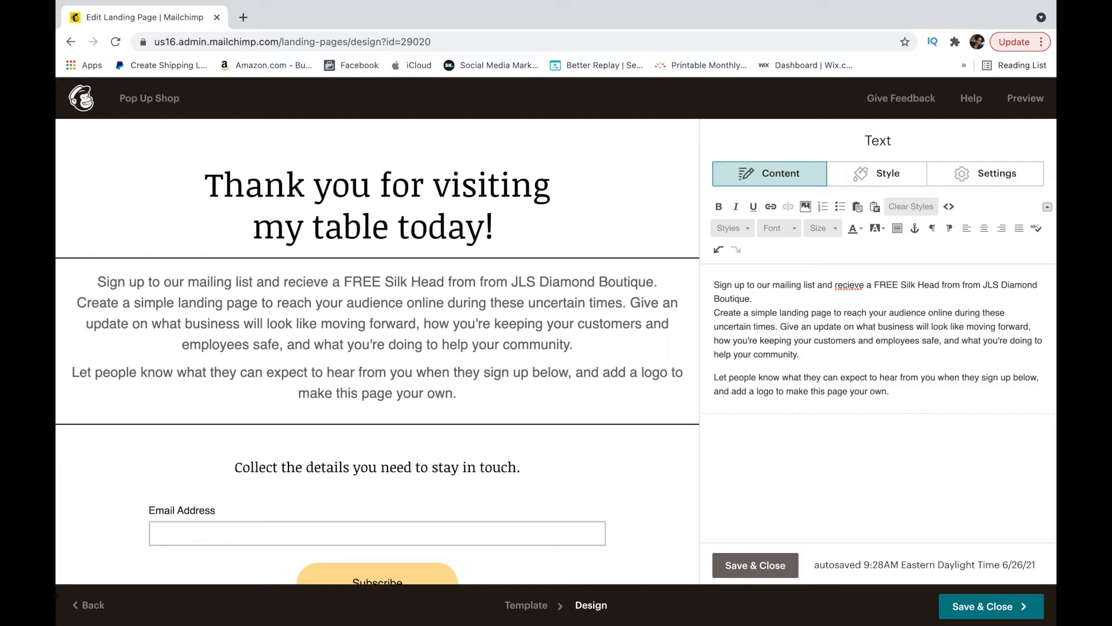
Step: Add a second line below the mailing list sentence reading "After you sign up, show your confirmation page to recieve your FREE gift."
key("Return")
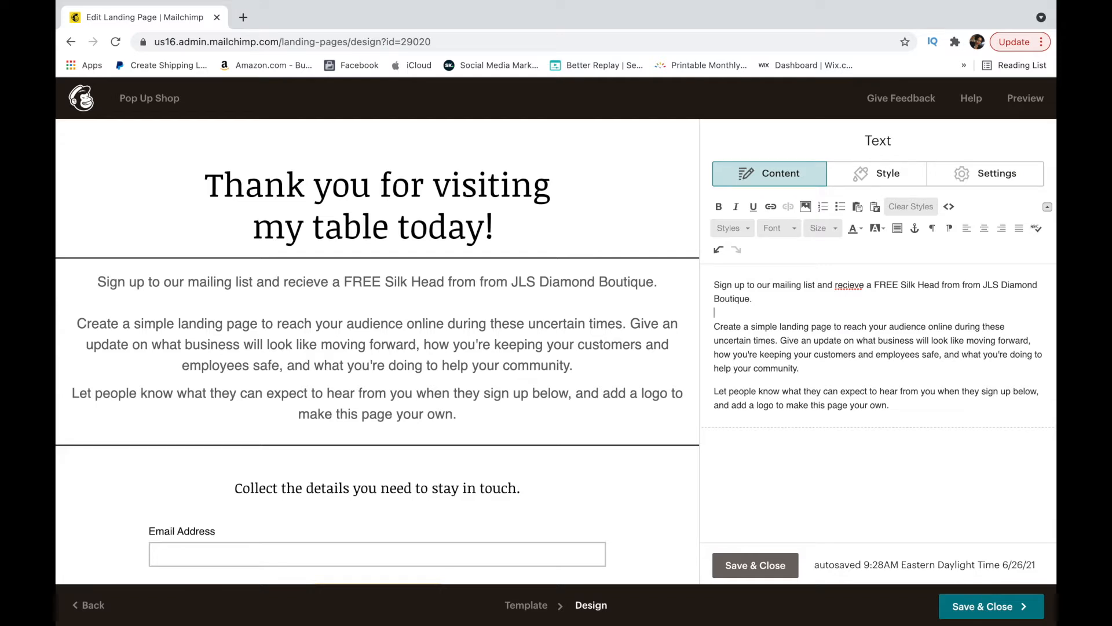
type("After you sign up")
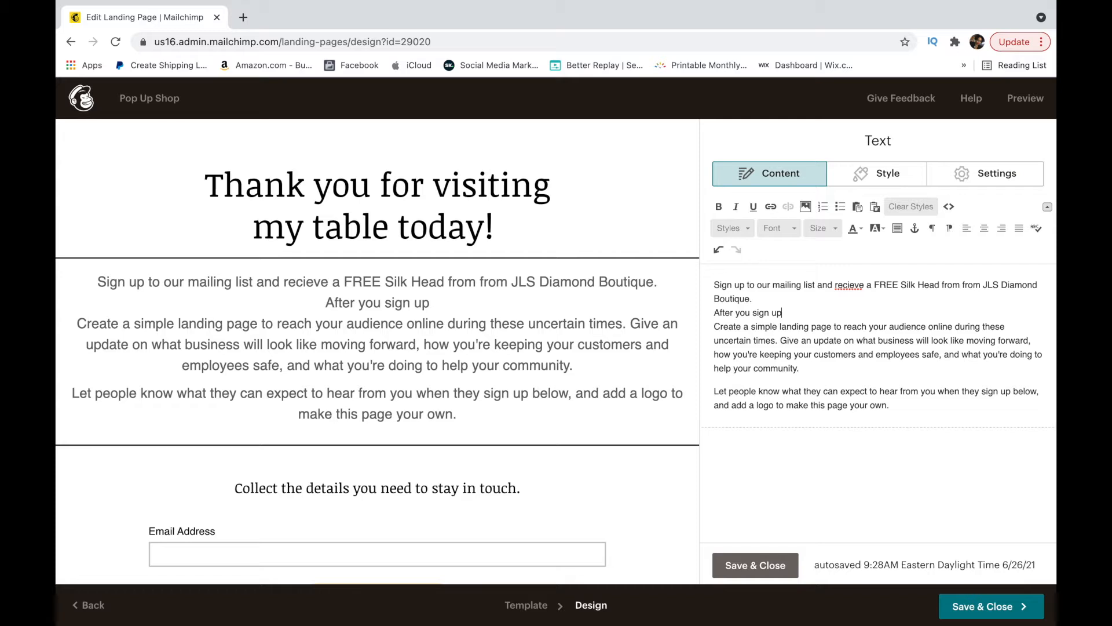
type(", sh")
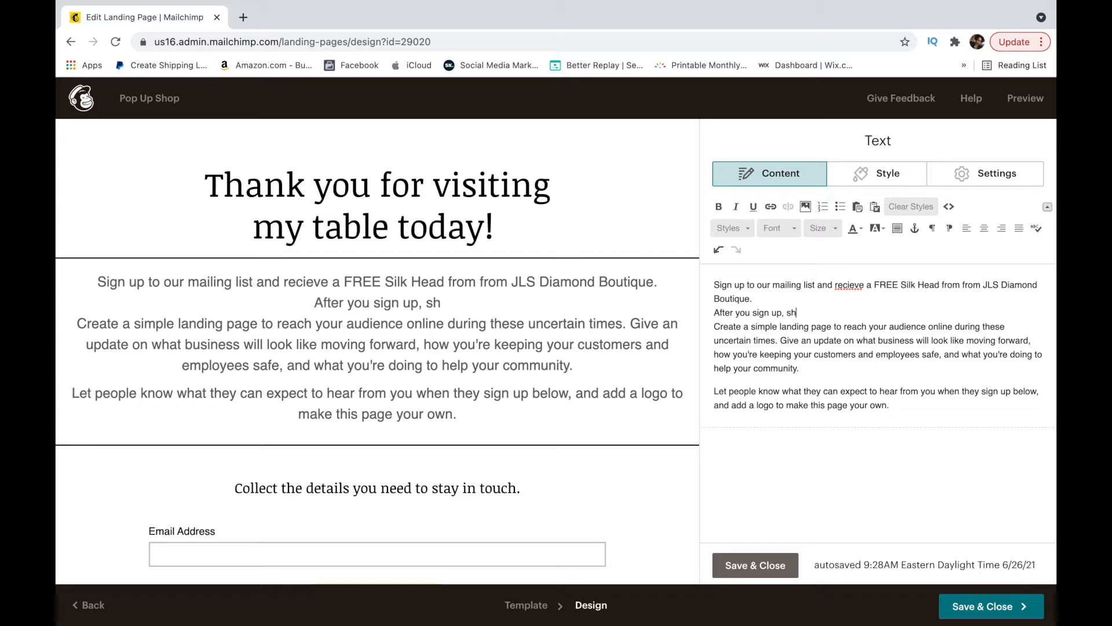
type("ow y")
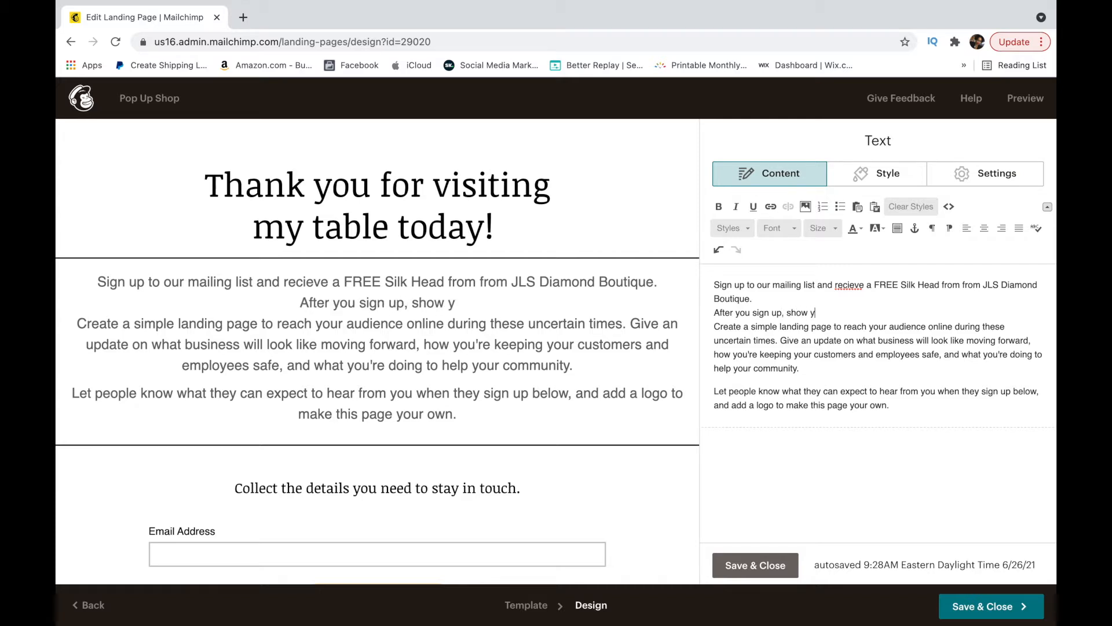
type("our confirma")
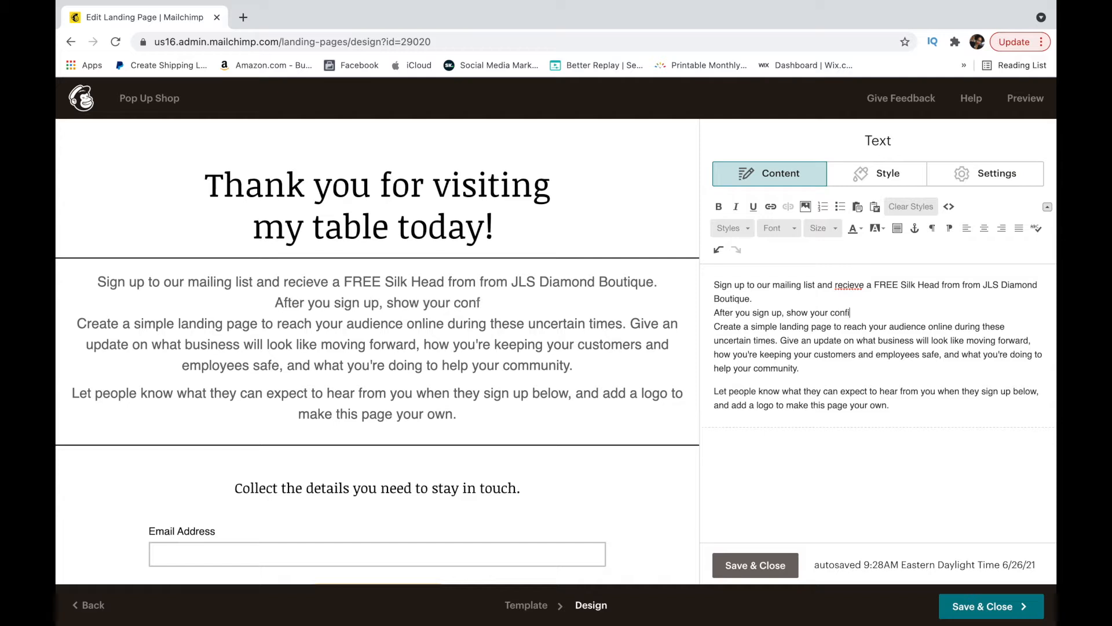
type("on ")
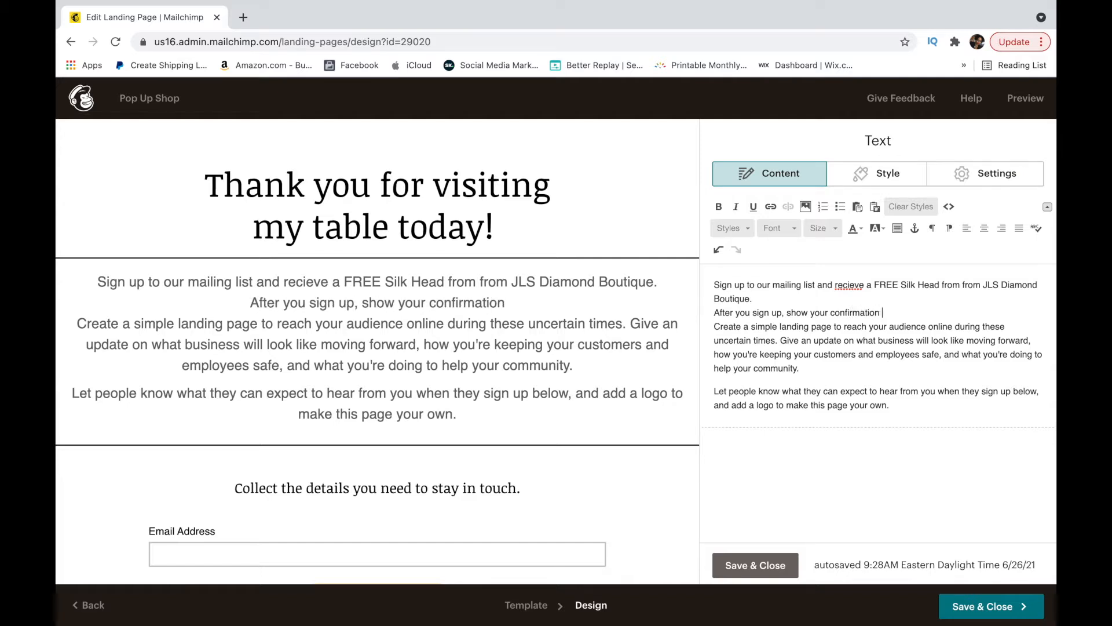
type("page to recieve ")
type("your gif")
key("BackSpace")
key("BackSpace")
key("BackSpace")
type("F")
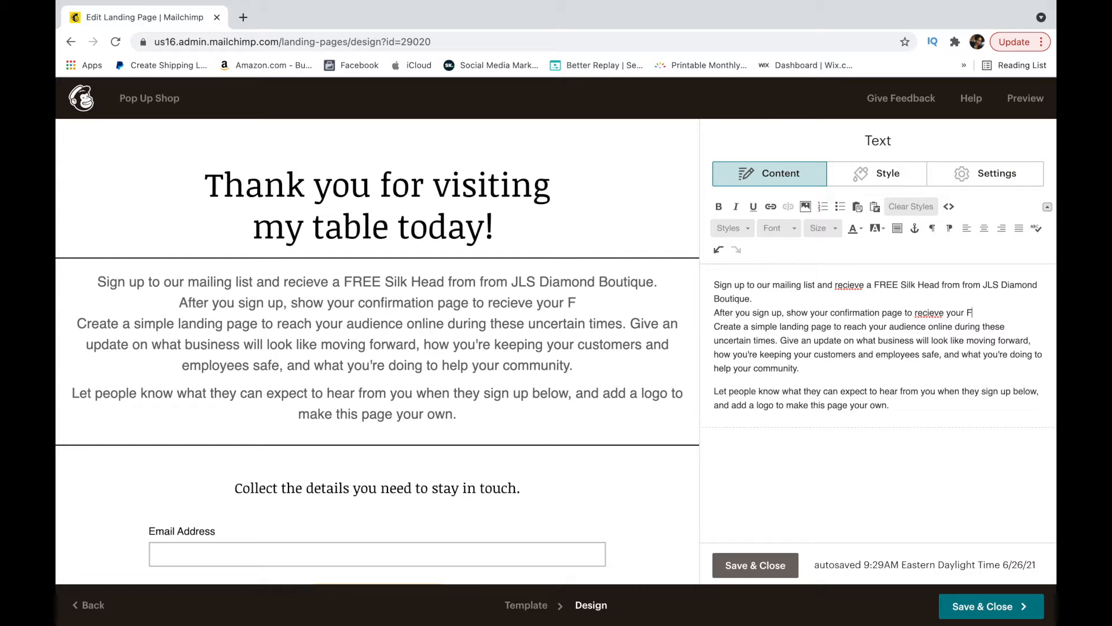
type("REE gift.")
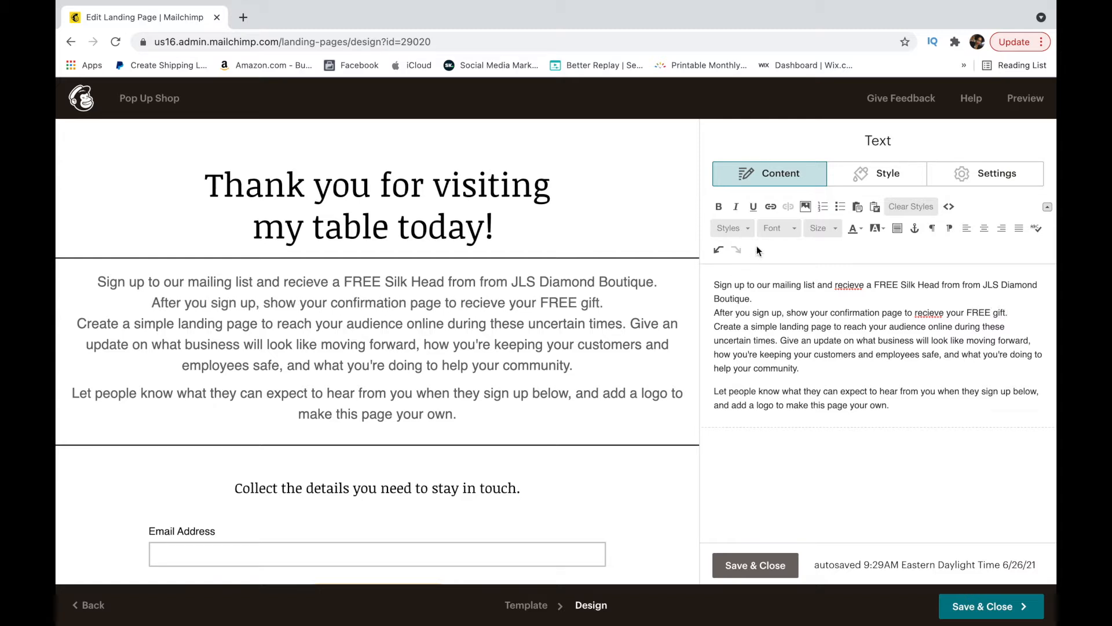
Step: Delete the two placeholder paragraphs below the new lines and change the ending word "gift" to "Merch" in the second line
left_click_drag(898, 416, 709, 330)
key("BackSpace")
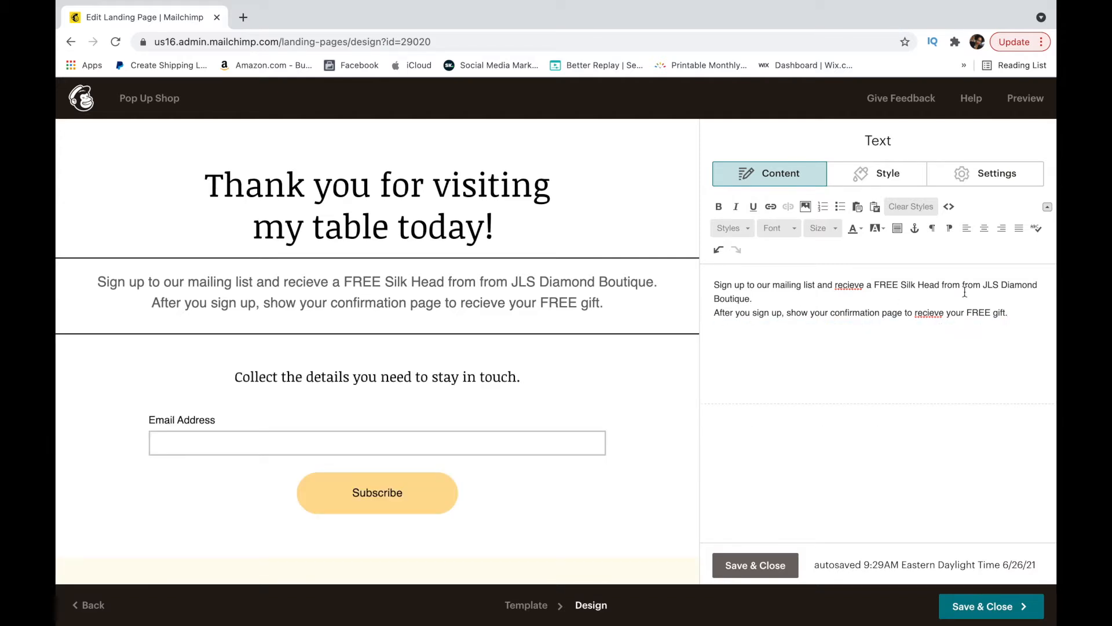
key("BackSpace")
key("BackSpace")
key("BackSpace")
key("BackSpace")
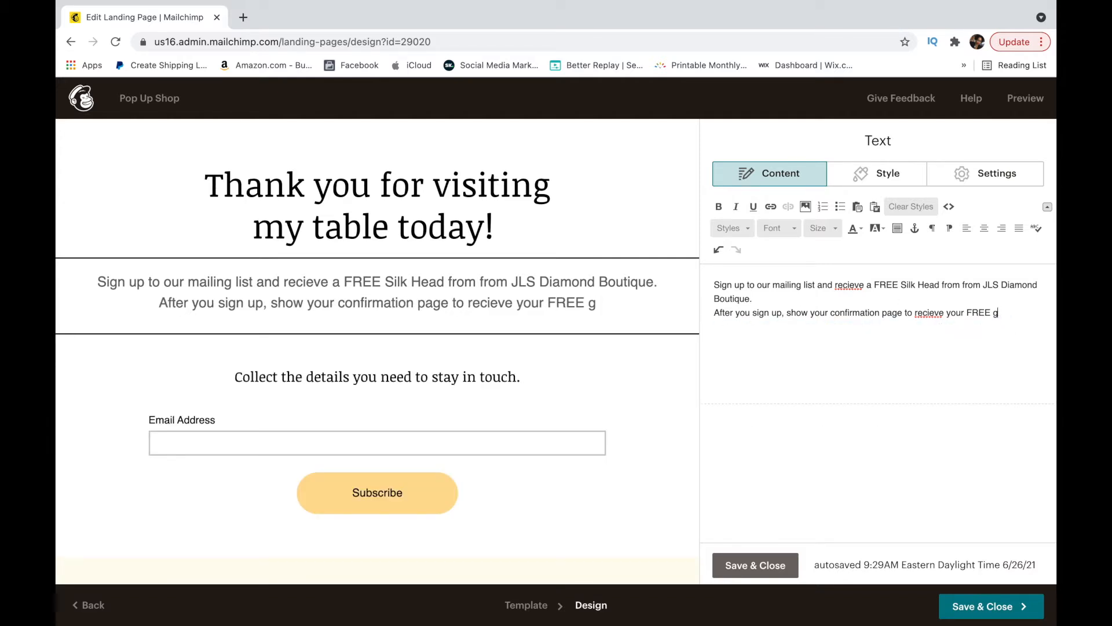
type("Merch")
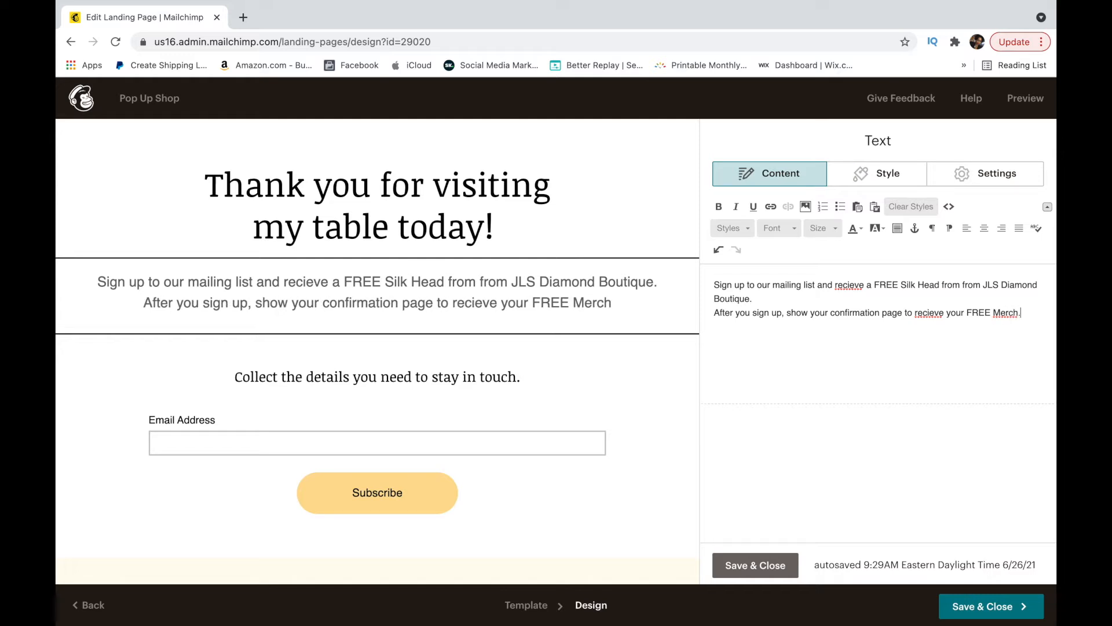
type(".")
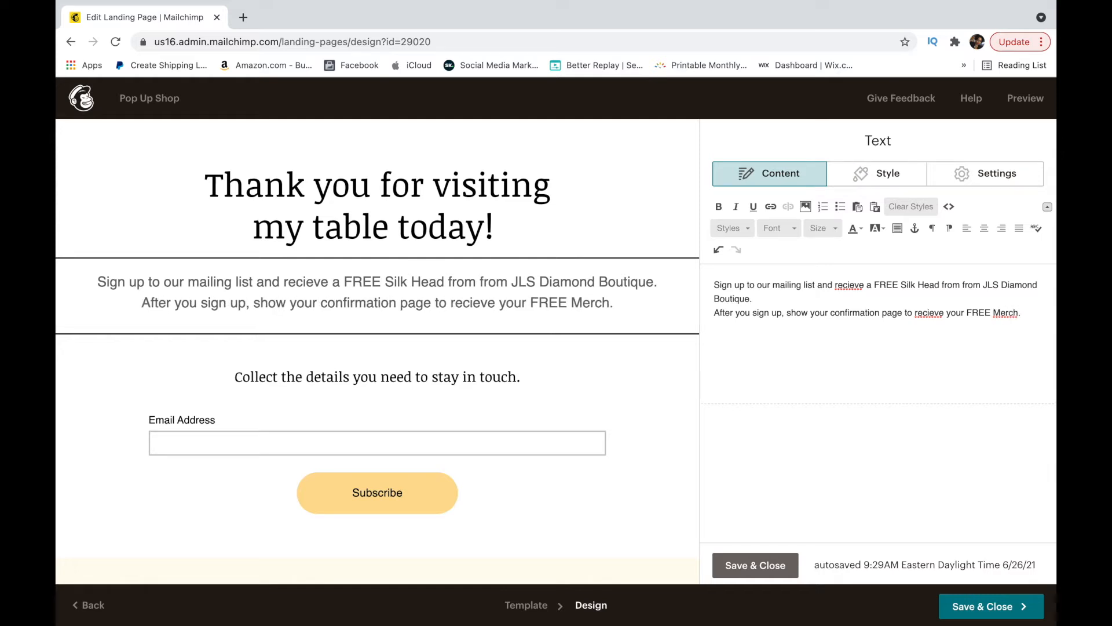
Step: Correct the misspelled "recieve" to "receive" in both lines of the description text using the spelling suggestions
right_click(922, 315)
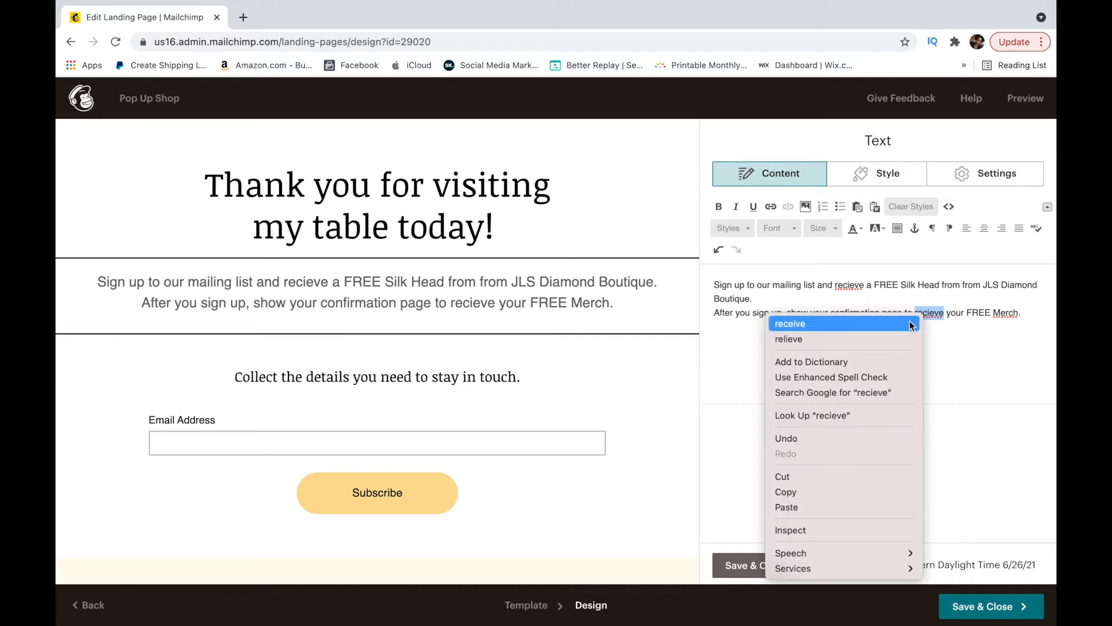
left_click(911, 324)
right_click(852, 286)
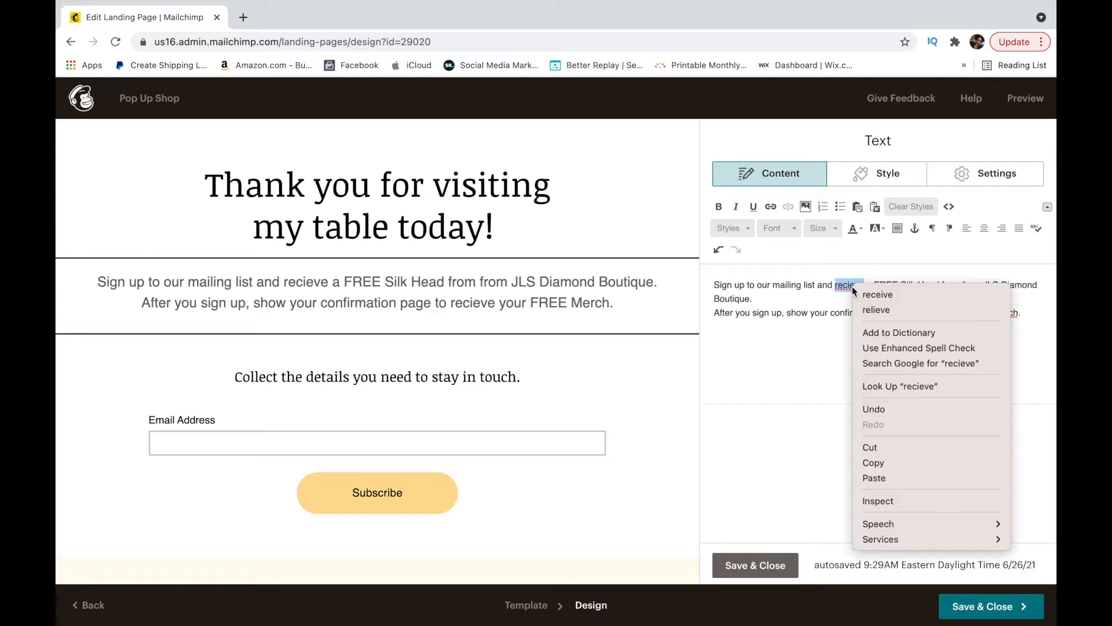
left_click(862, 291)
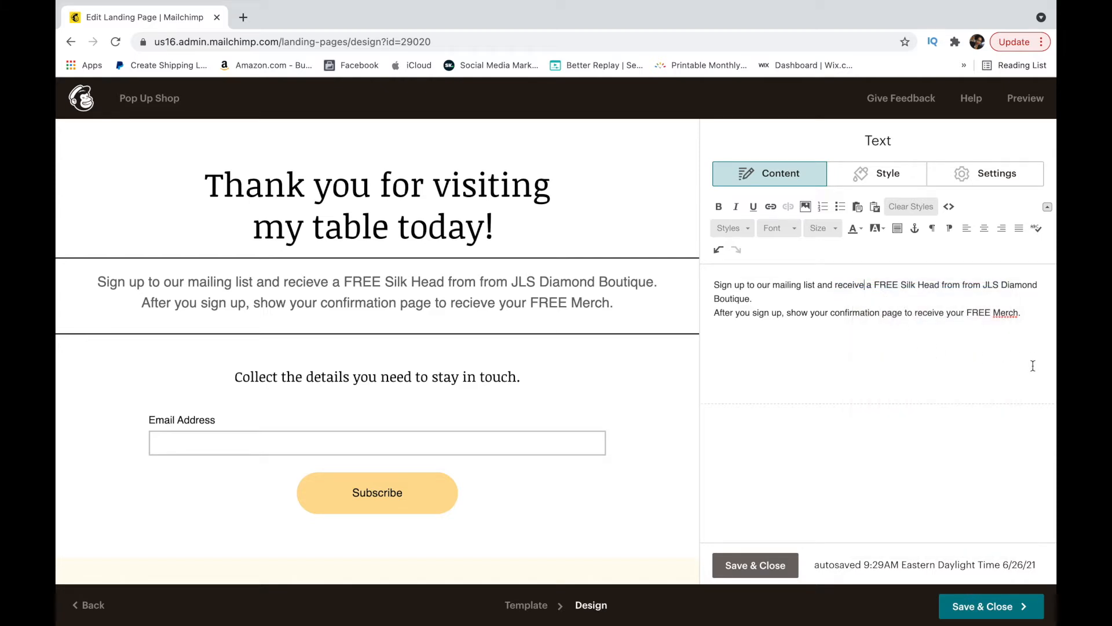
Step: Insert a blank line between the two description lines, and try bullet formatting on the second line before removing it
right_click(717, 284)
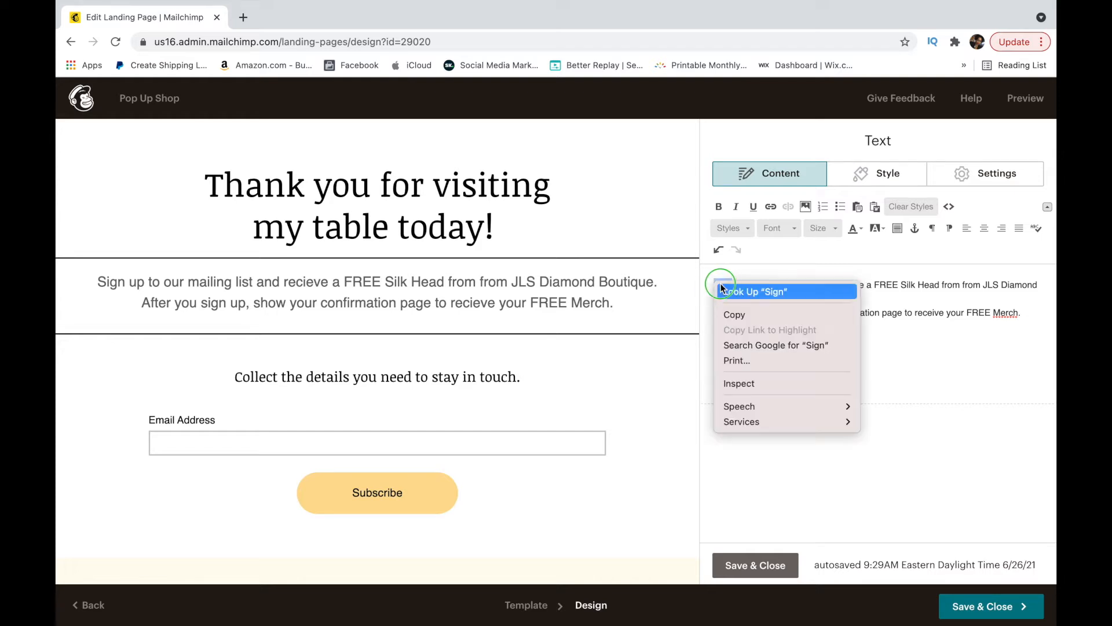
left_click(735, 291)
left_click(792, 298)
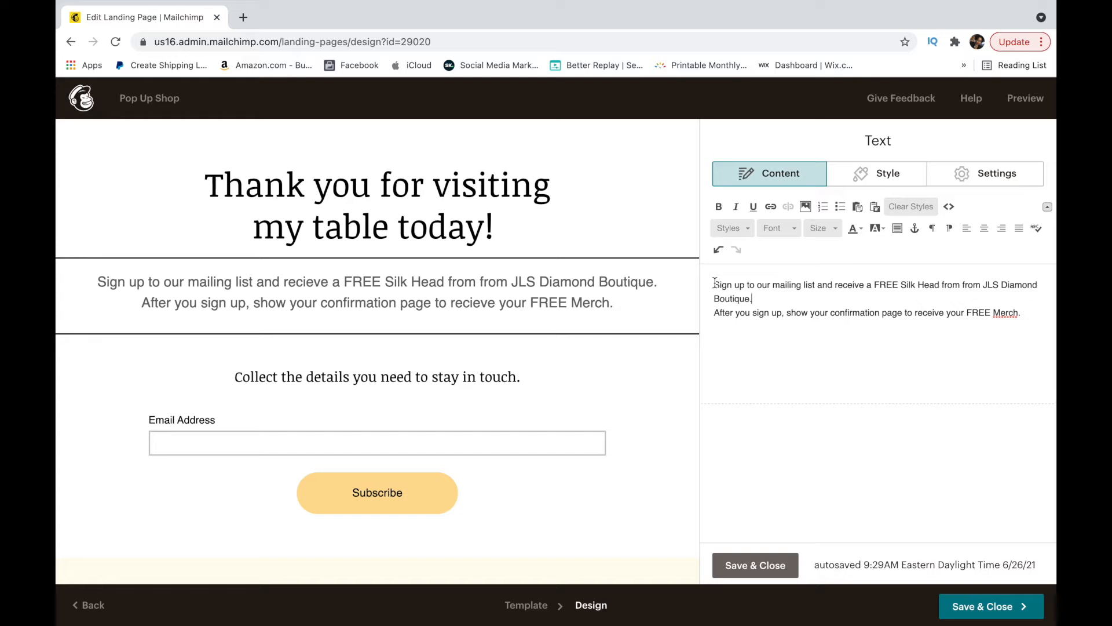
left_click(767, 294)
key("Return")
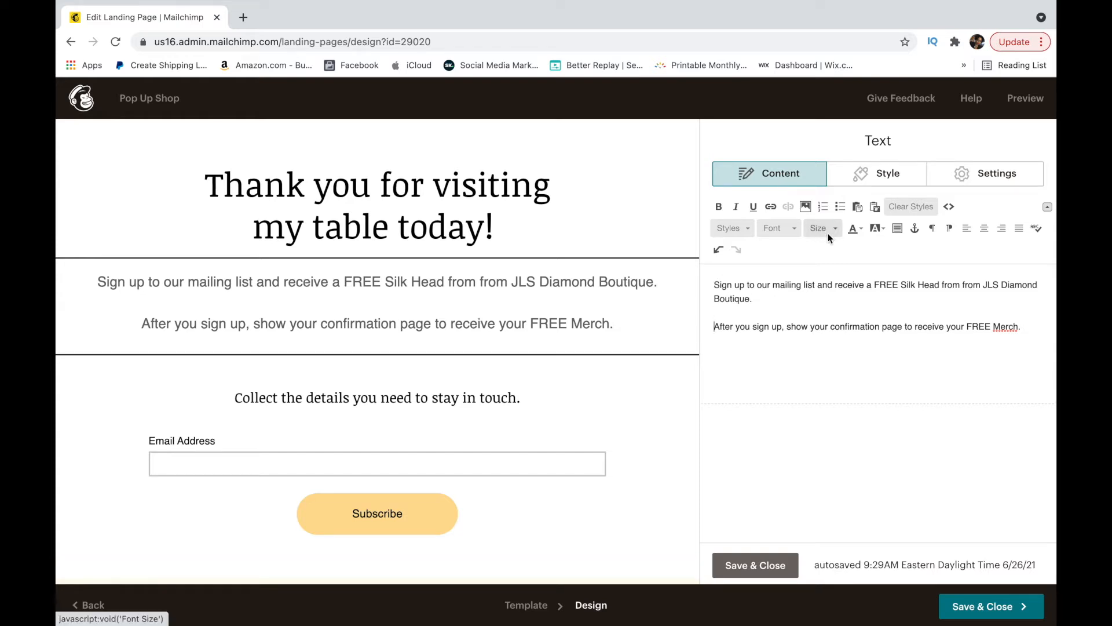
left_click(838, 209)
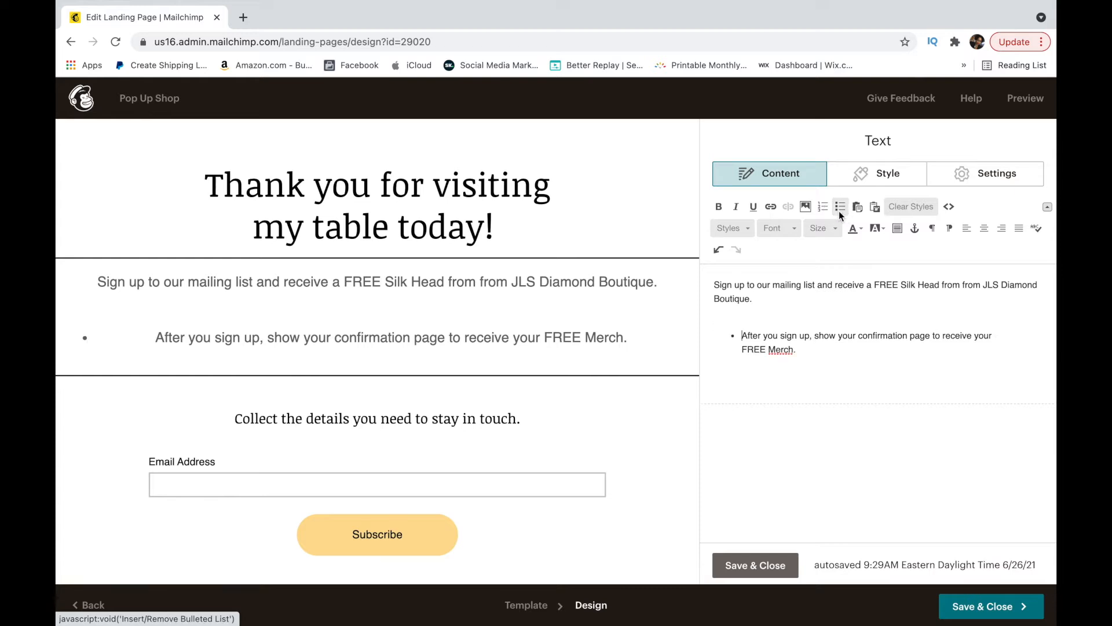
left_click(839, 208)
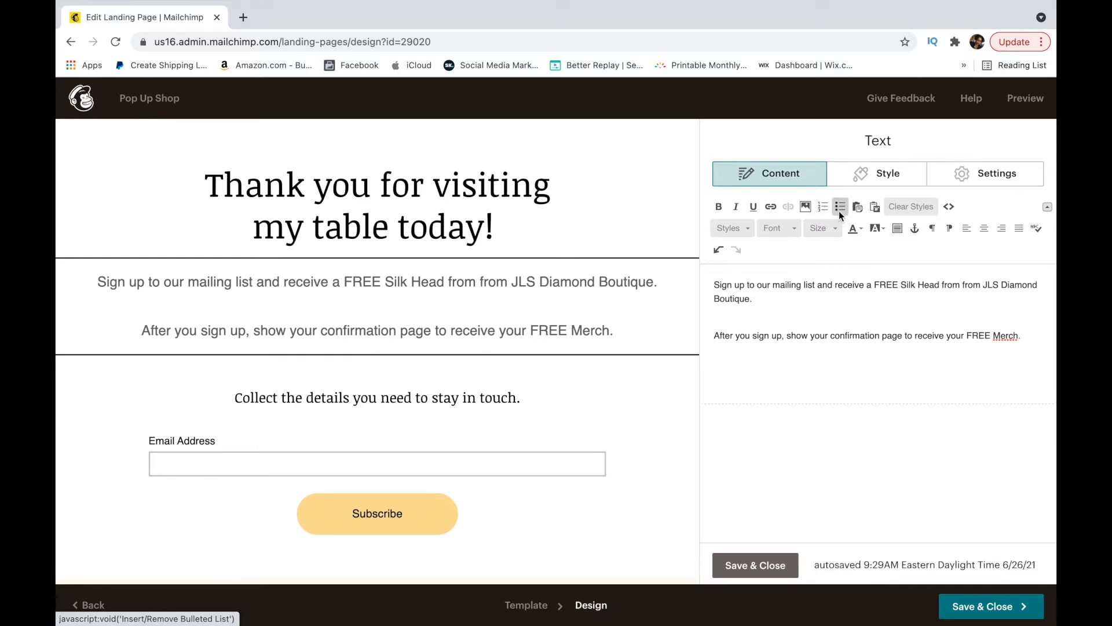
Step: Insert the word "Wrap" after "FREE Silk Head" in the mailing list sentence
left_click(939, 287)
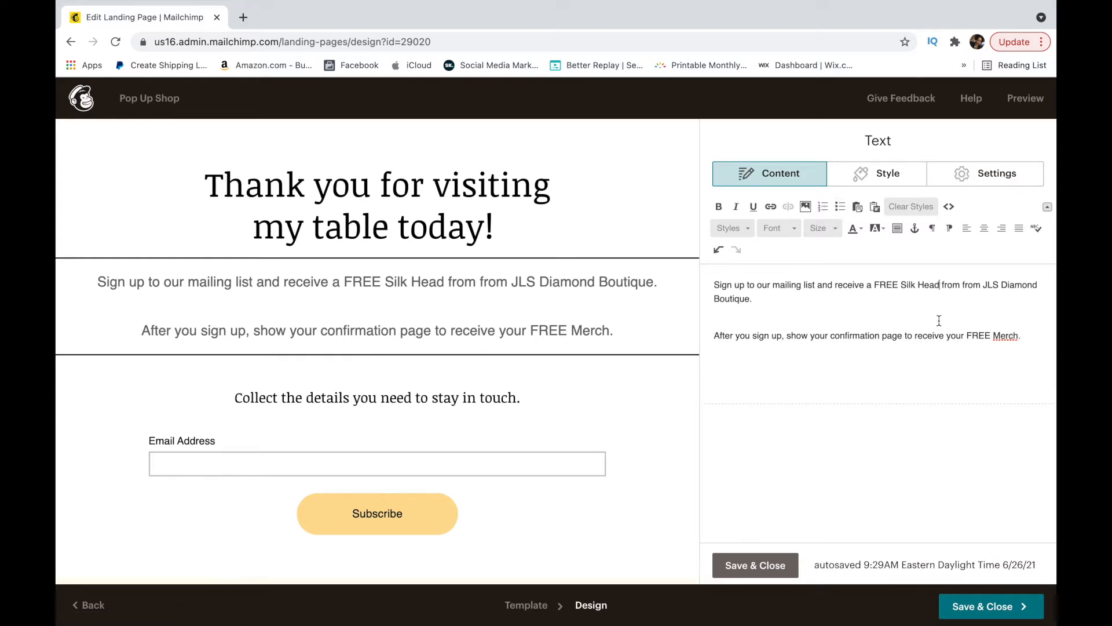
type("Wra")
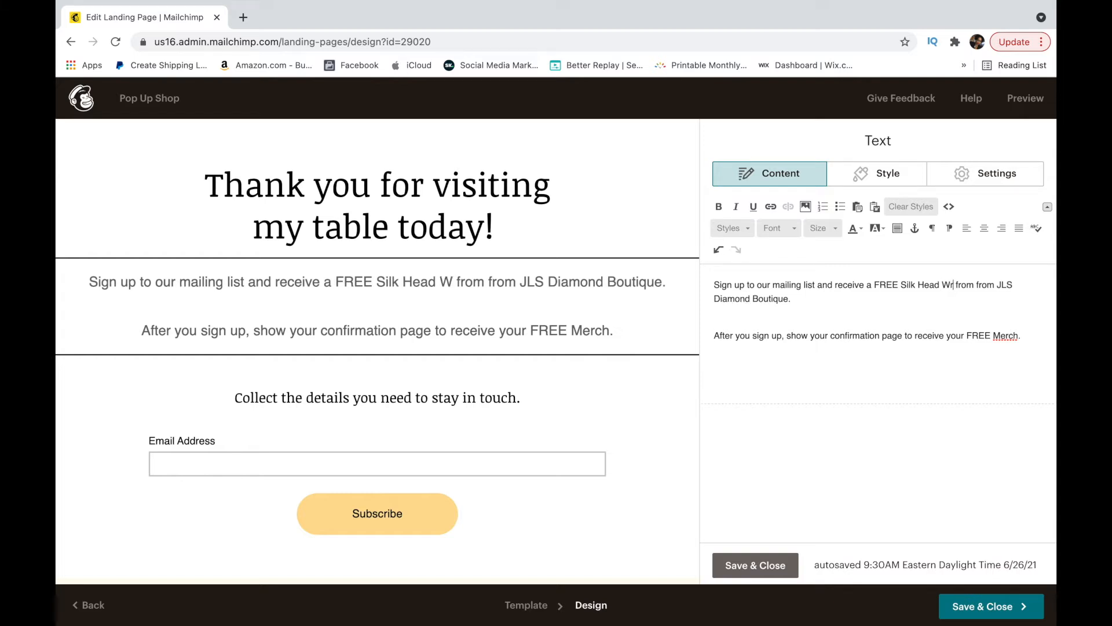
type("p")
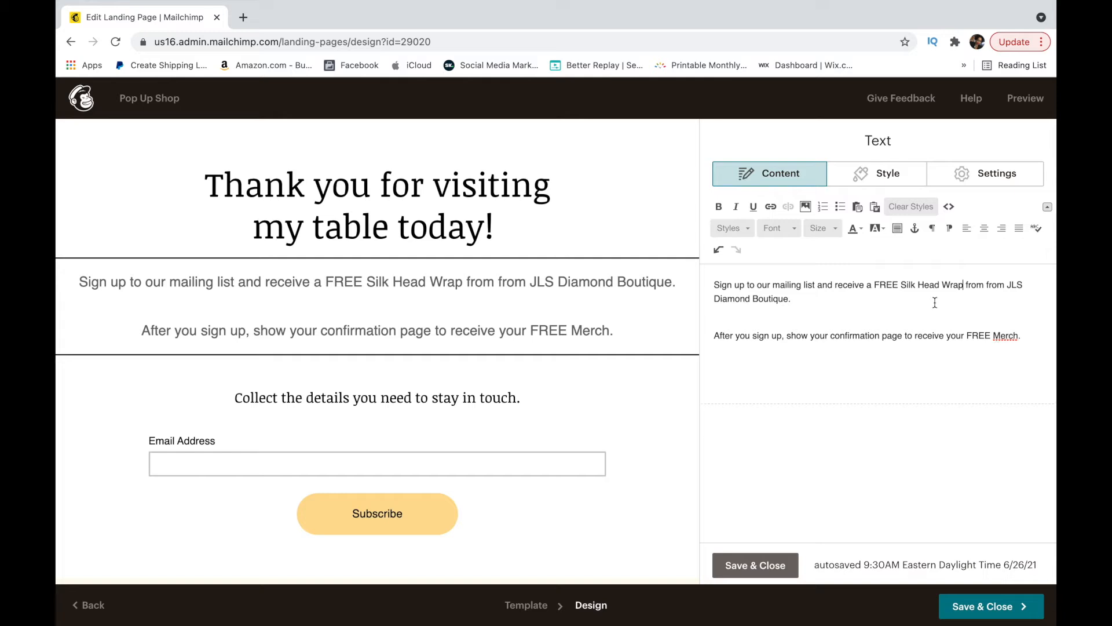
Step: Set the text color of "FREE Silk Head Wrap" to the custom color #f70080
left_click_drag(876, 283, 966, 285)
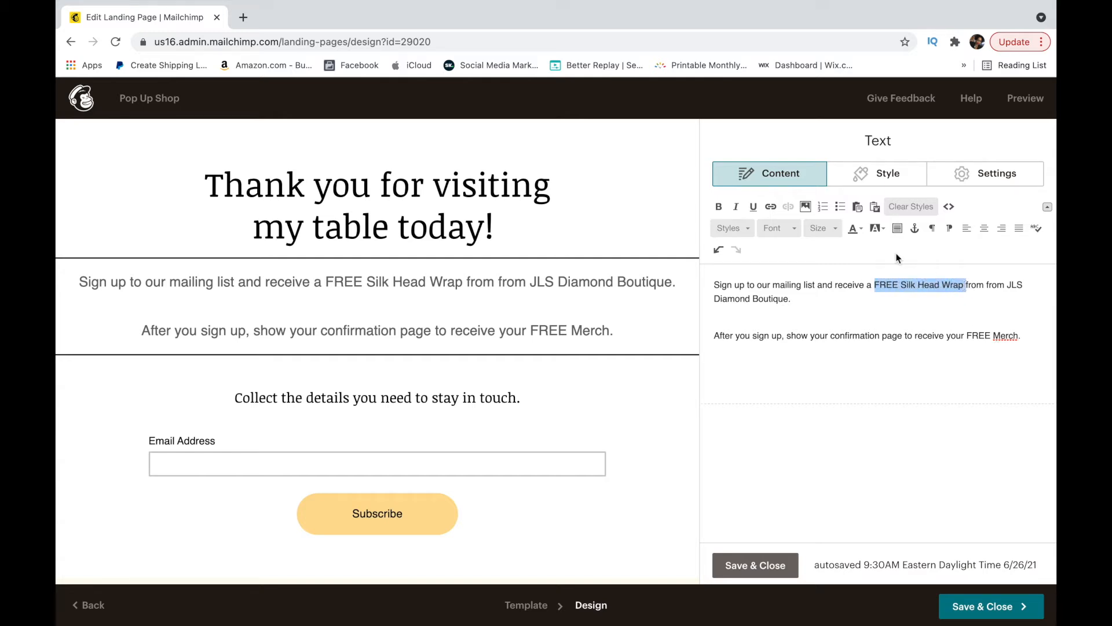
left_click(856, 230)
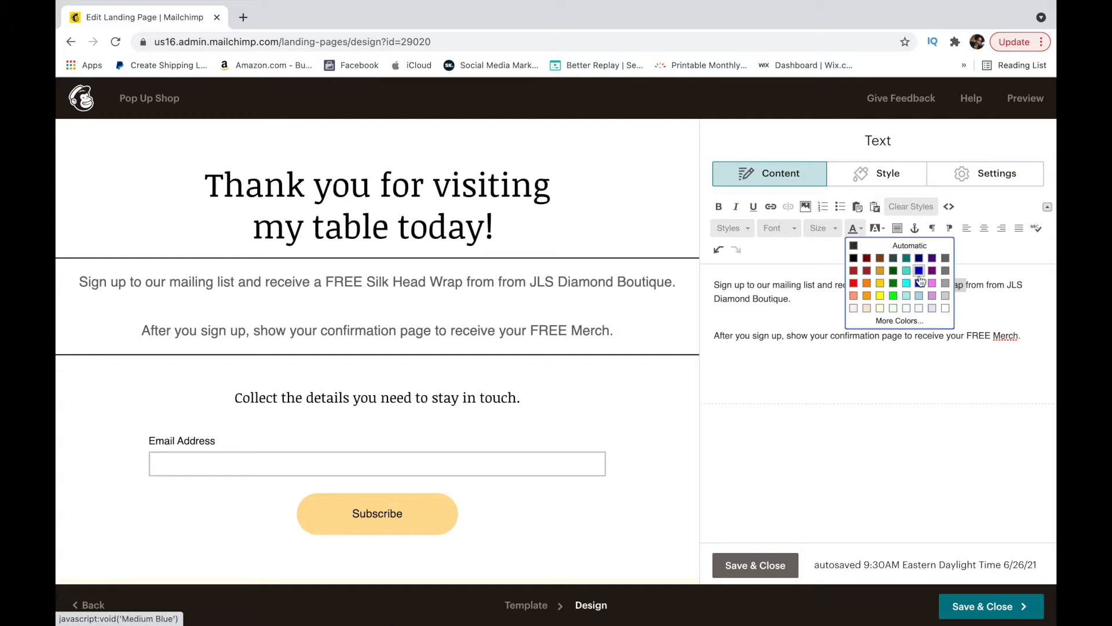
left_click(903, 322)
left_click(646, 391)
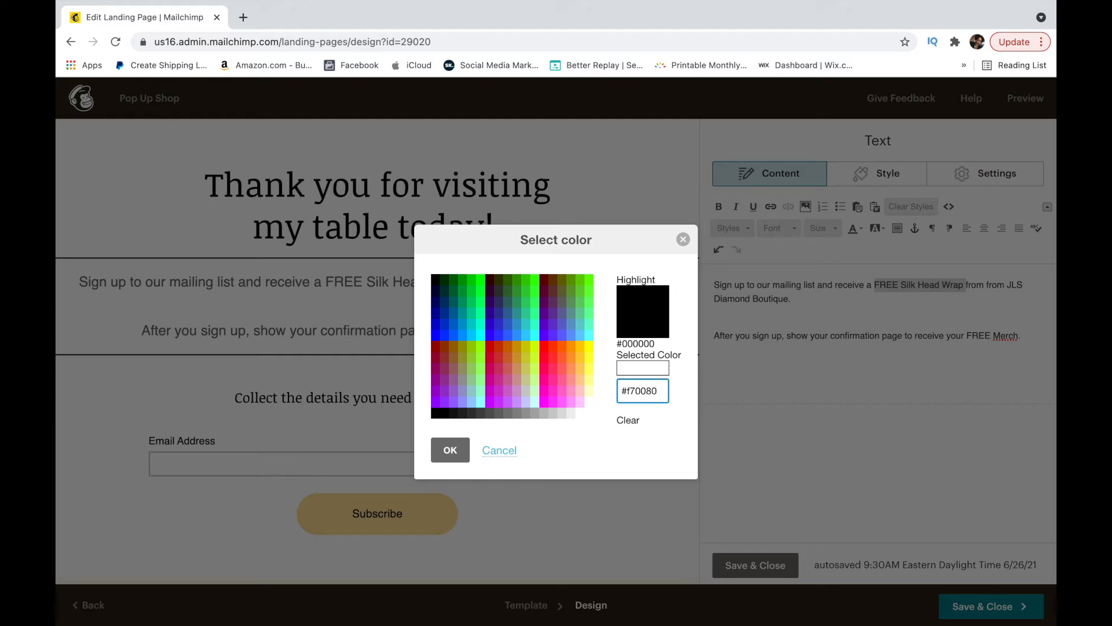
type("#f70080")
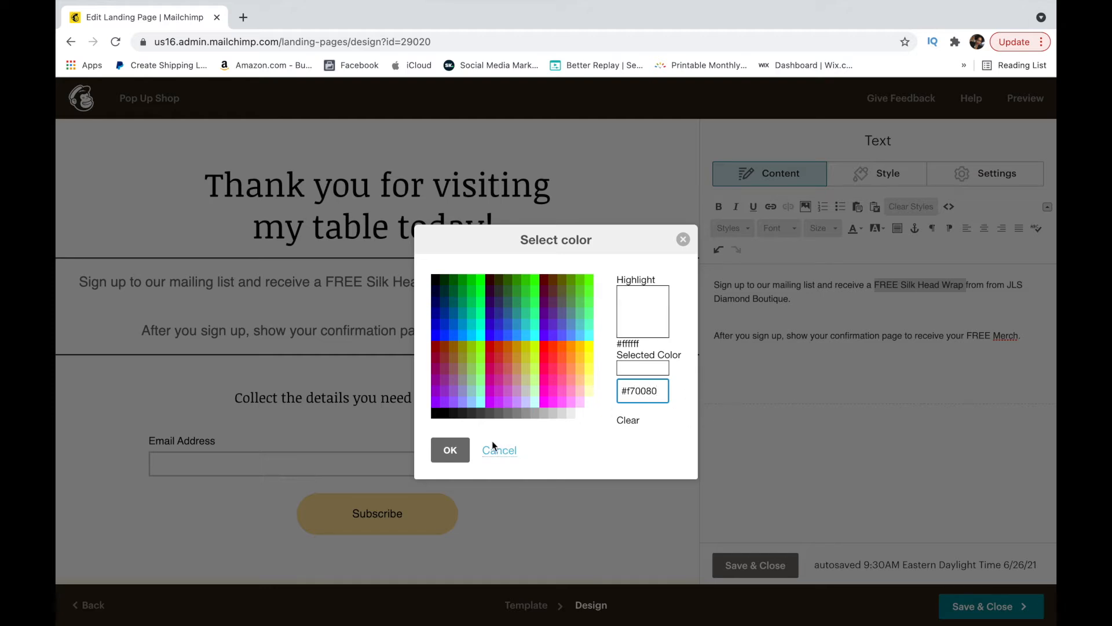
left_click(450, 450)
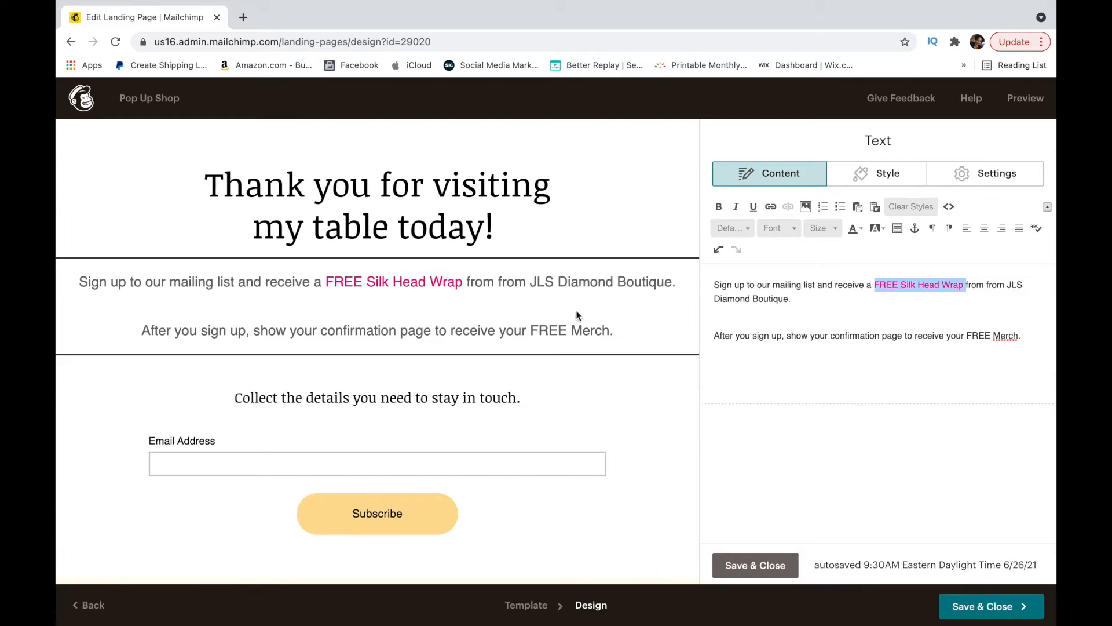
Step: Delete the duplicate word "from" before "JLS Diamond Boutique" in the mailing list sentence
left_click(1004, 284)
key("BackSpace")
key("BackSpace")
key("BackSpace")
key("BackSpace")
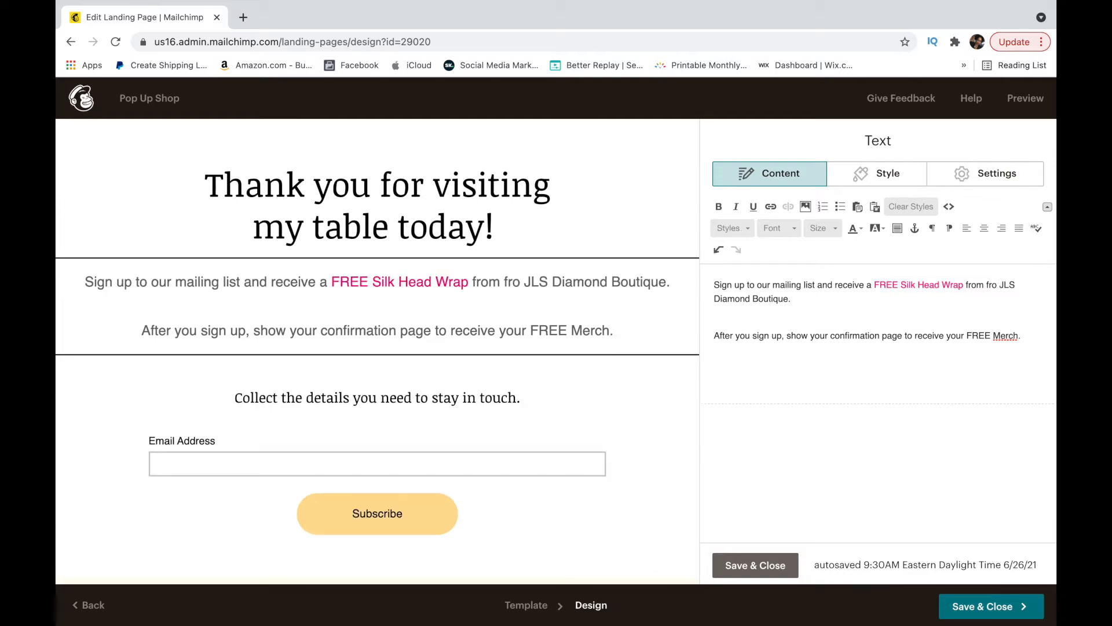
key("BackSpace")
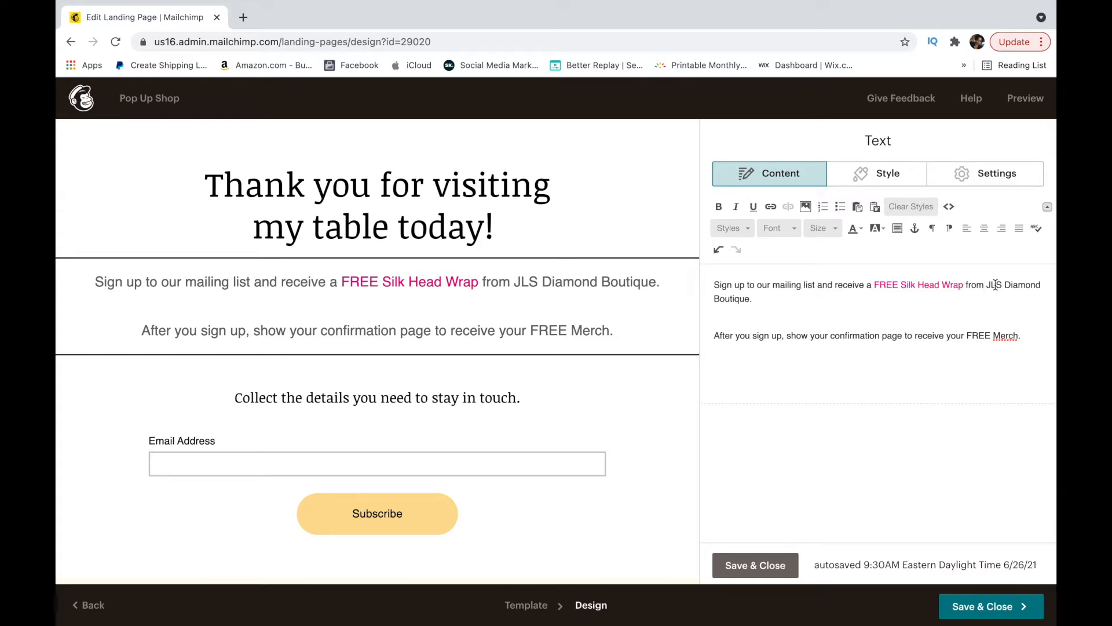
Step: Color "show your confirmation page" in the second line with #f70080, and save and close the description text block
left_click_drag(788, 338, 903, 330)
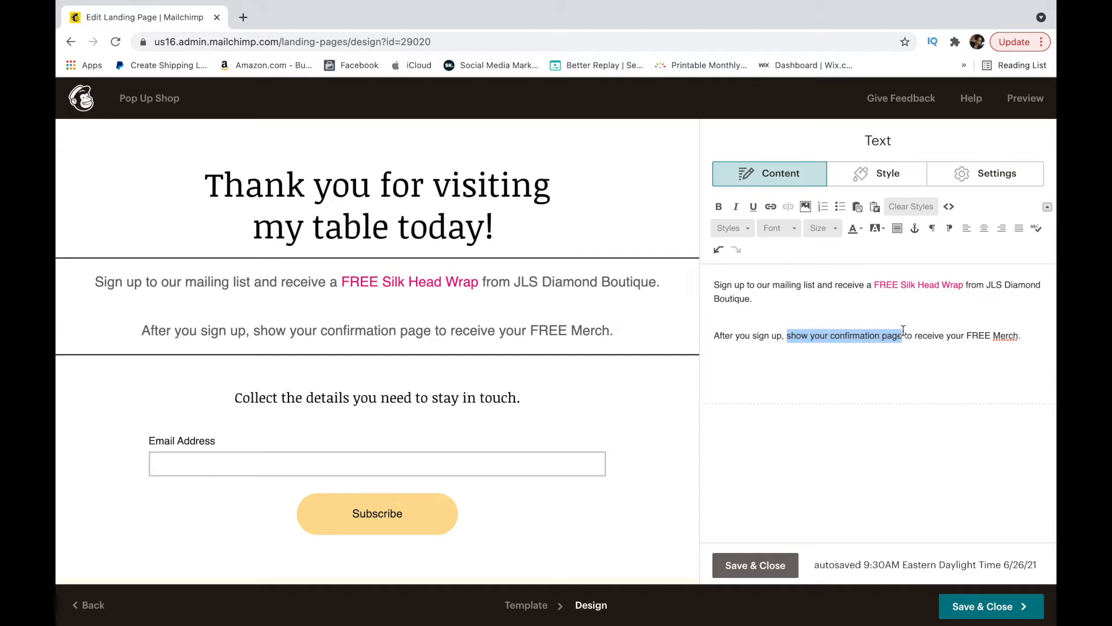
left_click(855, 228)
left_click(871, 323)
left_click(637, 386)
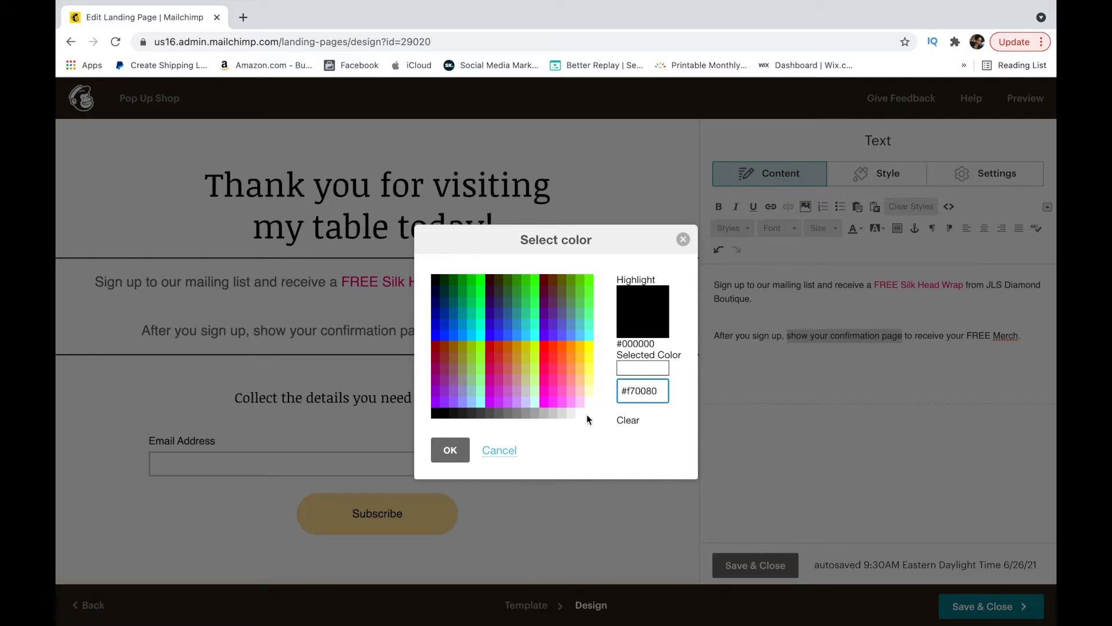
left_click(450, 450)
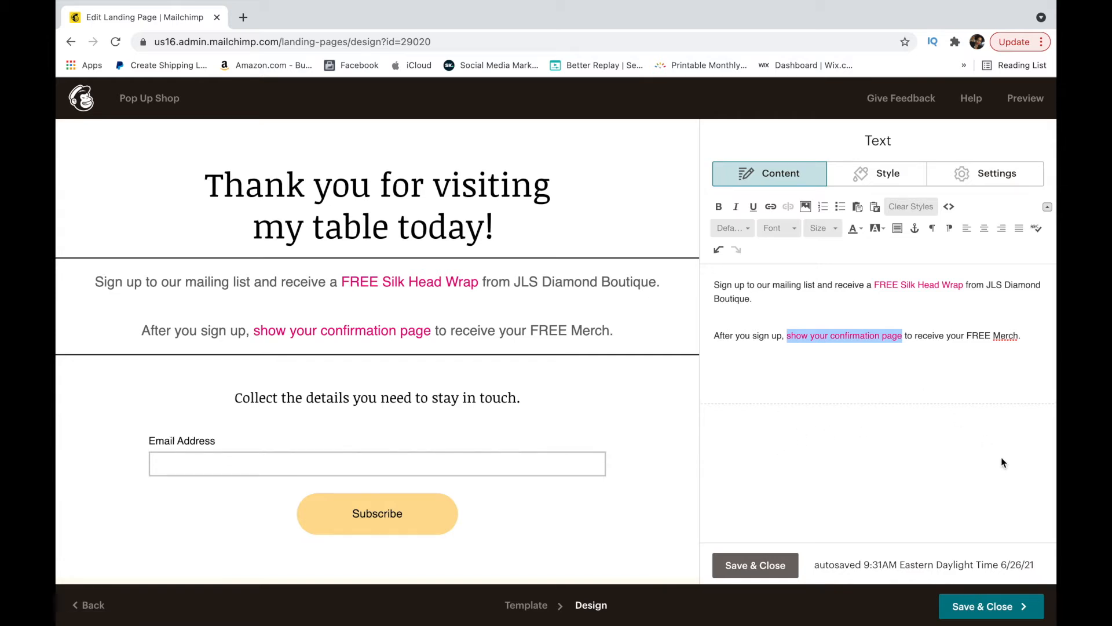
left_click(756, 565)
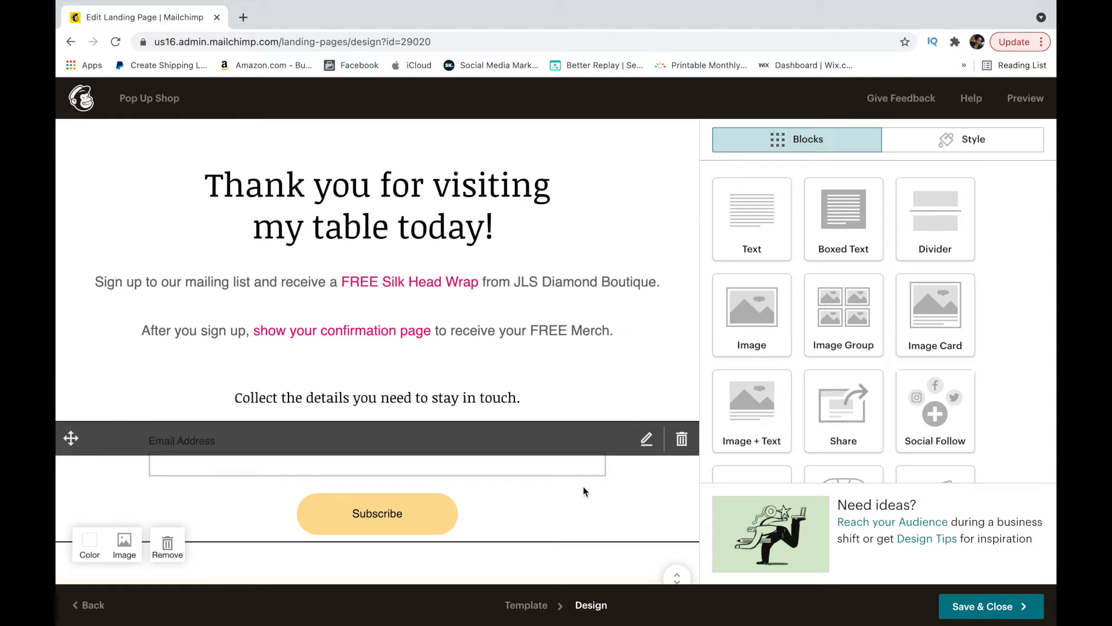
Step: Change "my" to "our" in the heading so it reads "Thank you for visiting our table today!", and save the block
scroll(583, 488, "down", 1)
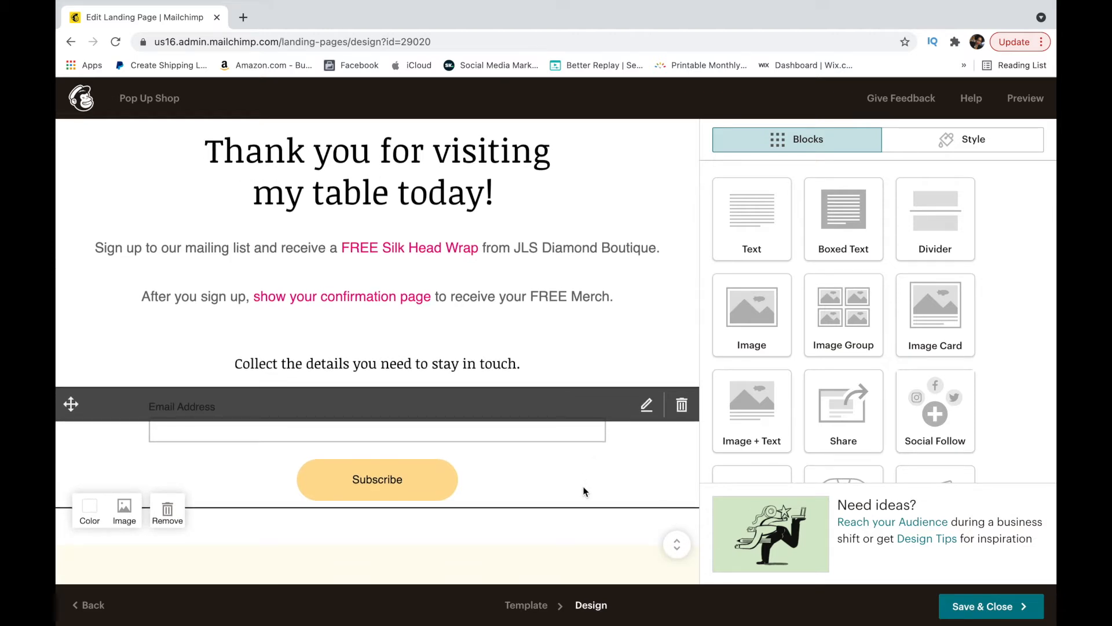
left_click(346, 184)
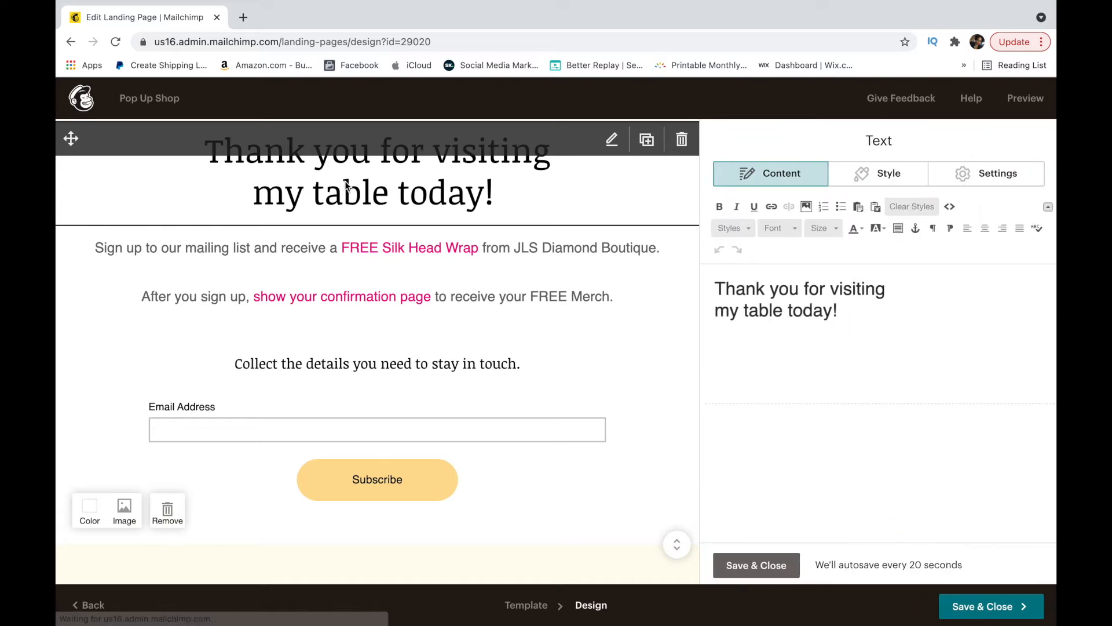
left_click(732, 313)
key("BackSpace")
key("BackSpace")
type("ouir")
key("BackSpace")
key("BackSpace")
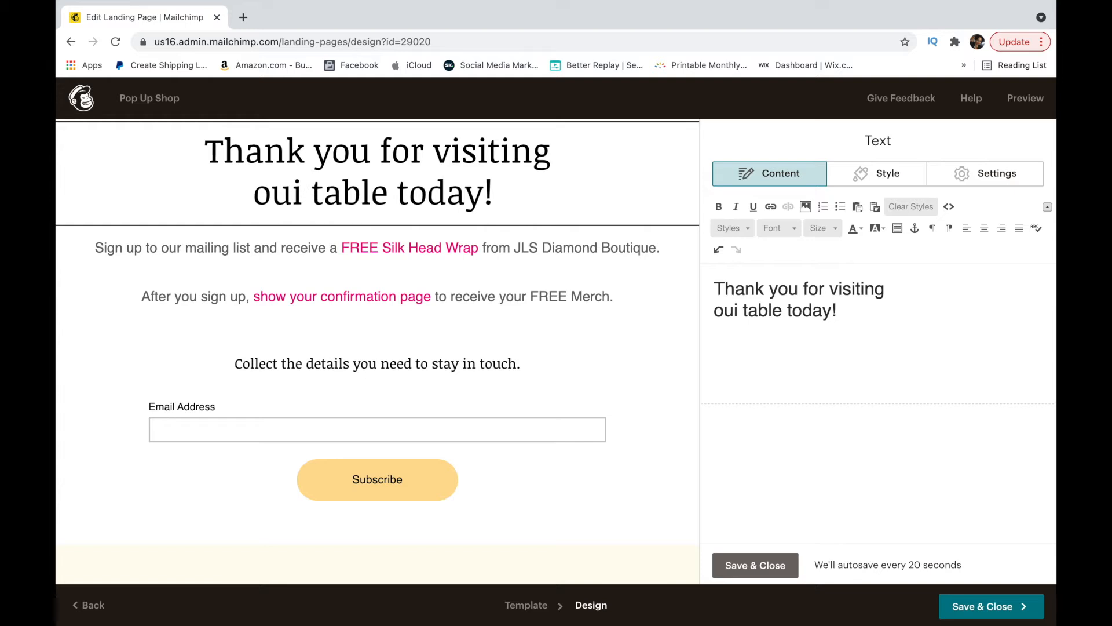
type("r")
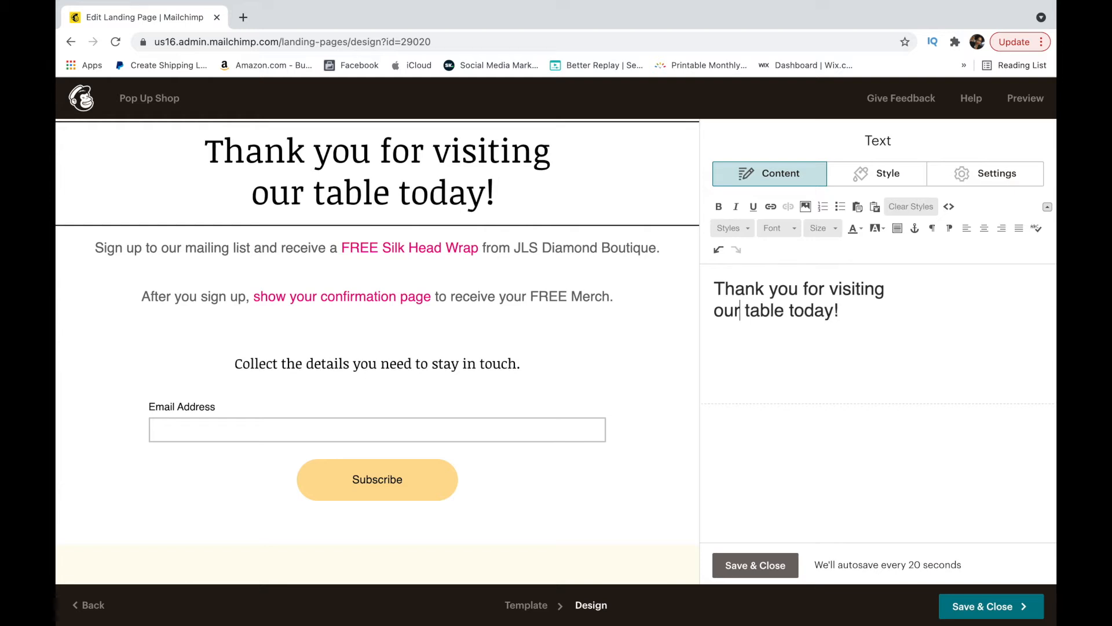
left_click(779, 563)
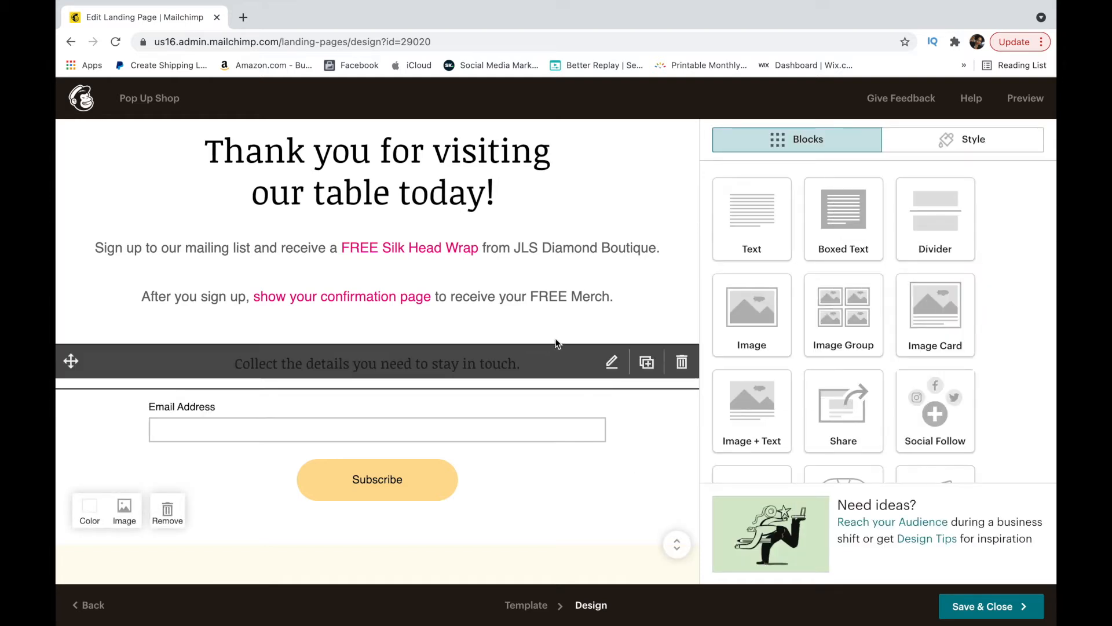
Step: Delete the placeholder company description text block below the About Us heading
scroll(608, 481, "down", 10)
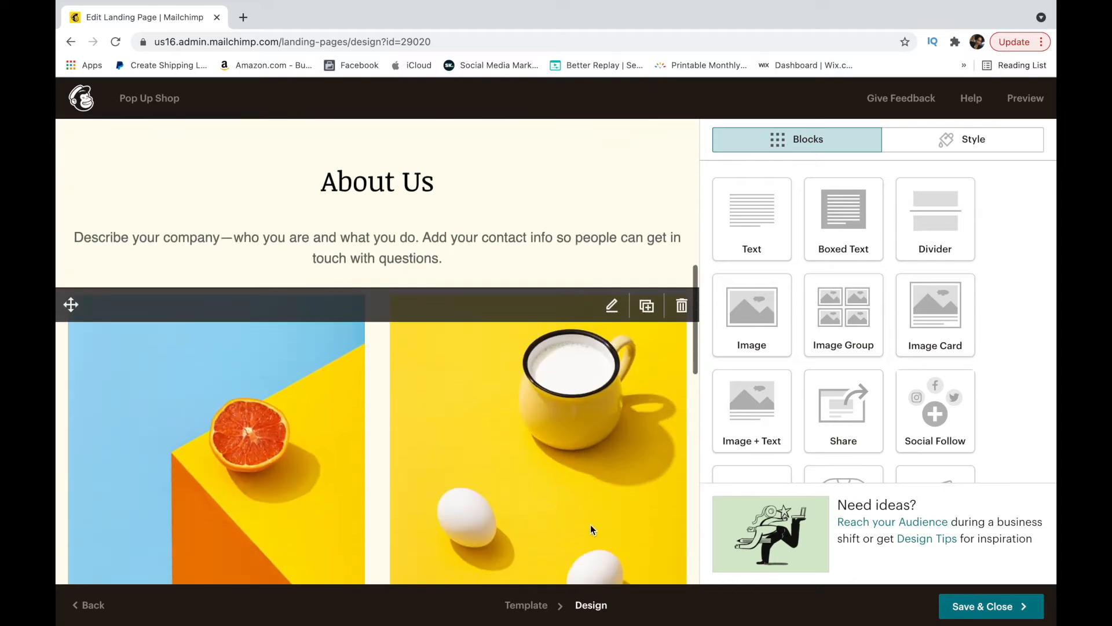
scroll(590, 524, "down", 10)
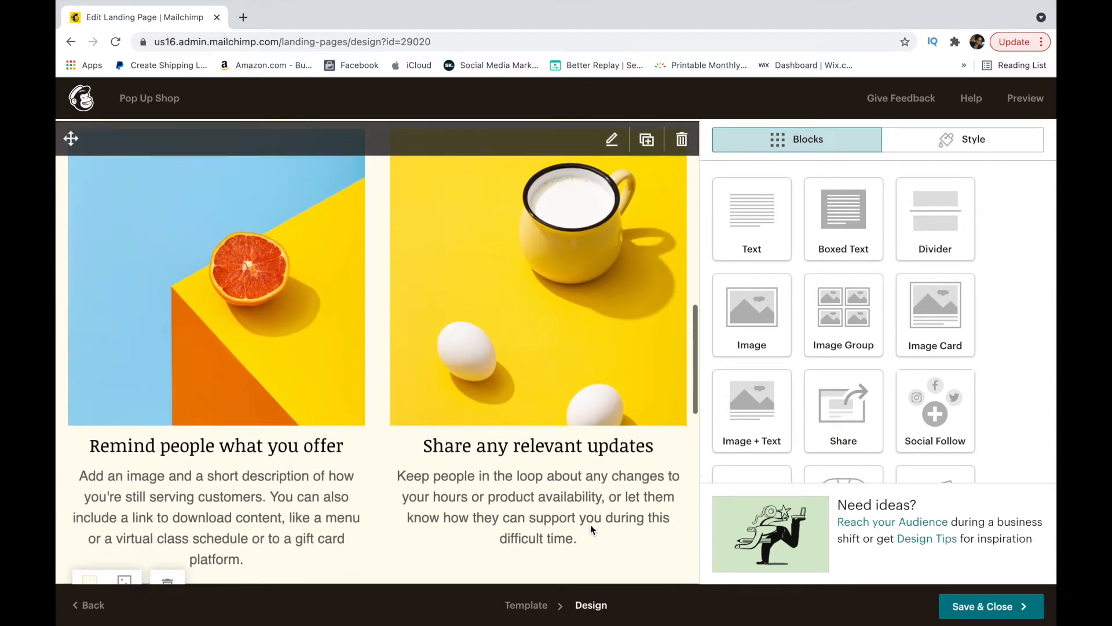
scroll(590, 528, "down", 2)
scroll(590, 528, "up", 15)
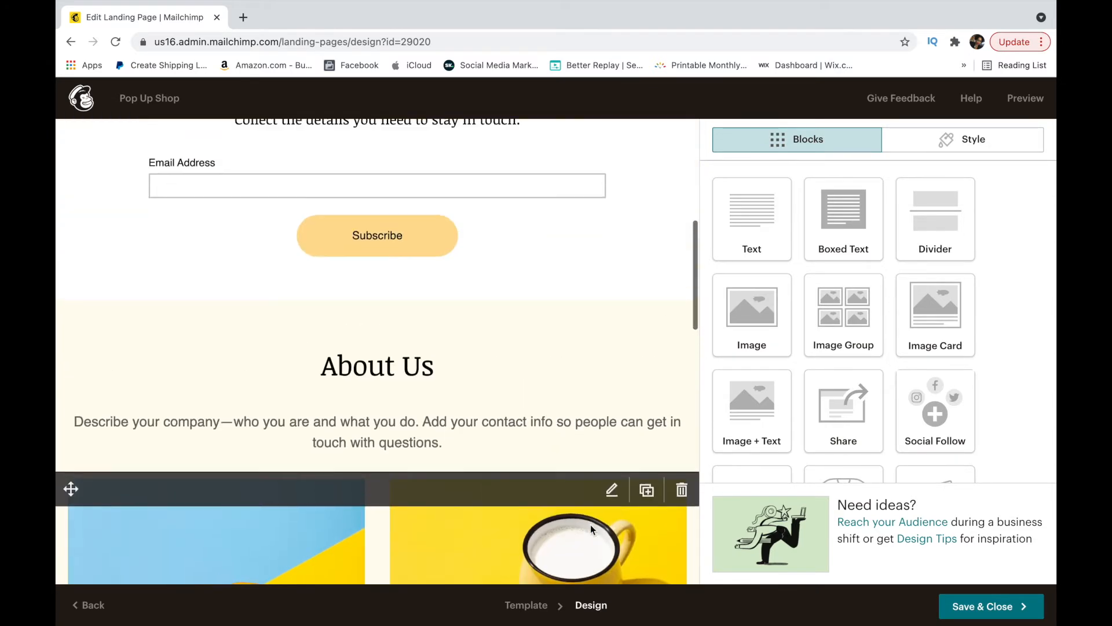
scroll(590, 523, "down", 3)
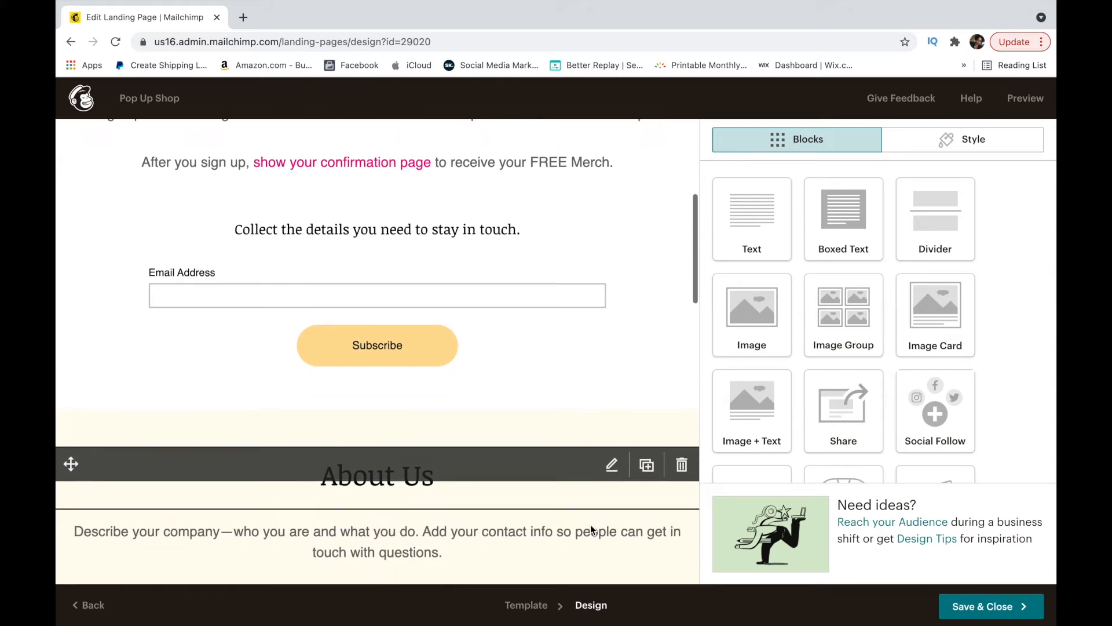
scroll(589, 524, "down", 3)
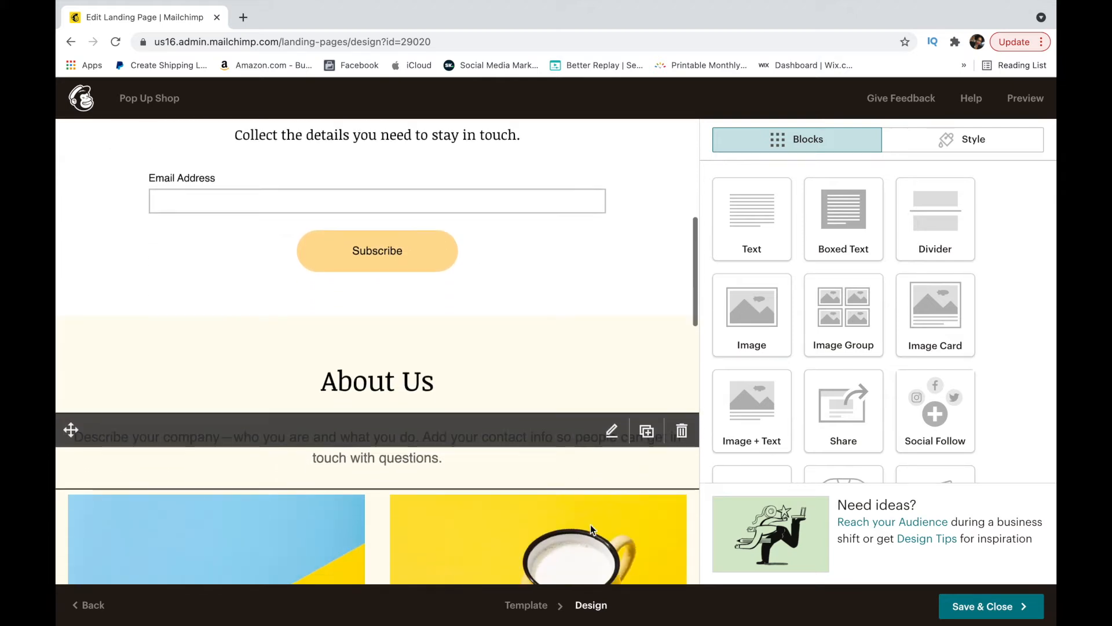
left_click(682, 432)
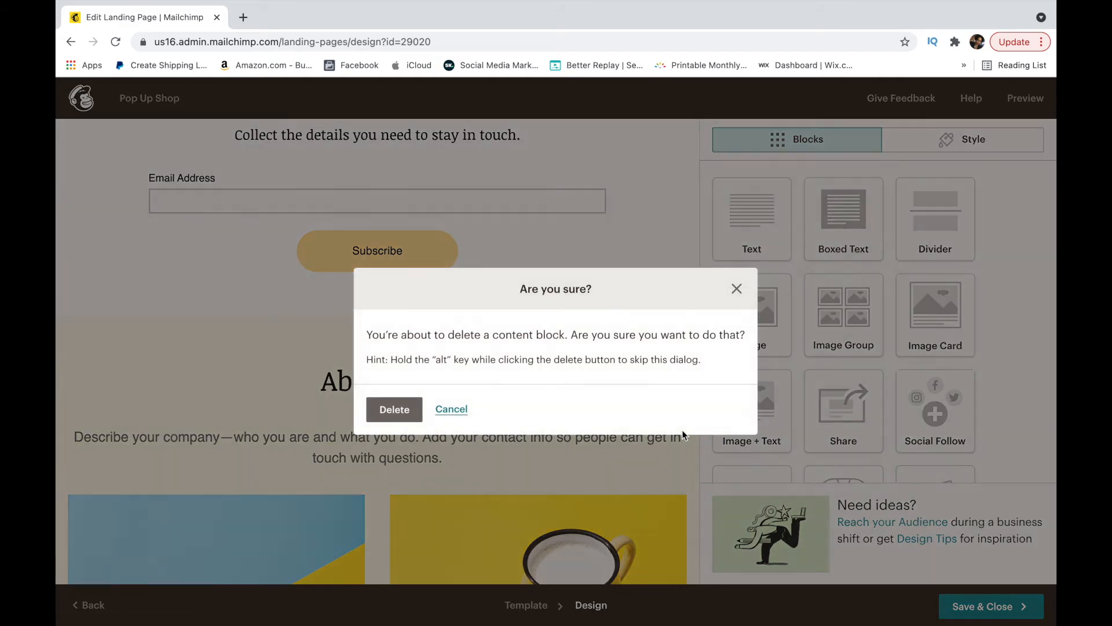
left_click(376, 412)
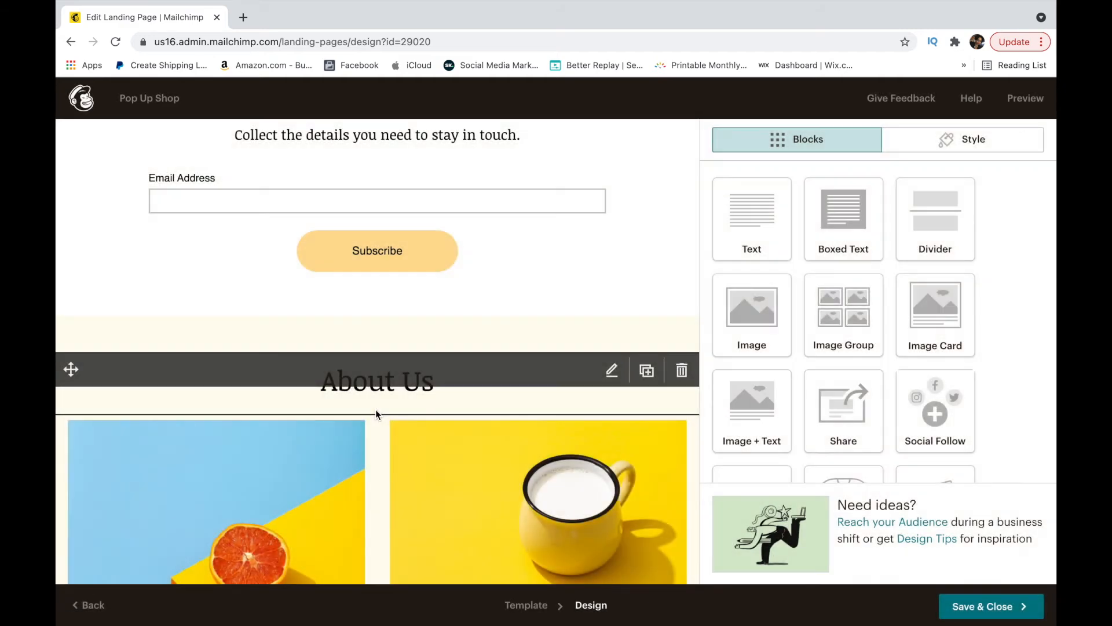
Step: Move the email sign-up form block below the two image cards, just above the social icons
scroll(445, 446, "down", 10)
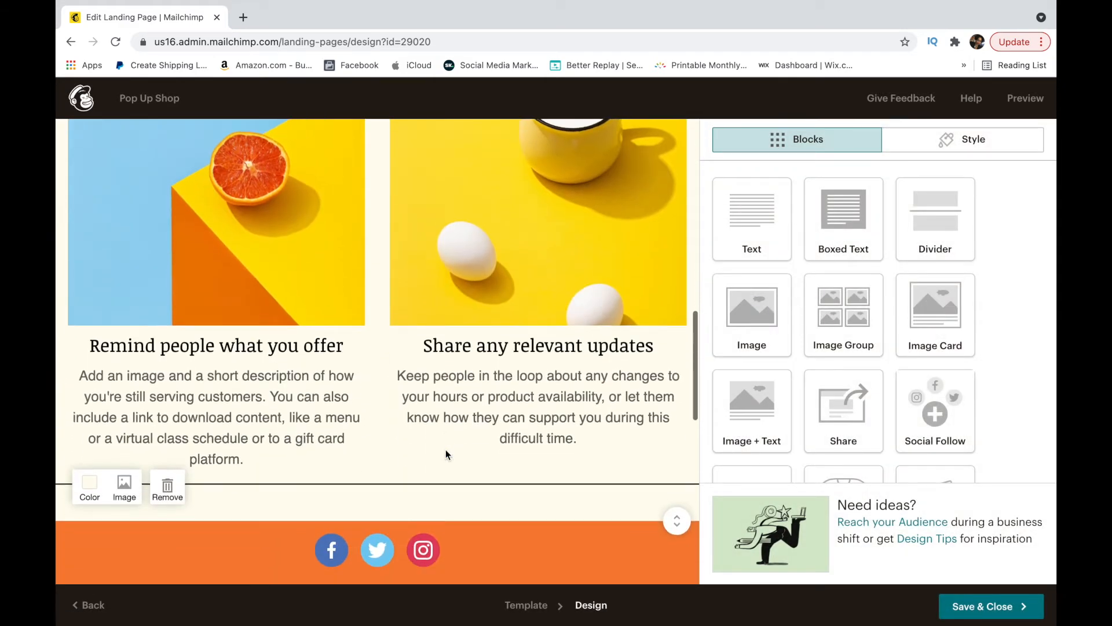
scroll(446, 451, "up", 5)
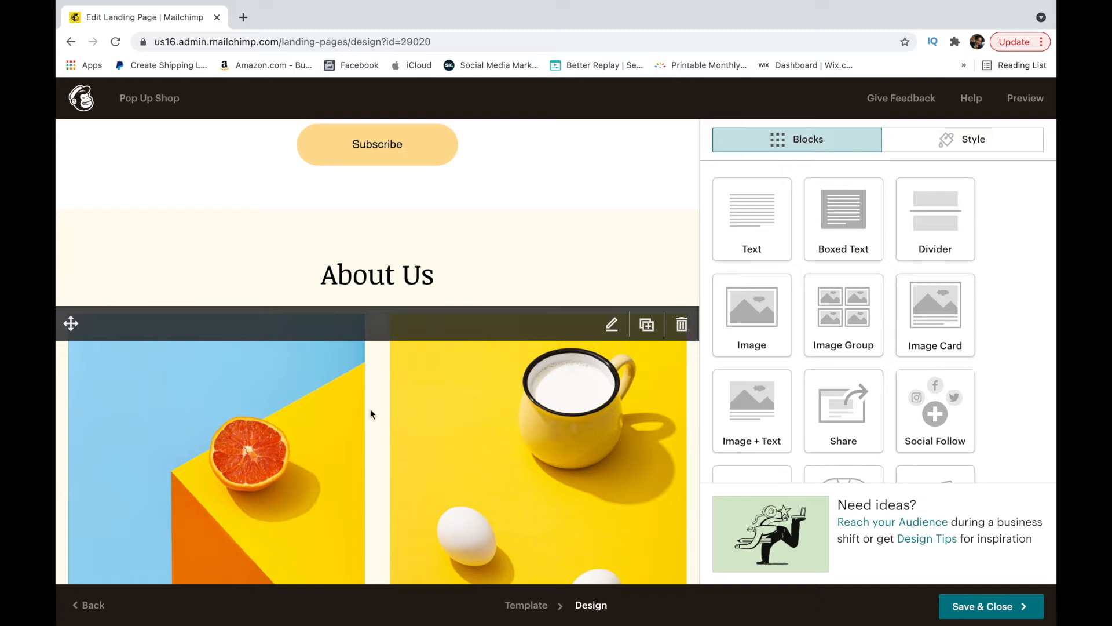
scroll(151, 371, "up", 1)
scroll(153, 370, "up", 2)
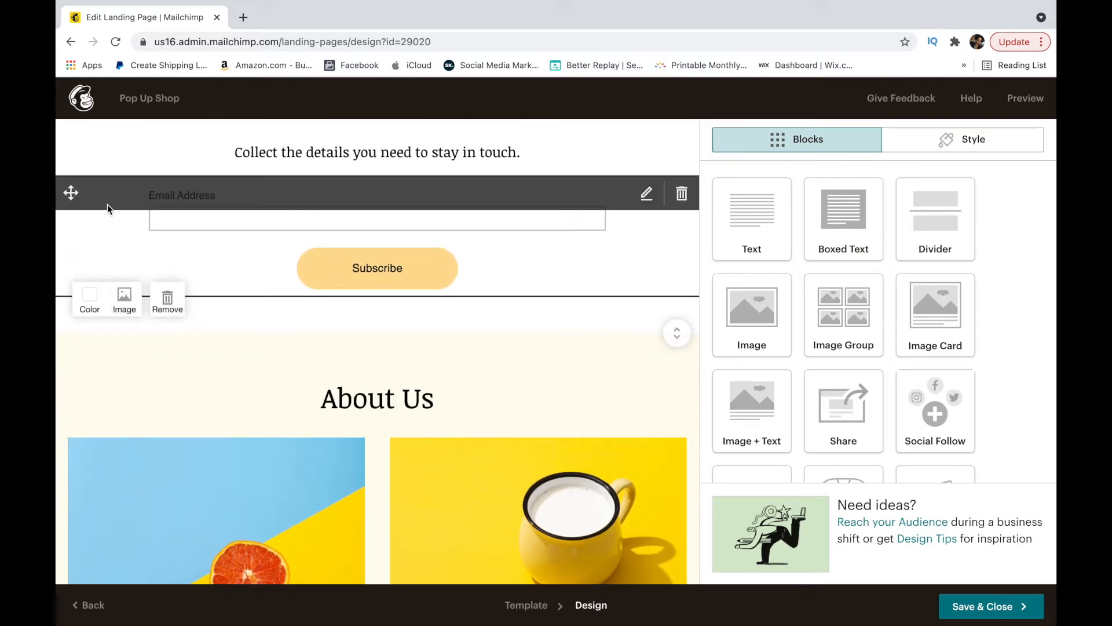
left_click_drag(71, 193, 219, 442)
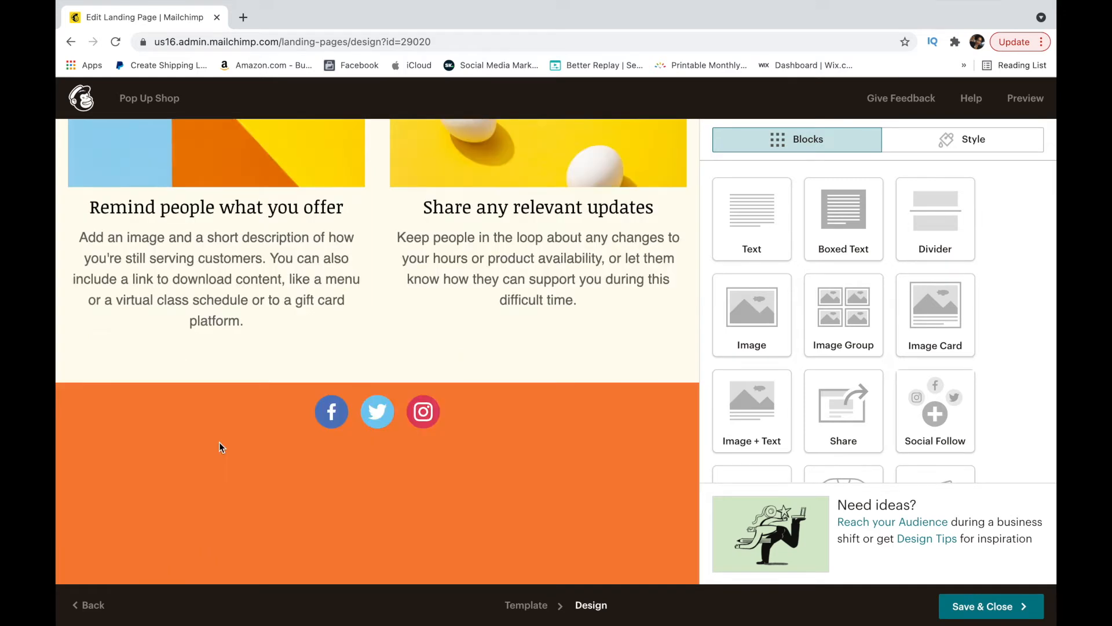
Step: Delete the "About Us" heading block above the two image cards
scroll(220, 421, "up", 10)
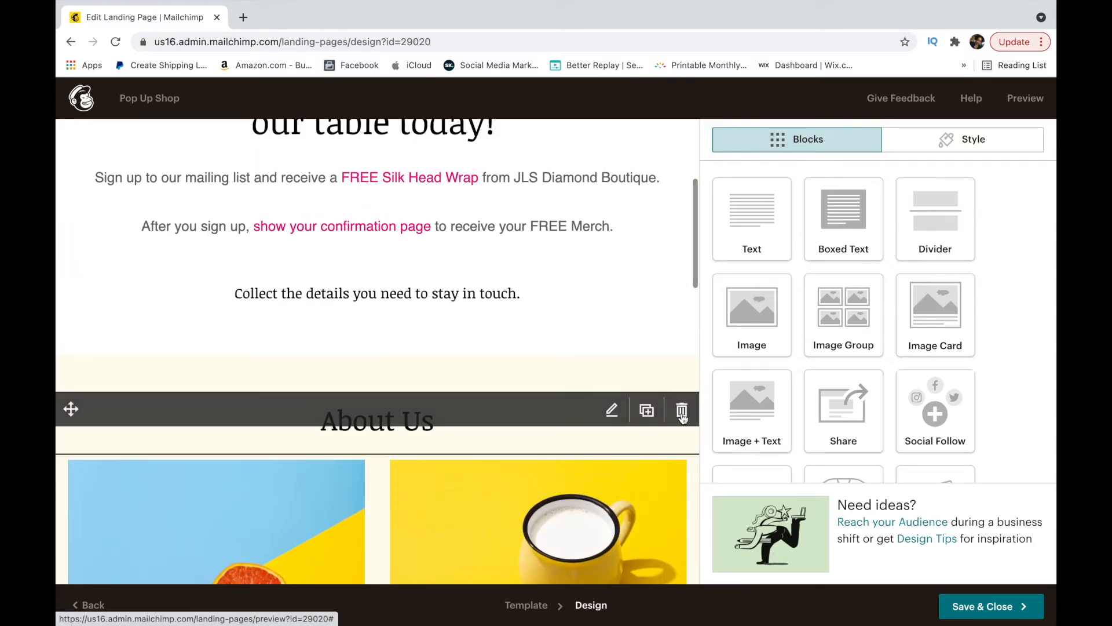
left_click(681, 410)
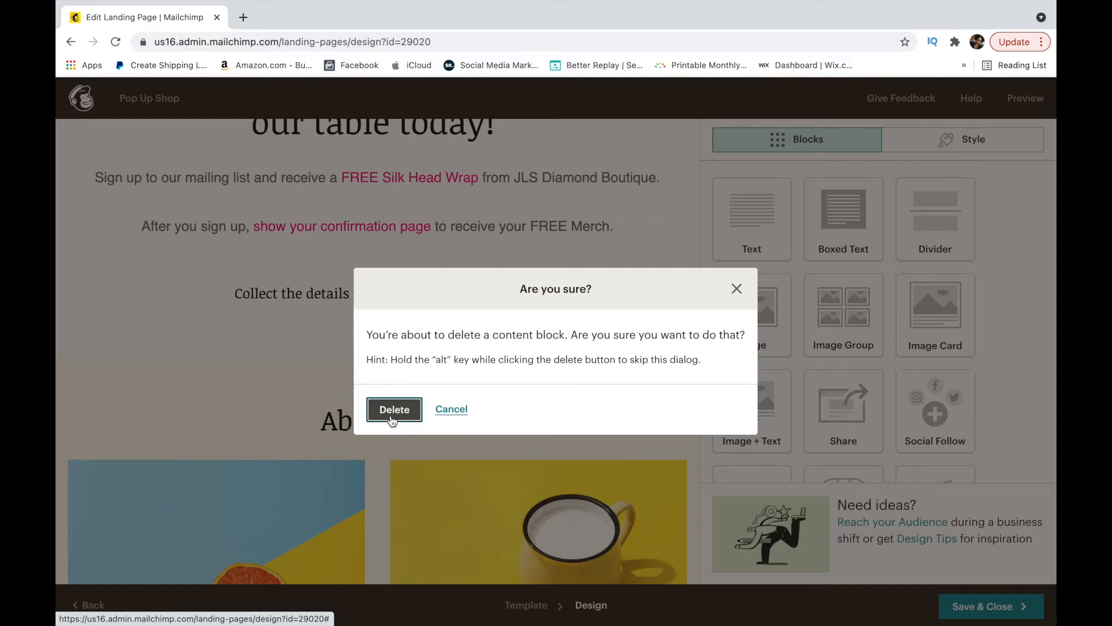
left_click(390, 413)
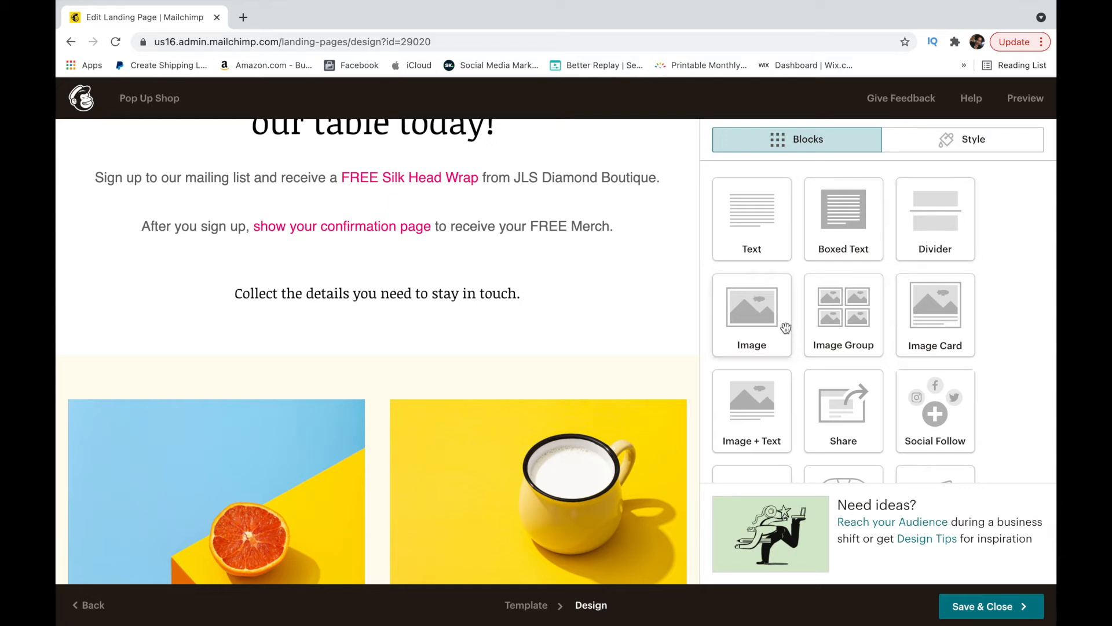
Step: Add a divider block above the "Collect the details you need to stay in touch." text and set its top border color to #222222
scroll(944, 328, "down", 2)
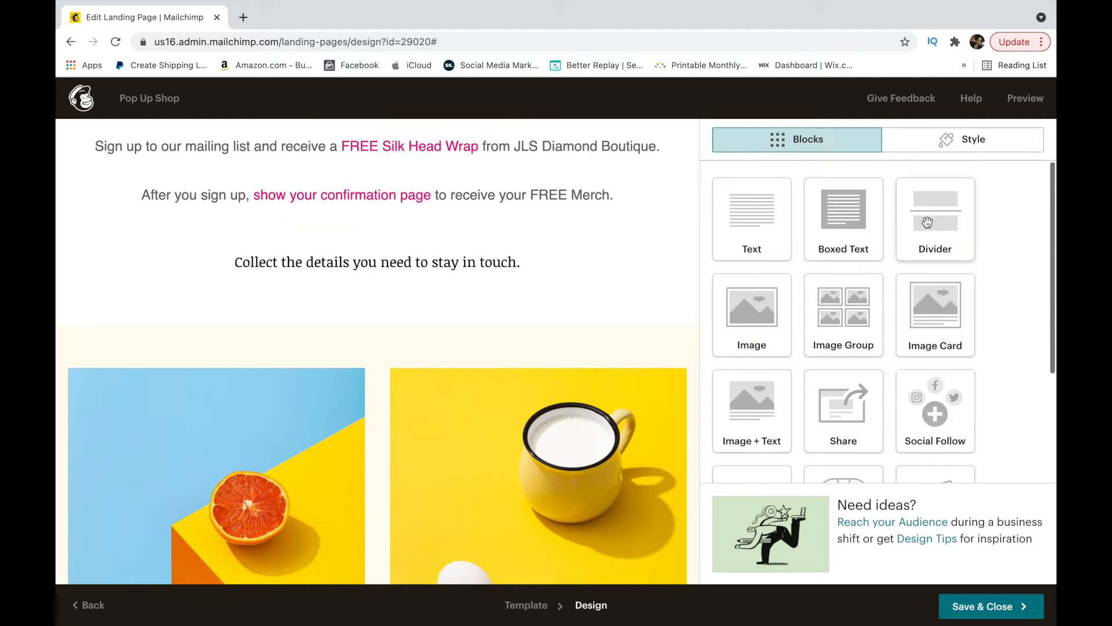
left_click_drag(932, 216, 571, 234)
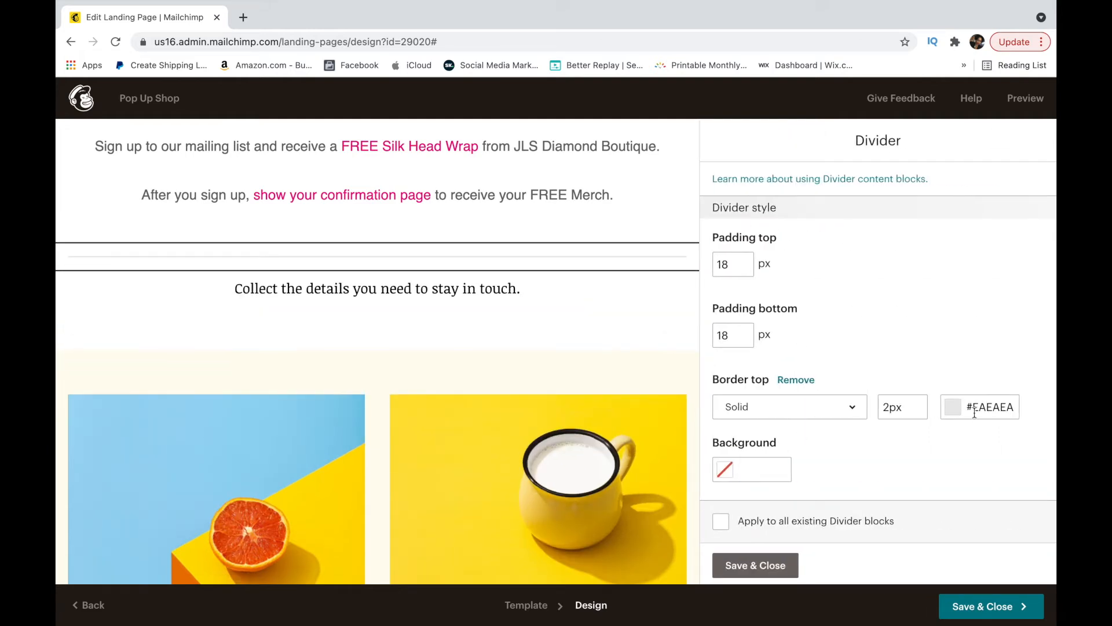
left_click(951, 409)
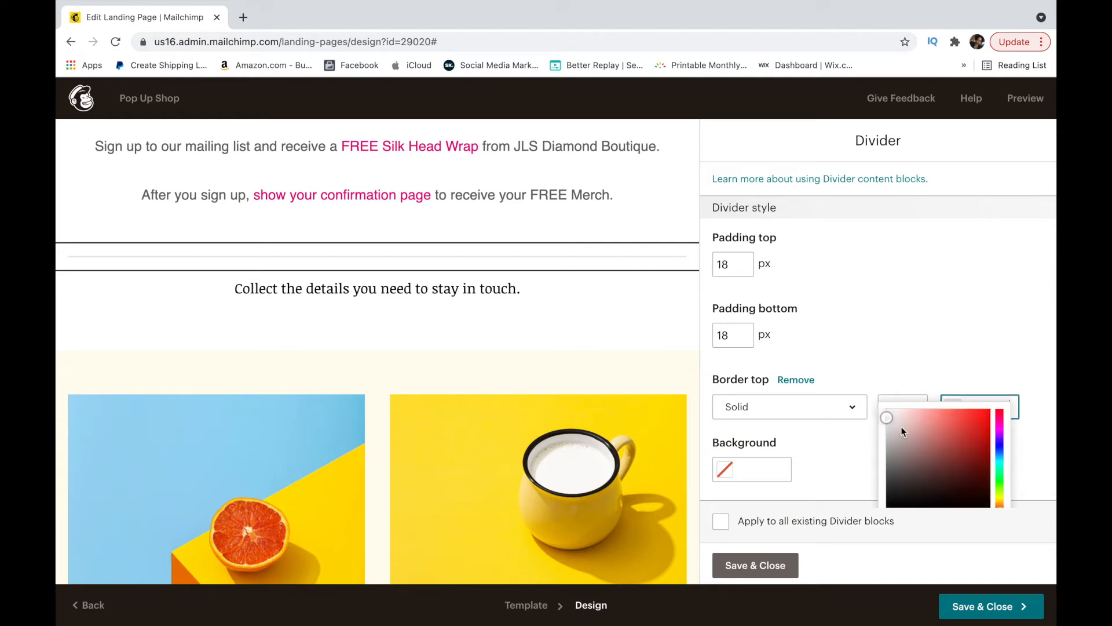
right_click(887, 420)
left_click(884, 456)
left_click_drag(887, 351, 892, 527)
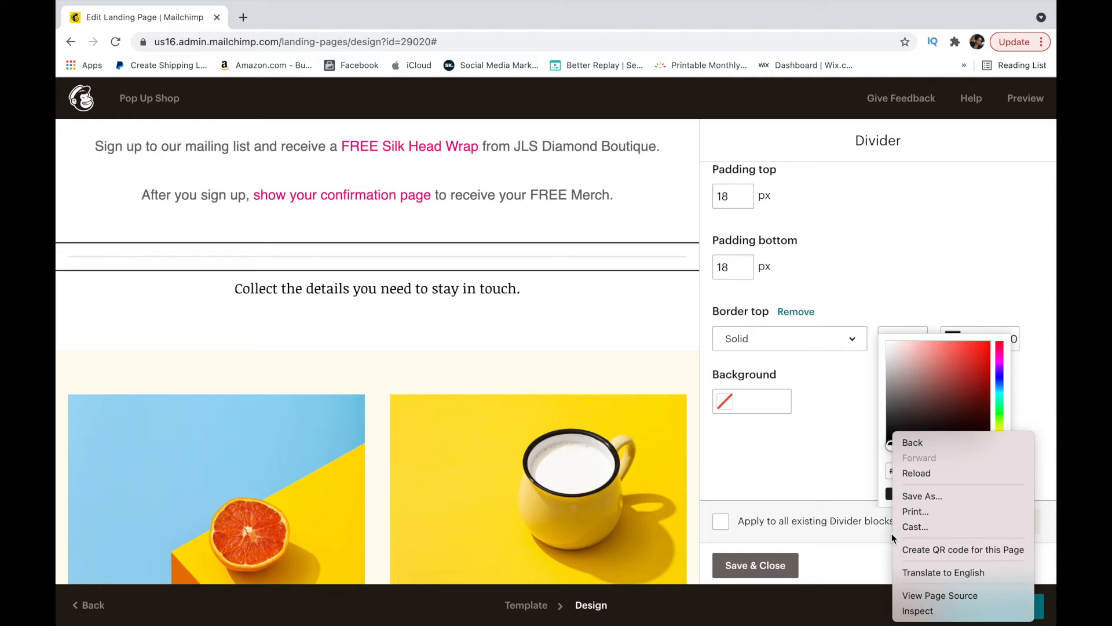
left_click(895, 493)
left_click(891, 493)
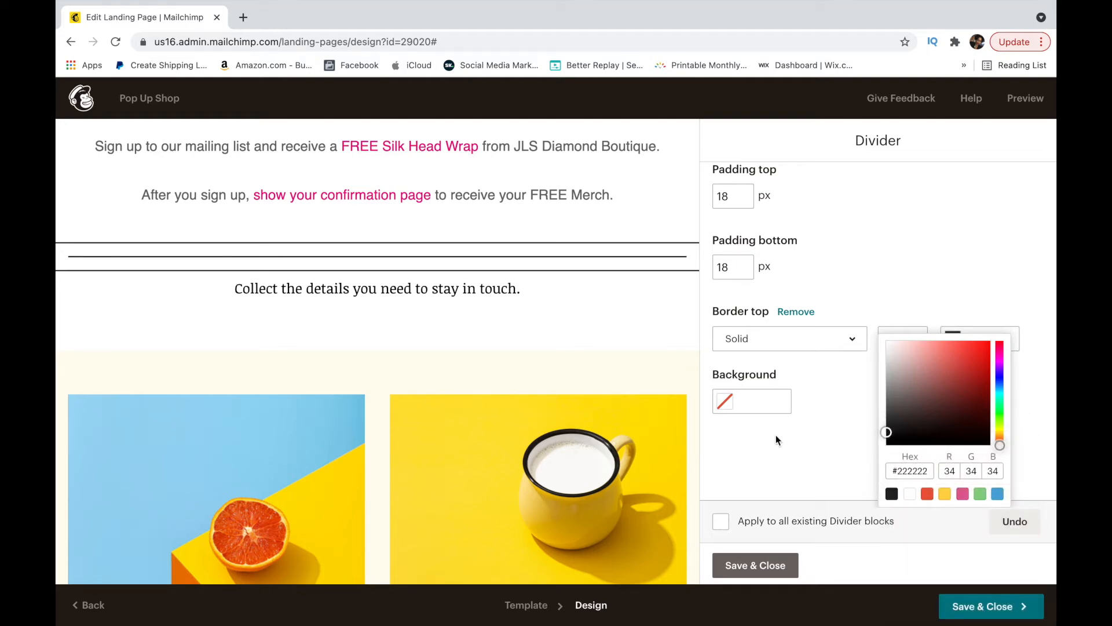
left_click(783, 460)
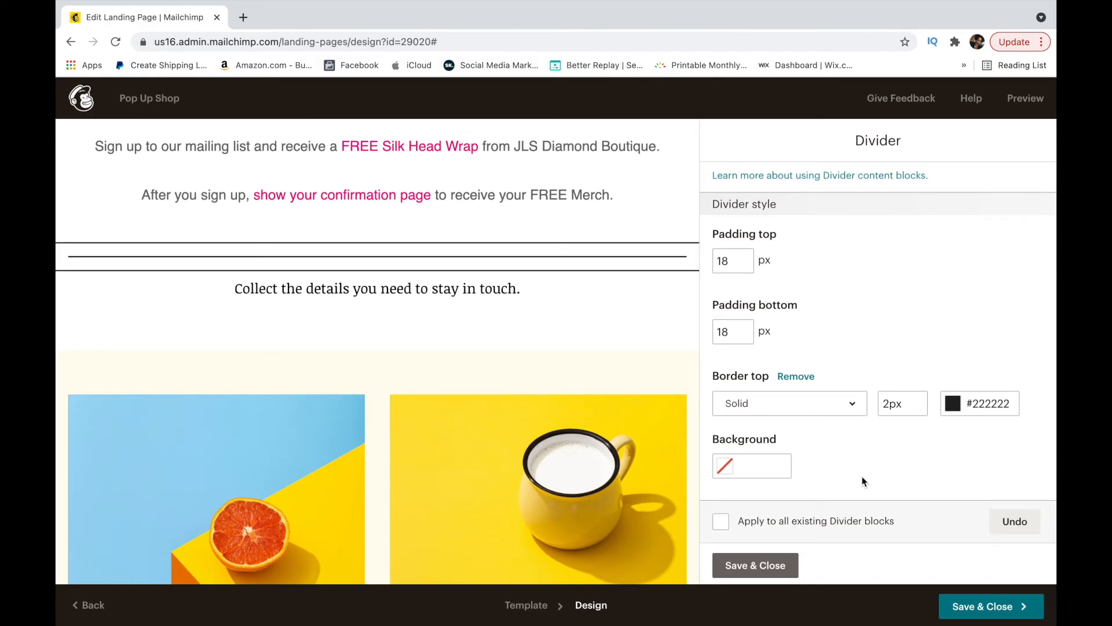
Step: Try the Dashed top border on the divider, settle on the Groove style, and save and close the block
left_click(849, 408)
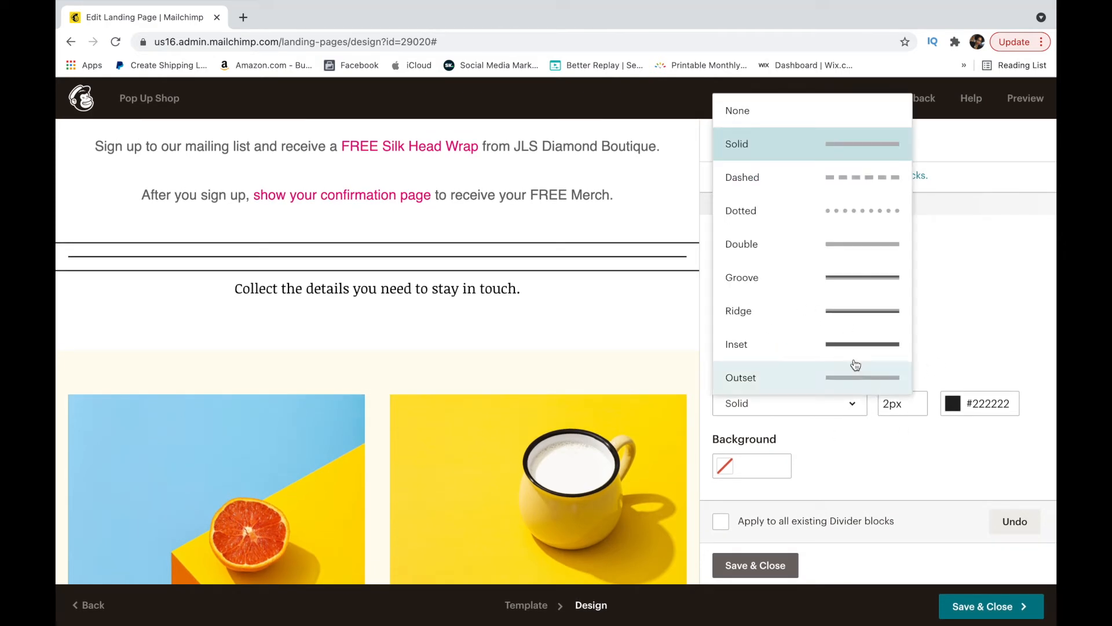
left_click(867, 184)
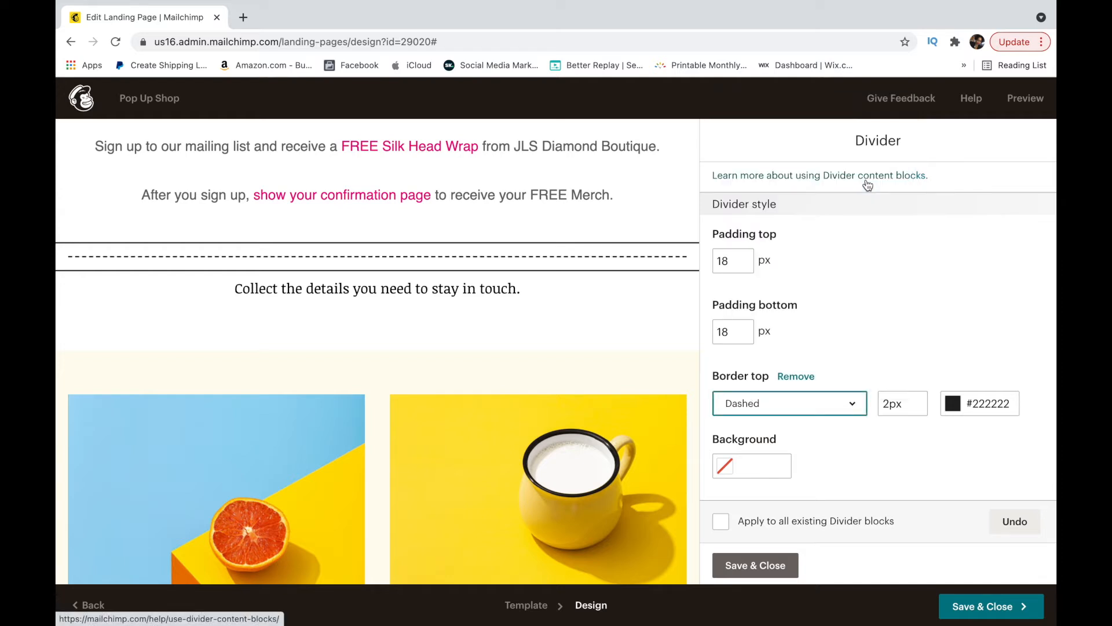
left_click(844, 406)
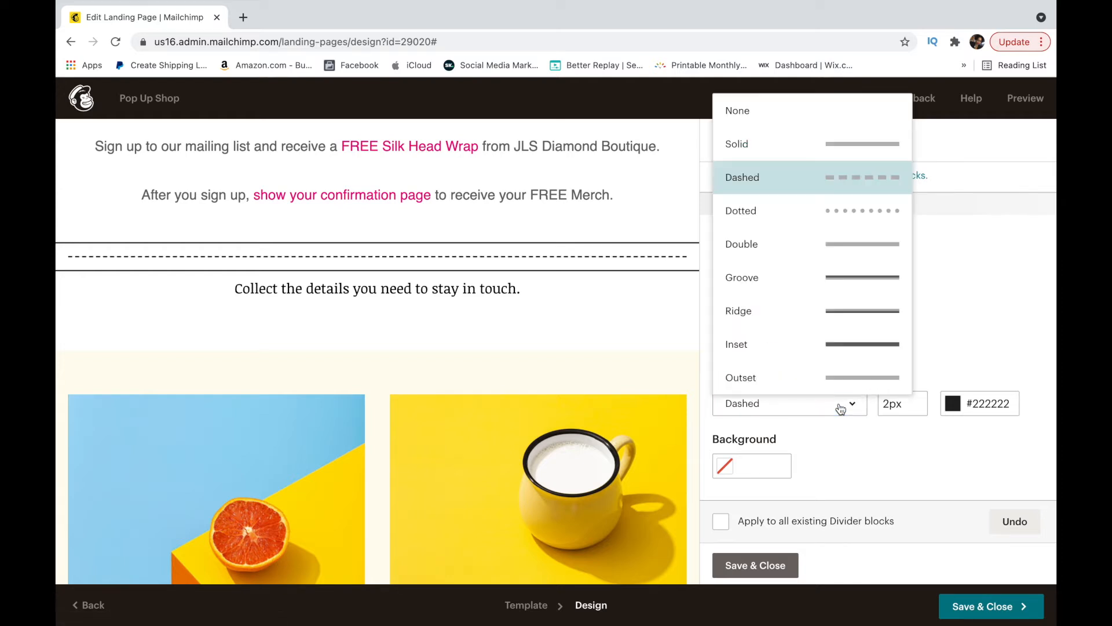
left_click(860, 284)
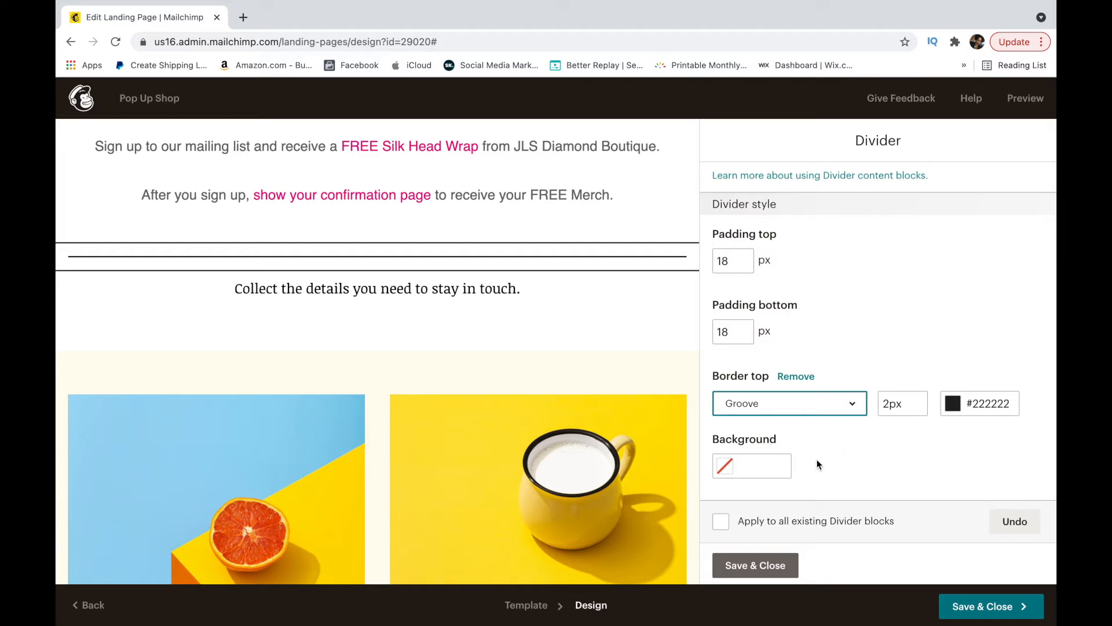
left_click(771, 564)
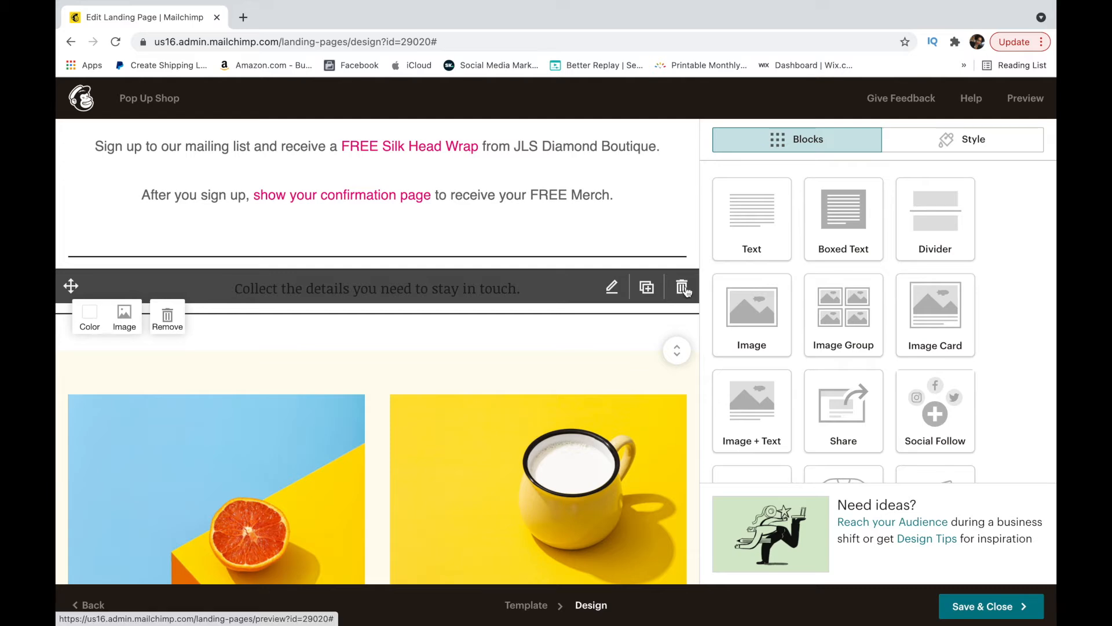
Step: Delete the "Collect the details you need to stay in touch." text block below the divider
left_click(682, 287)
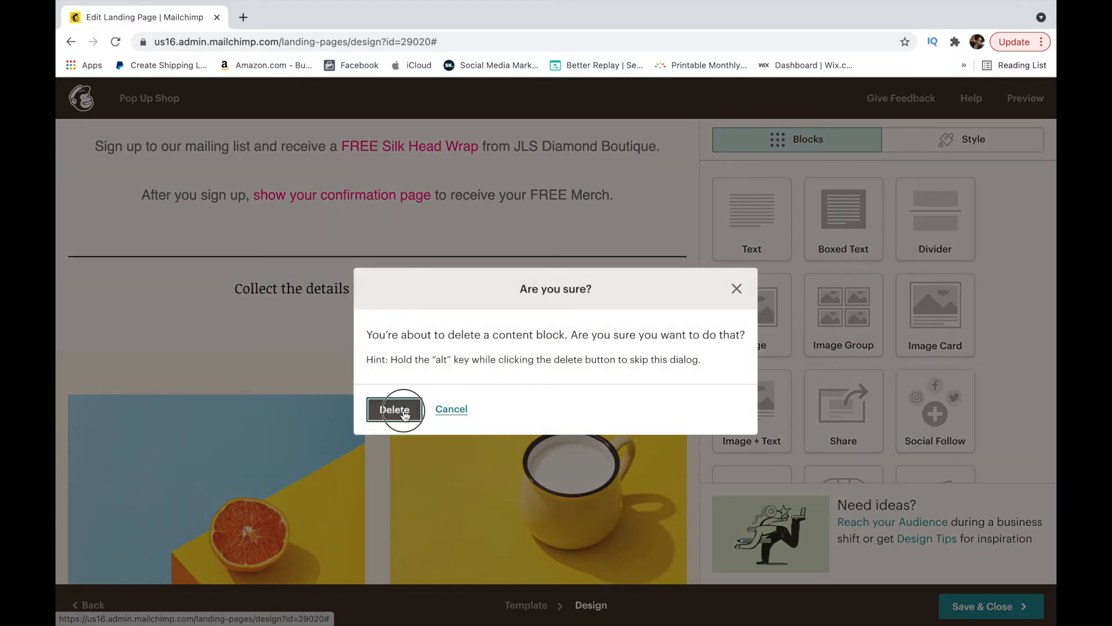
left_click(399, 410)
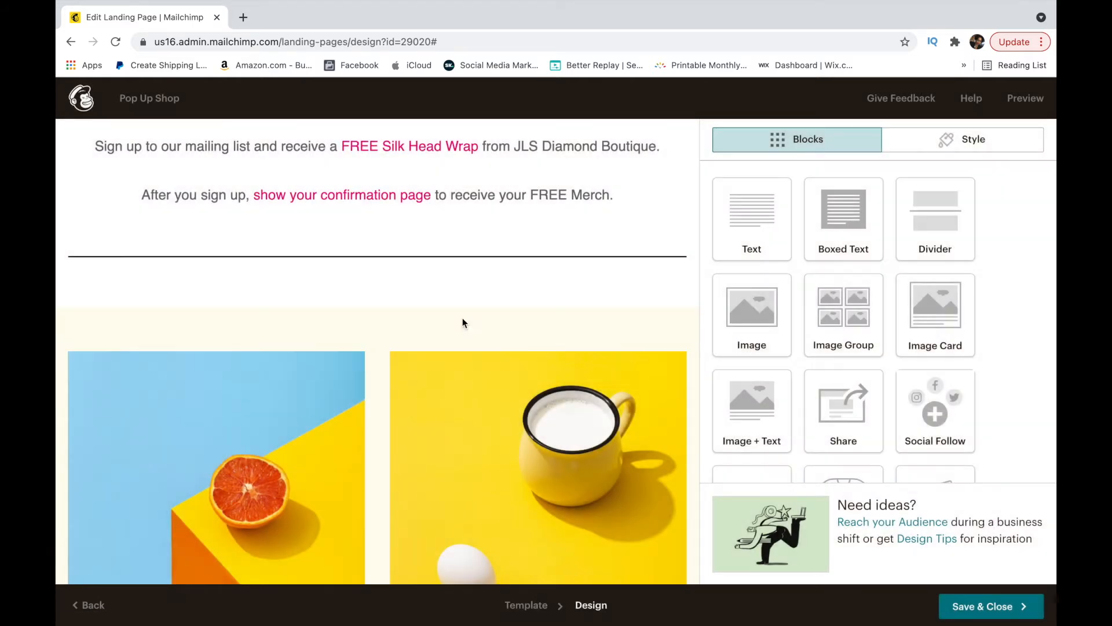
Step: Set the background color of the section holding the image cards and the sign-up form to #f70080
scroll(367, 471, "down", 8)
scroll(369, 476, "down", 2)
scroll(369, 476, "up", 2)
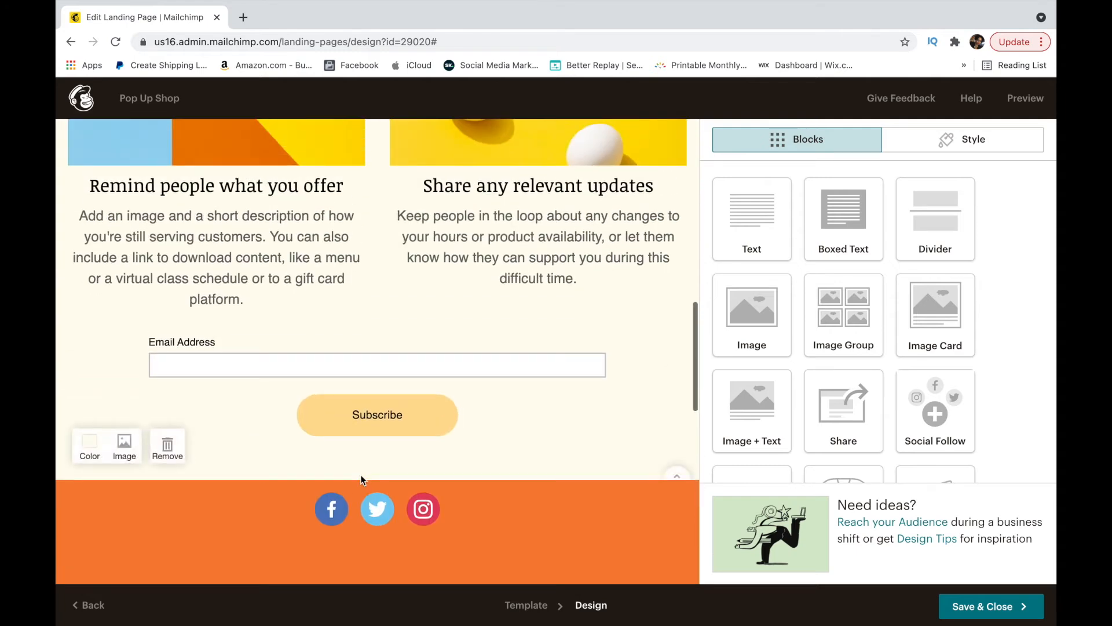
left_click(95, 450)
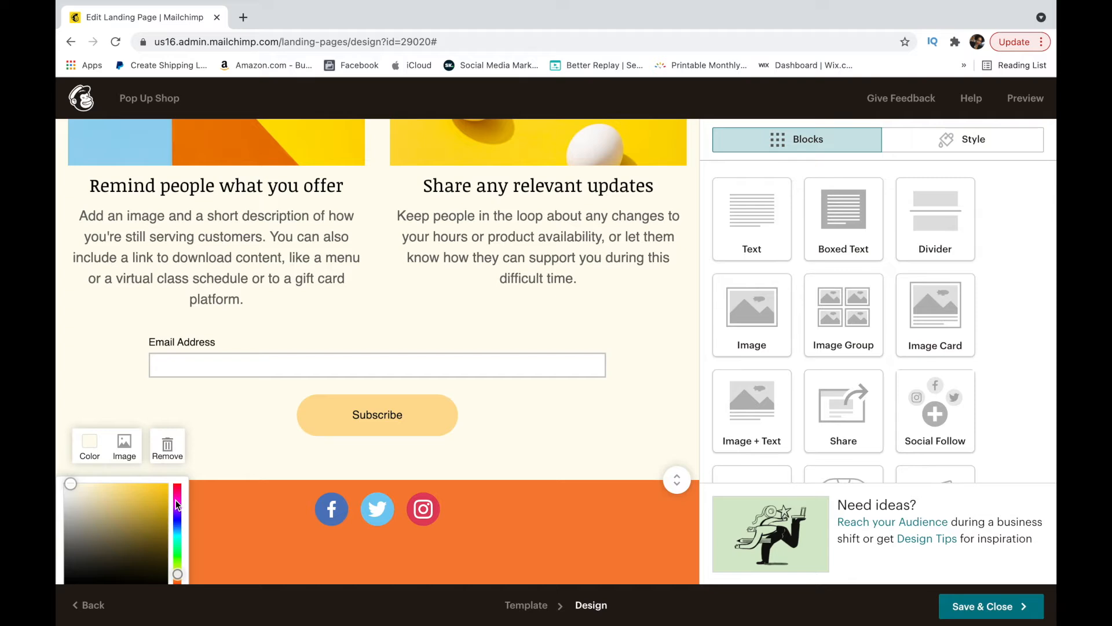
scroll(177, 504, "down", 2)
left_click(102, 494)
key("BackSpace")
key("BackSpace")
key("BackSpace")
key("BackSpace")
key("BackSpace")
key("BackSpace")
type("f")
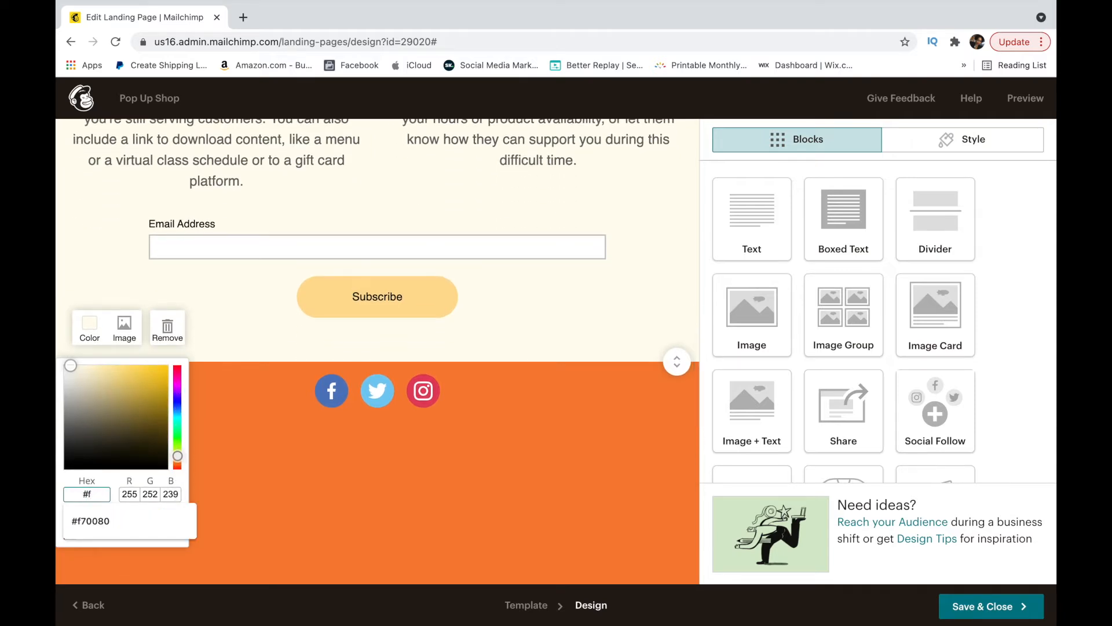
left_click(95, 521)
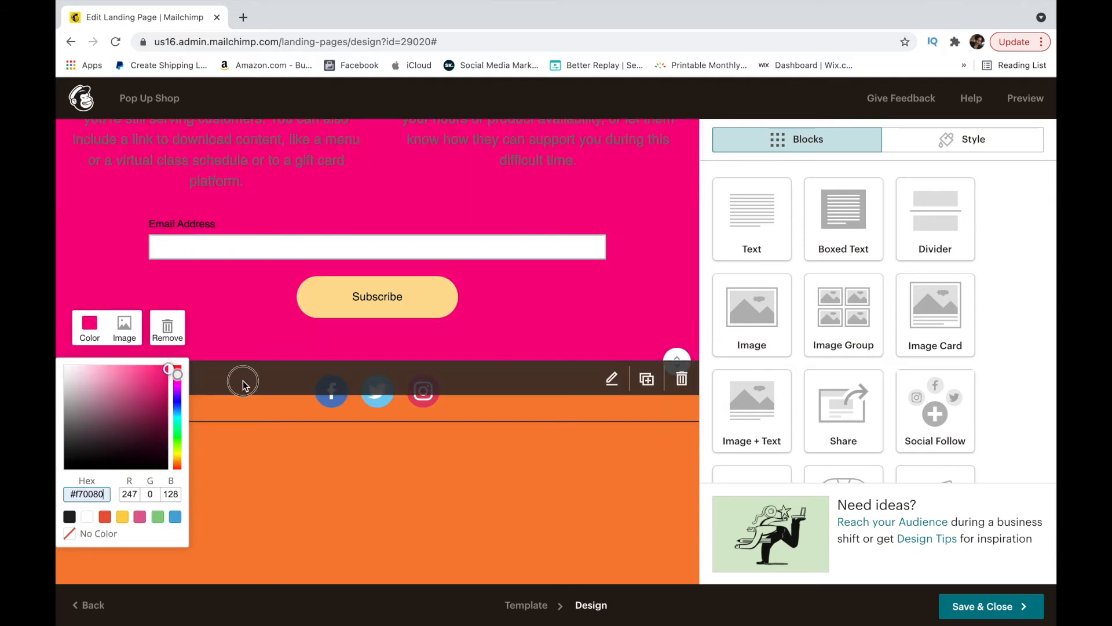
left_click(242, 381)
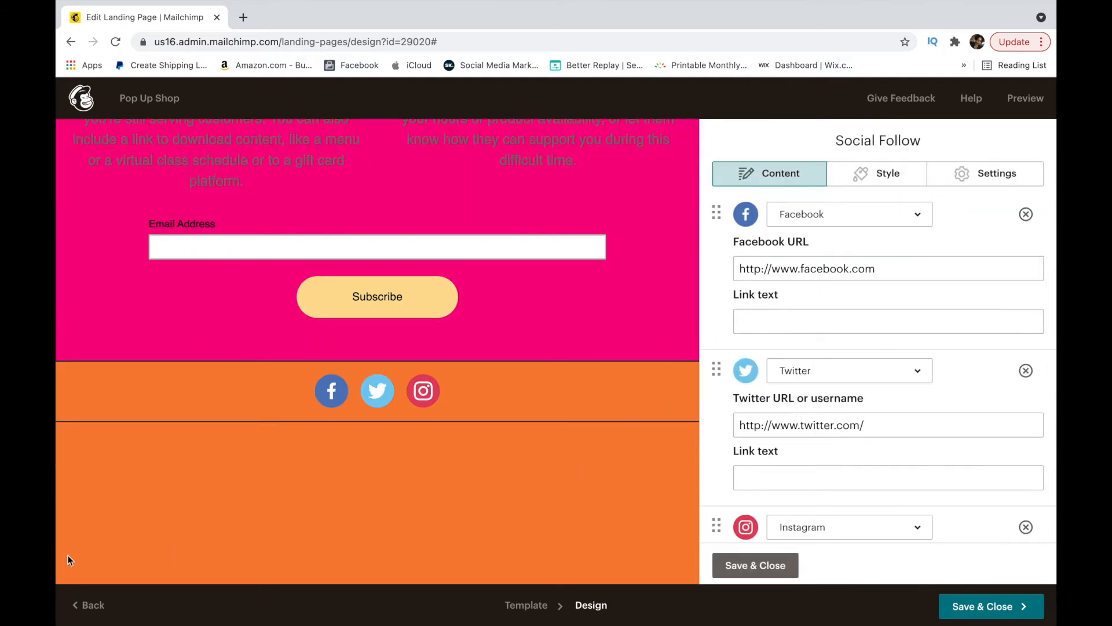
Step: Set the orange background behind the social icons and the rest of the page bottom to black, #000000
scroll(64, 557, "down", 10)
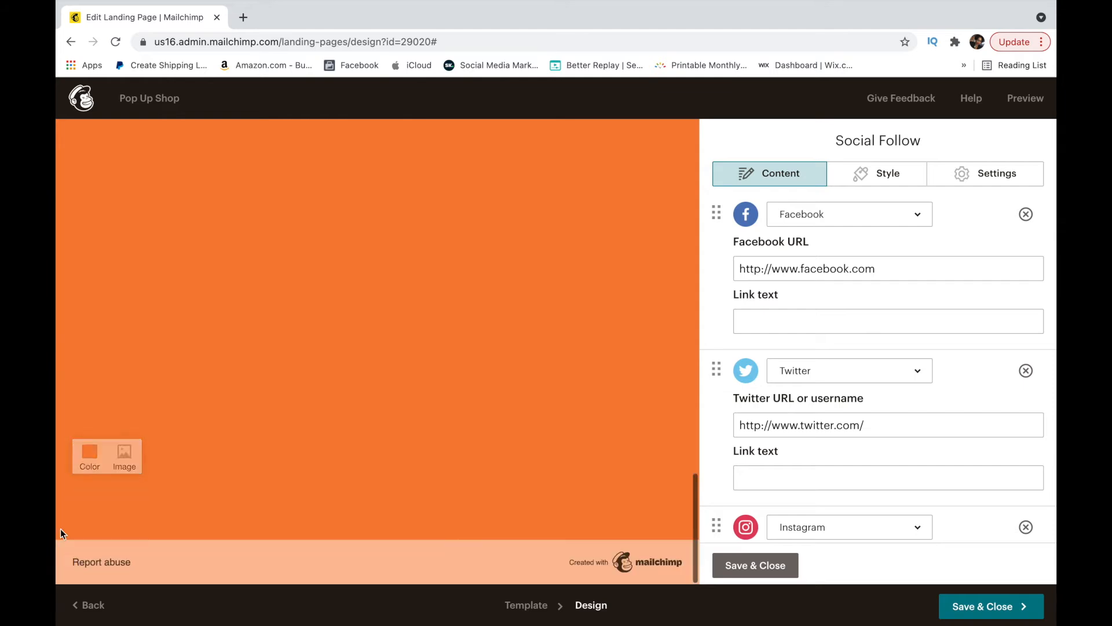
left_click(89, 453)
left_click(70, 397)
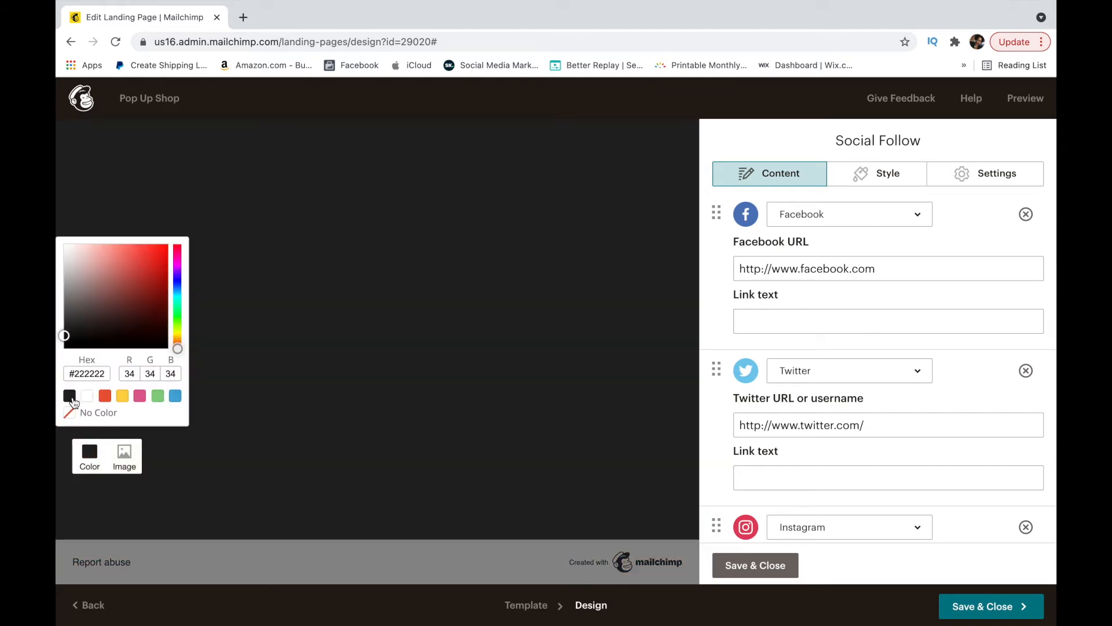
right_click(64, 336)
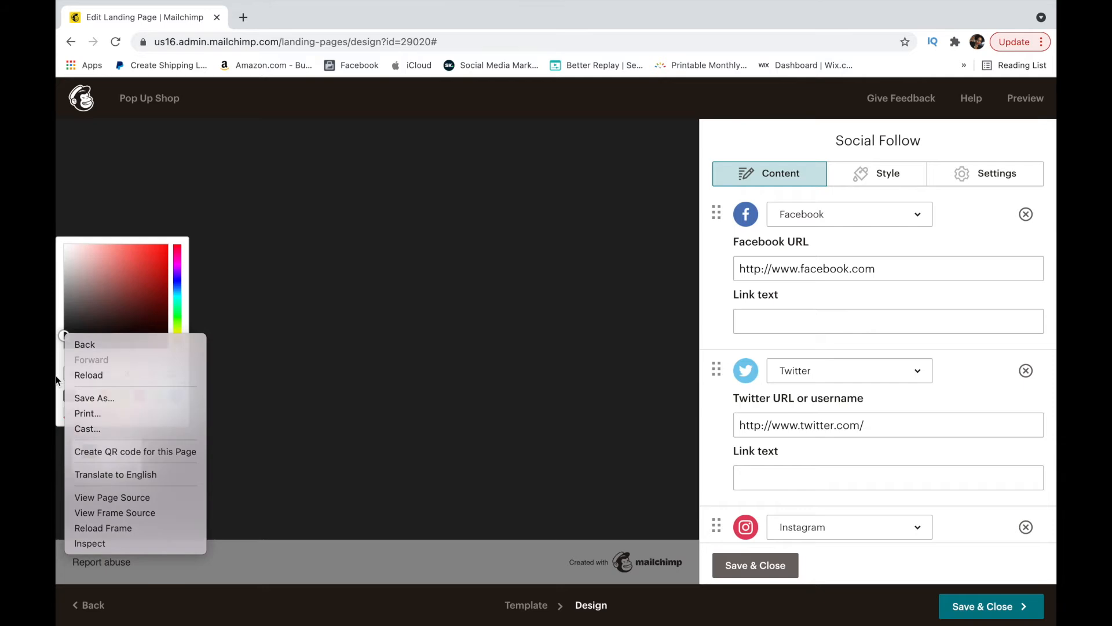
left_click(56, 377)
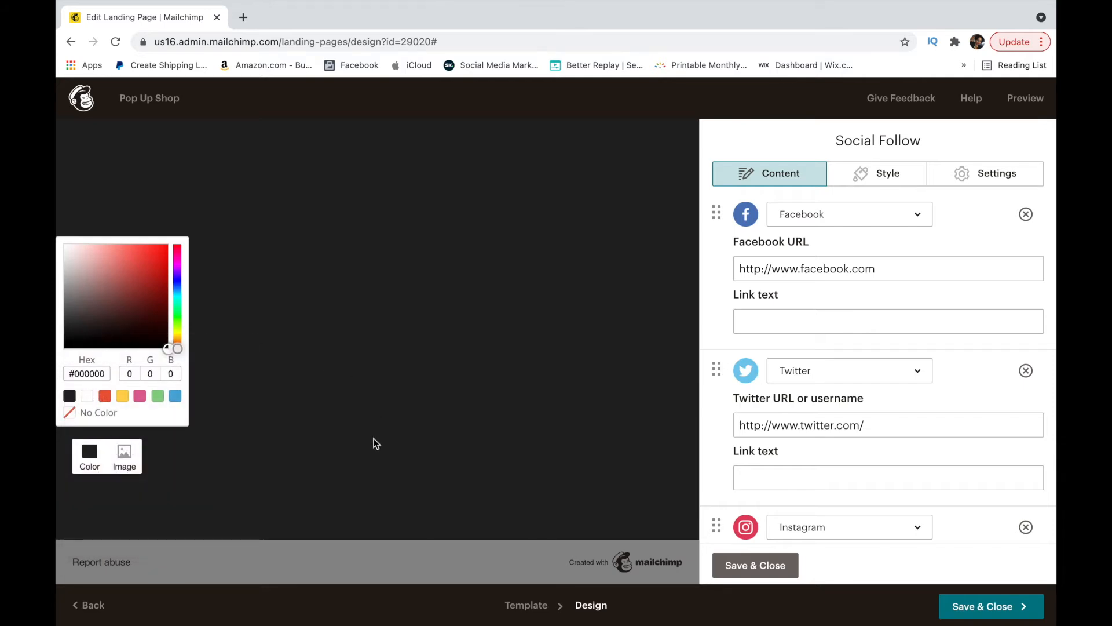
mouse_move(56, 329)
left_mouse_down()
mouse_move(65, 363)
mouse_move(67, 347)
left_mouse_up()
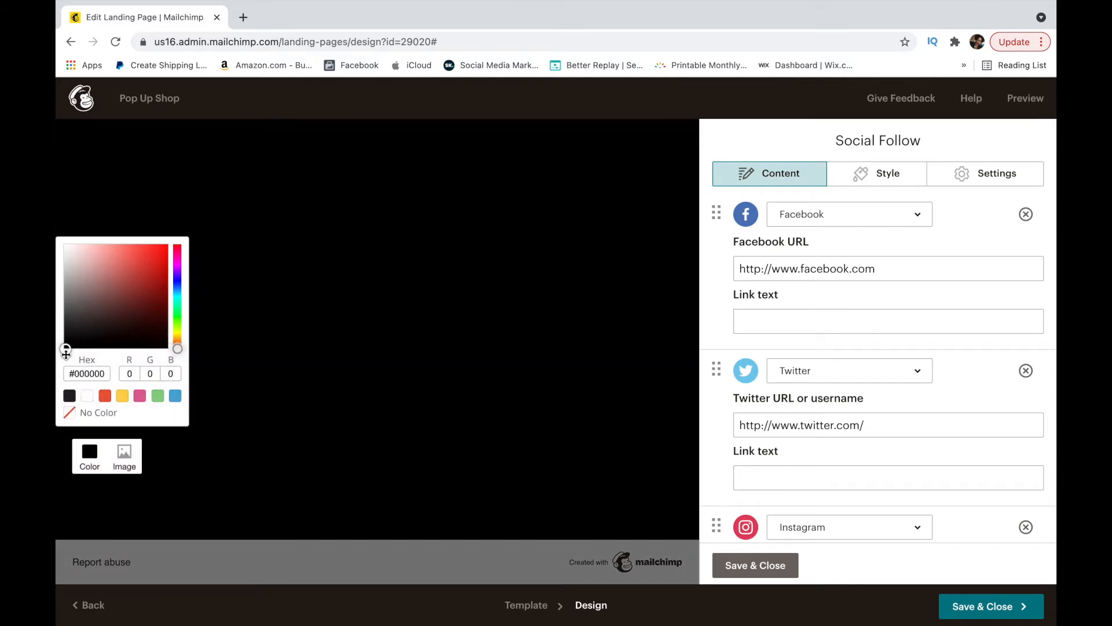
left_click(448, 472)
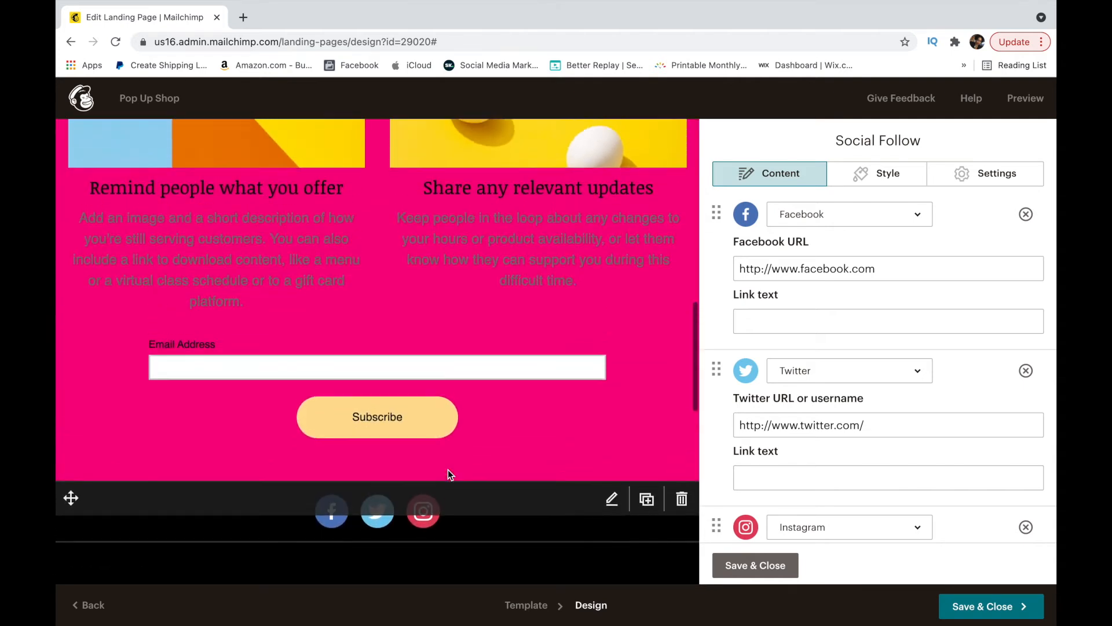
Step: Delete the head wrap image block above the sign-up form in the pink section
scroll(448, 469, "up", 5)
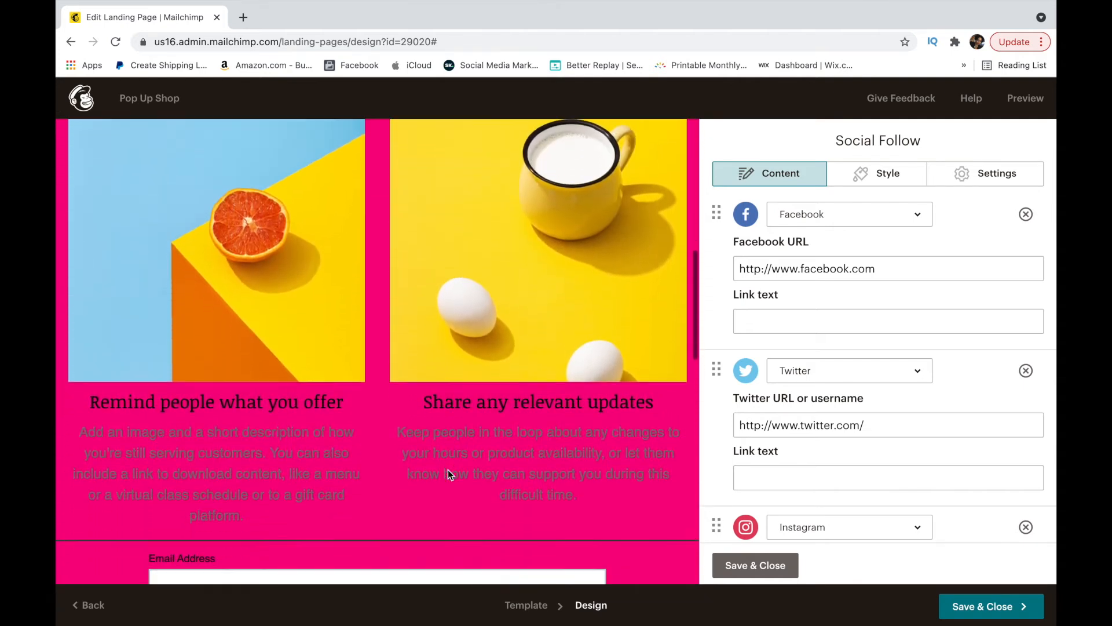
scroll(447, 473, "down", 4)
scroll(447, 474, "up", 9)
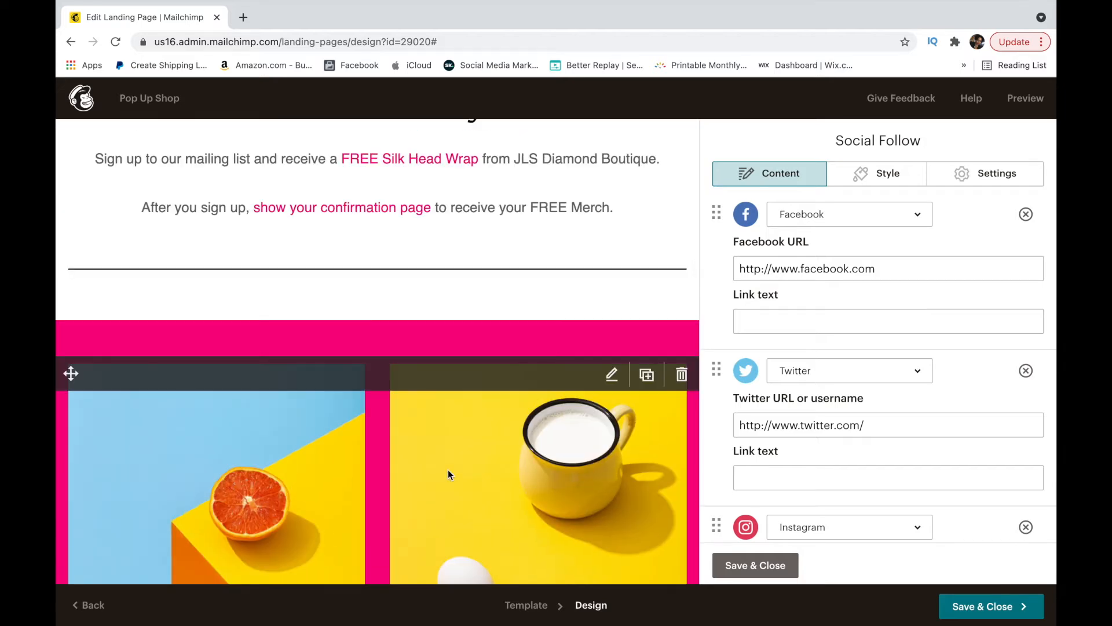
scroll(448, 469, "down", 1)
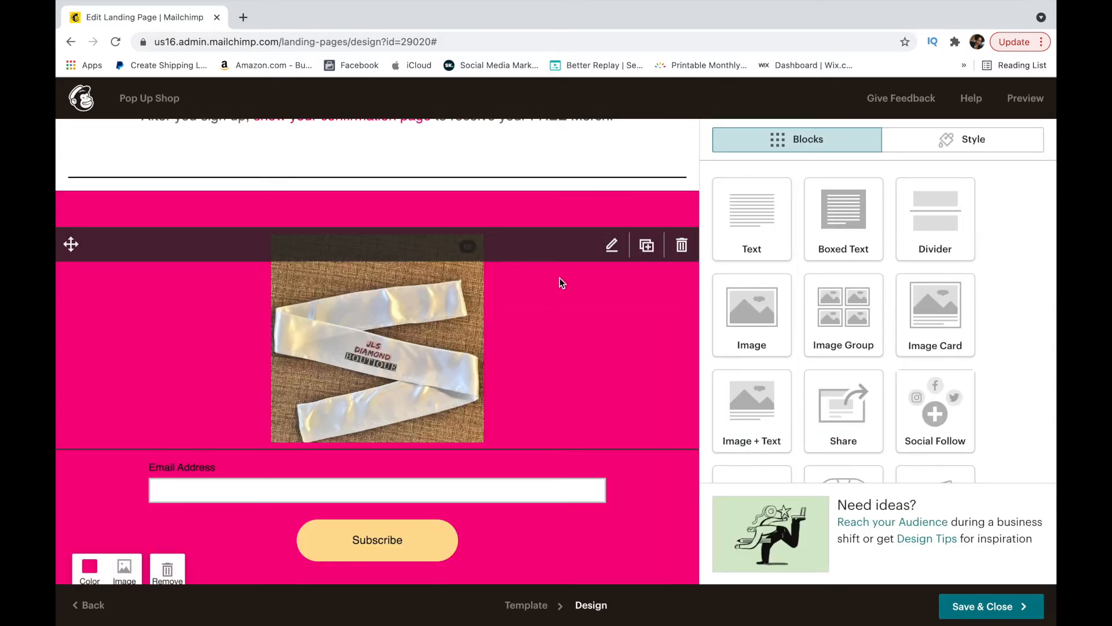
left_click(682, 246)
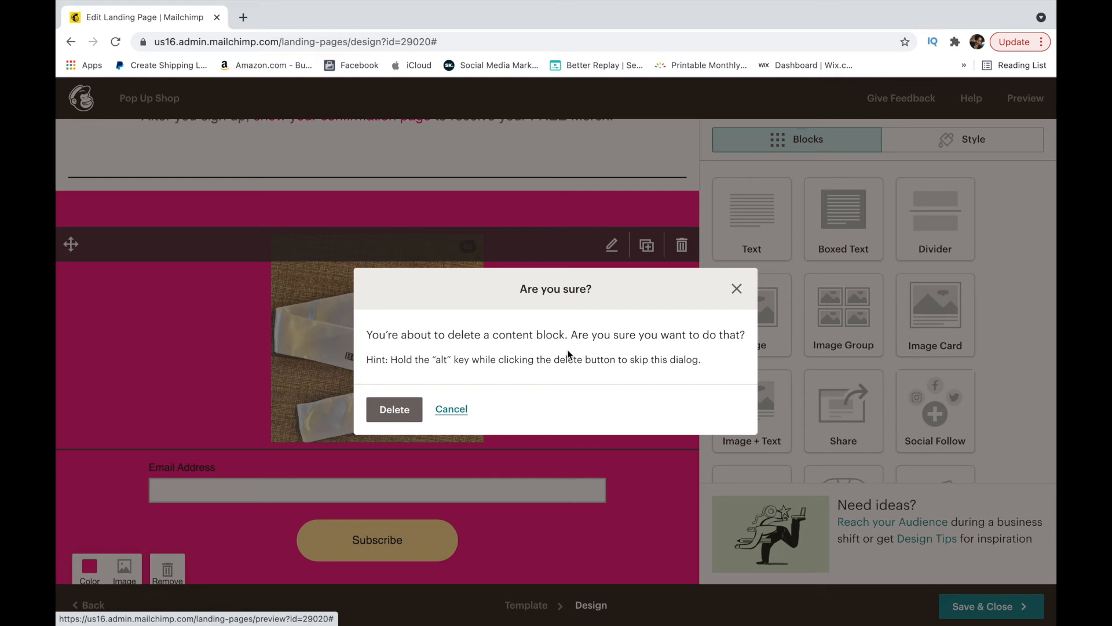
left_click(400, 413)
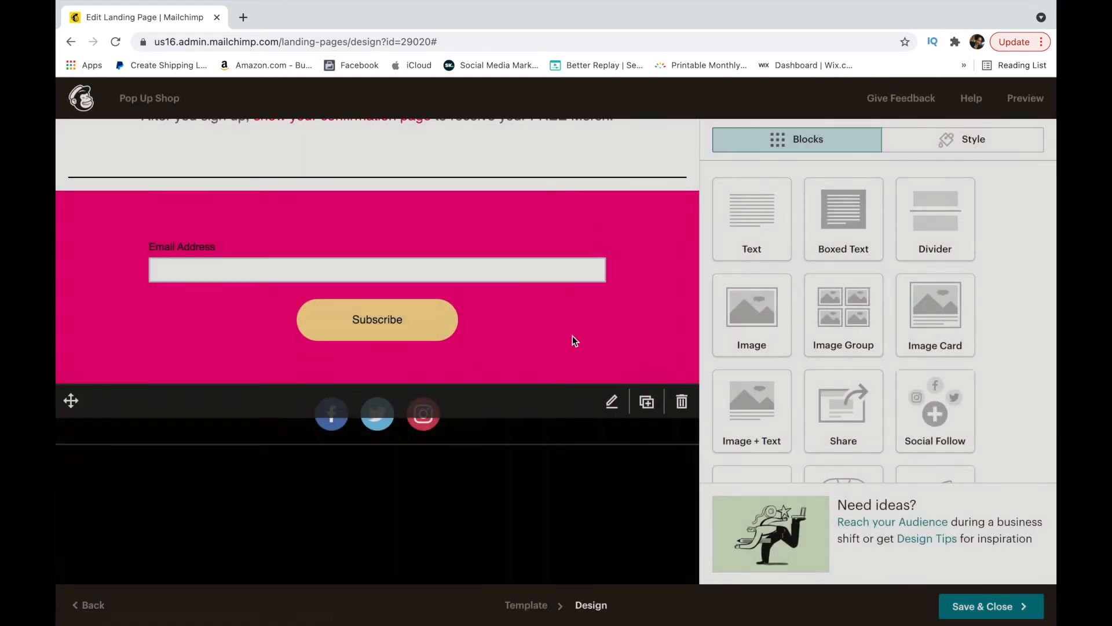
Step: Add an image group above the sign-up form and fill it with the head wrap photos IMG_2166.jpg and IMG_2167.jpg
left_click_drag(861, 314, 497, 236)
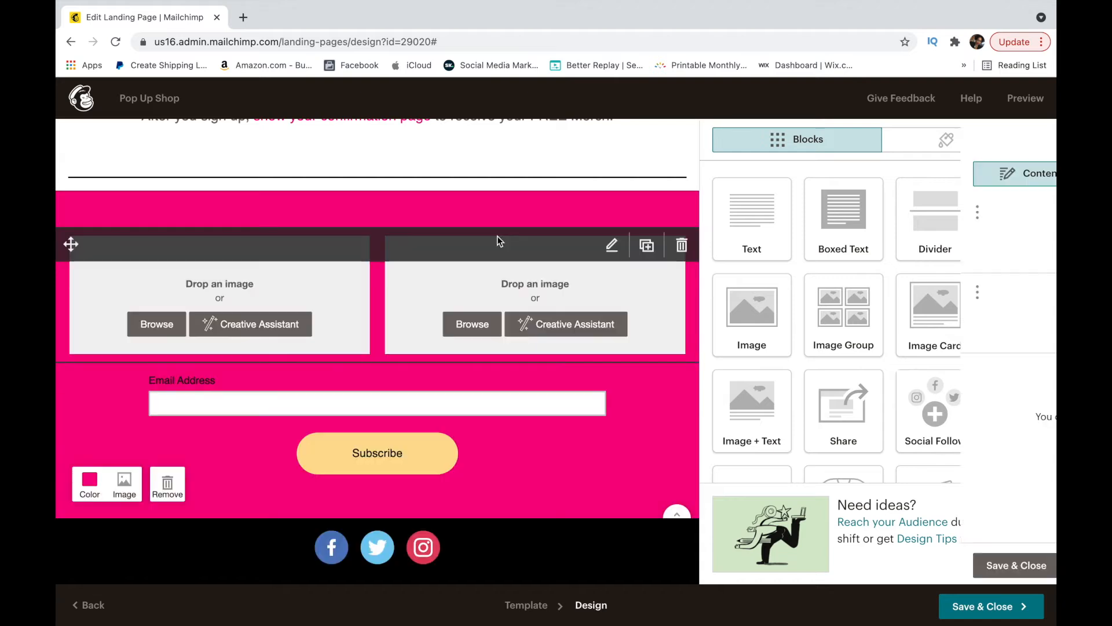
left_click(881, 218)
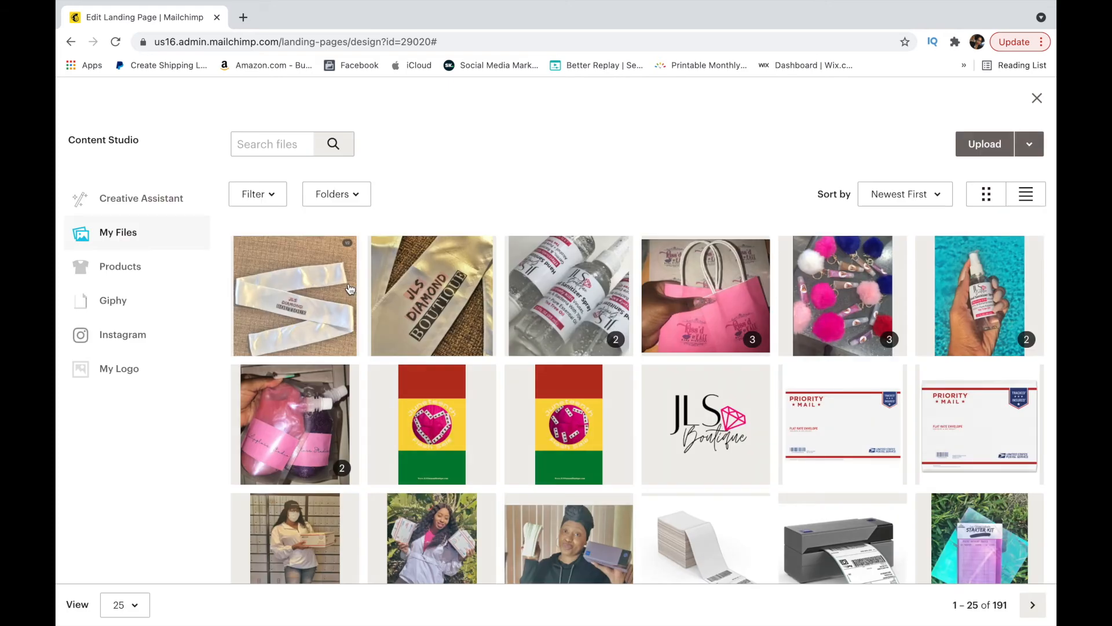
left_click(334, 291)
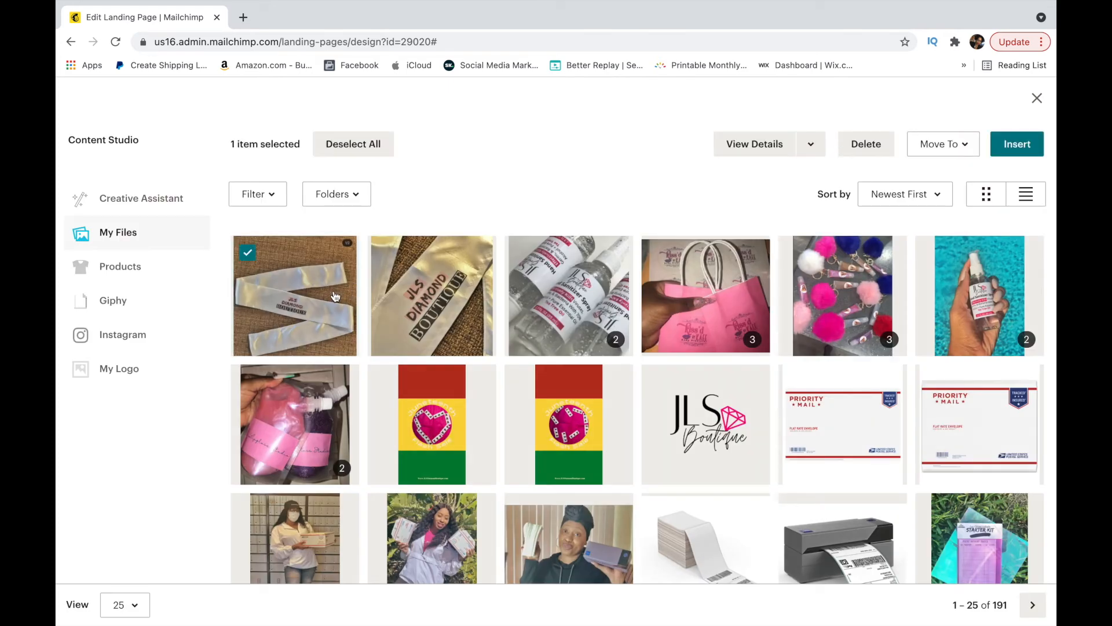
left_click(1030, 156)
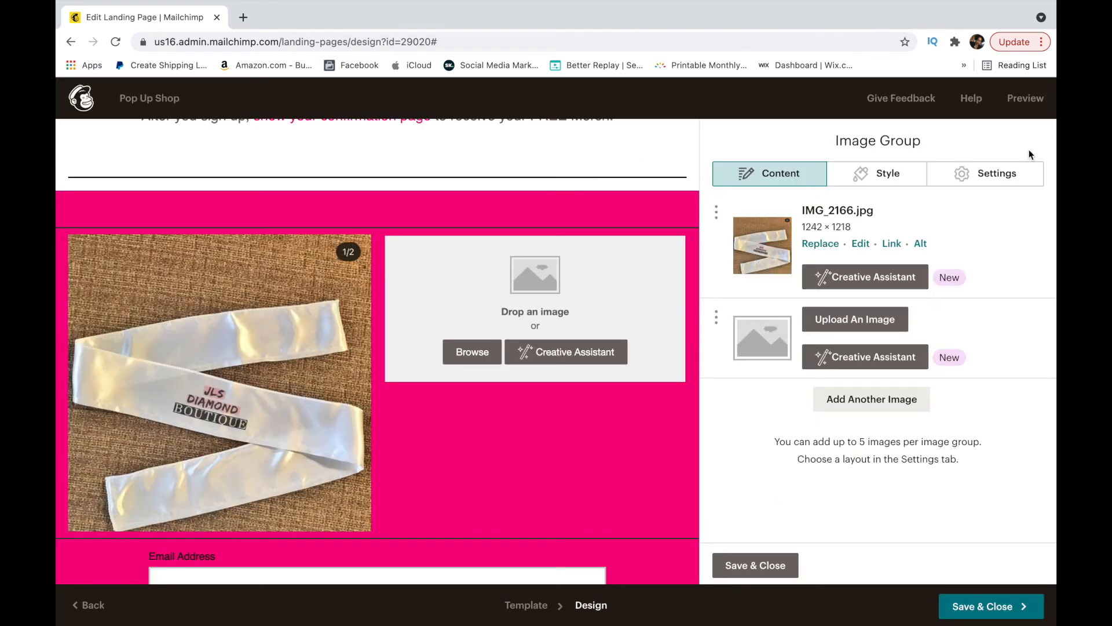
left_click(844, 332)
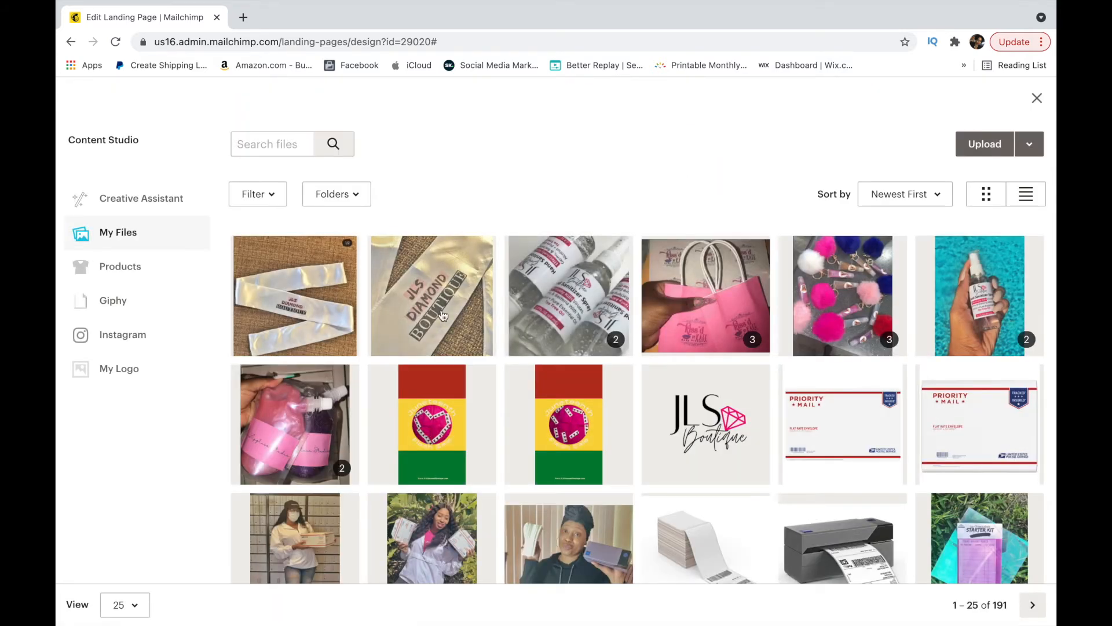
left_click(445, 313)
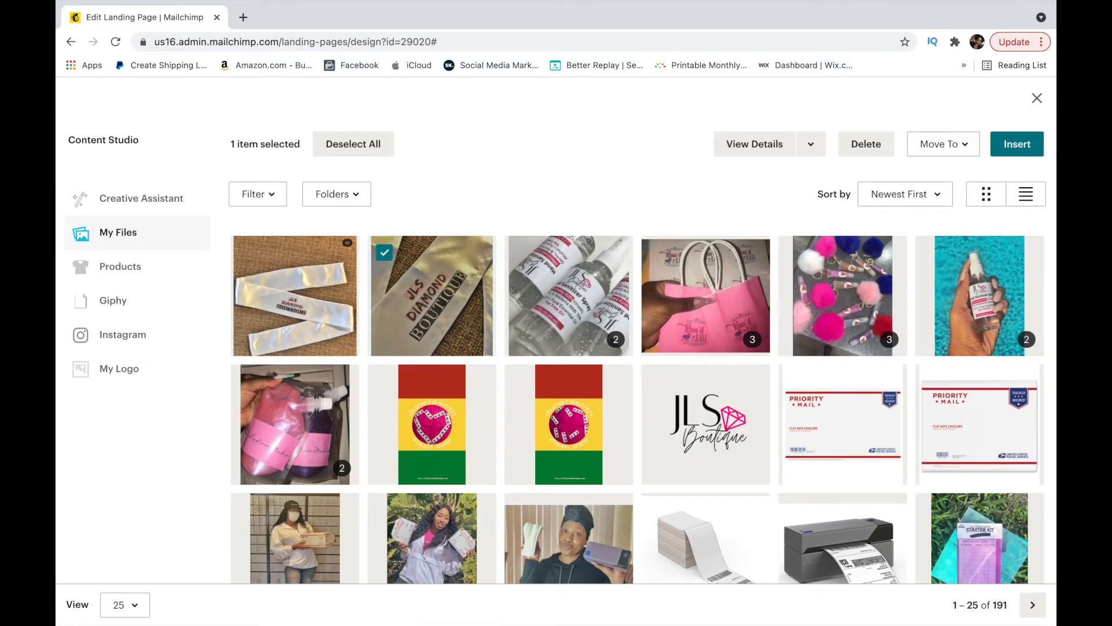
left_click(1007, 143)
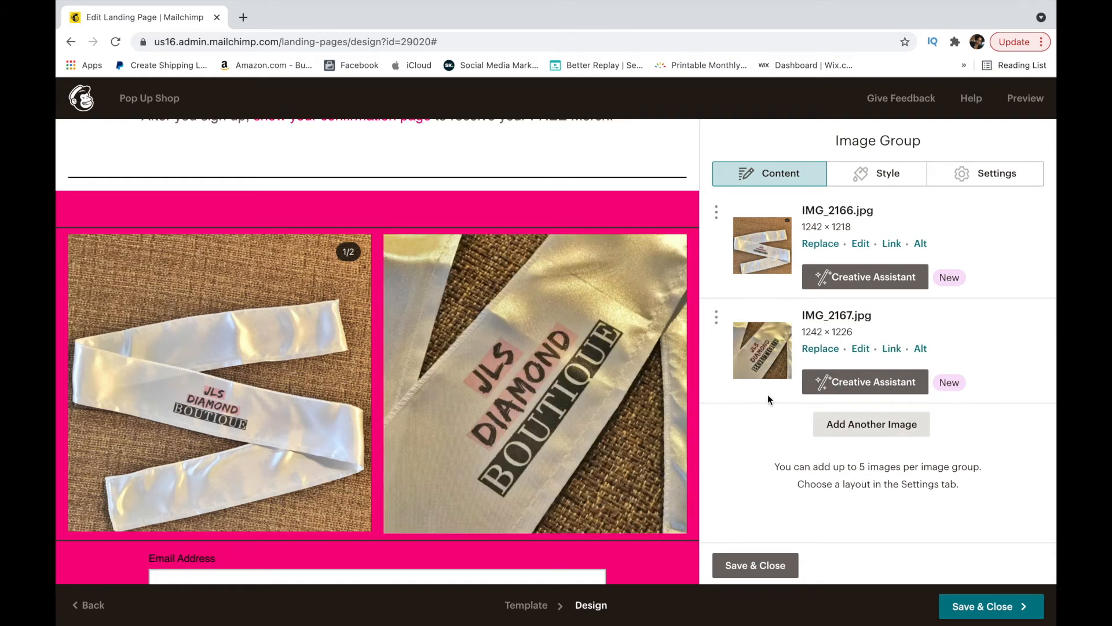
Step: Delete the empty content block between the sign-up text and the divider line
scroll(662, 331, "up", 2)
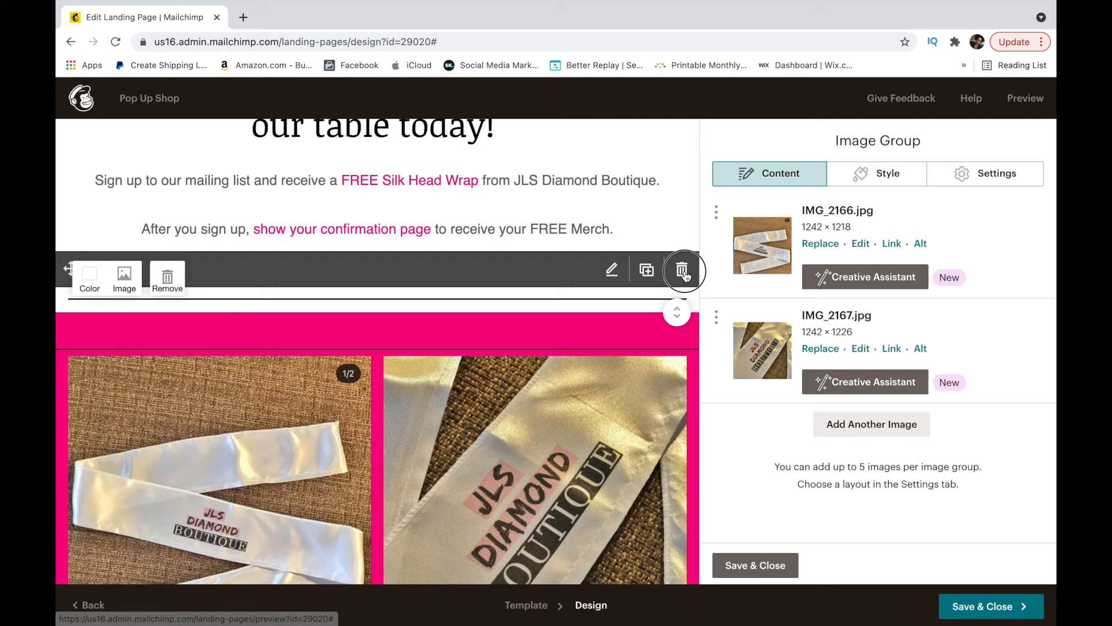
left_click(682, 269)
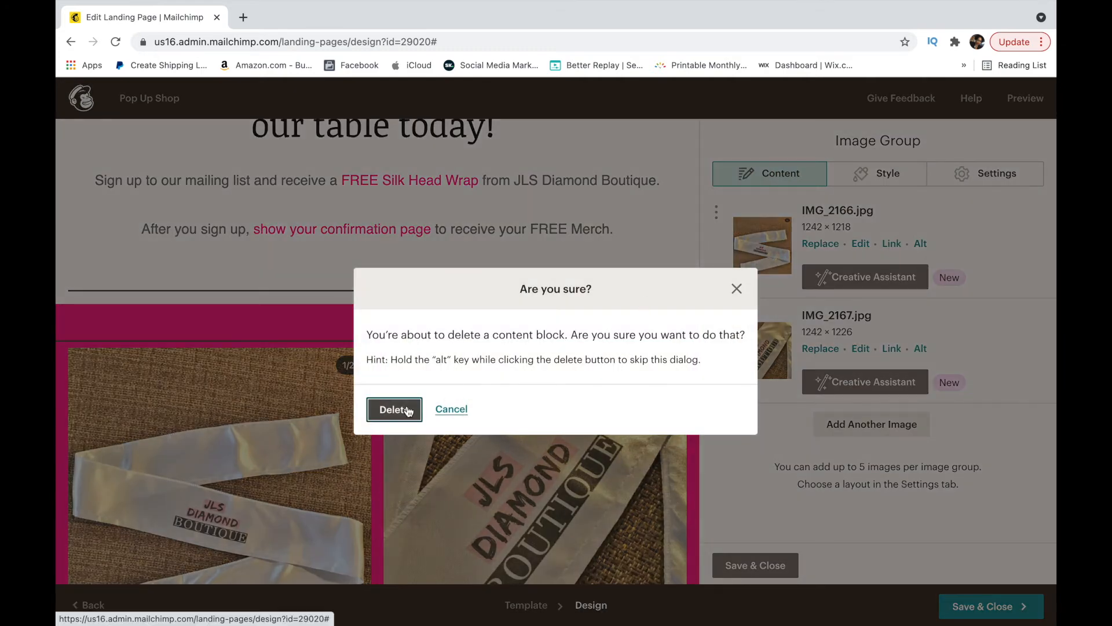
left_click(407, 408)
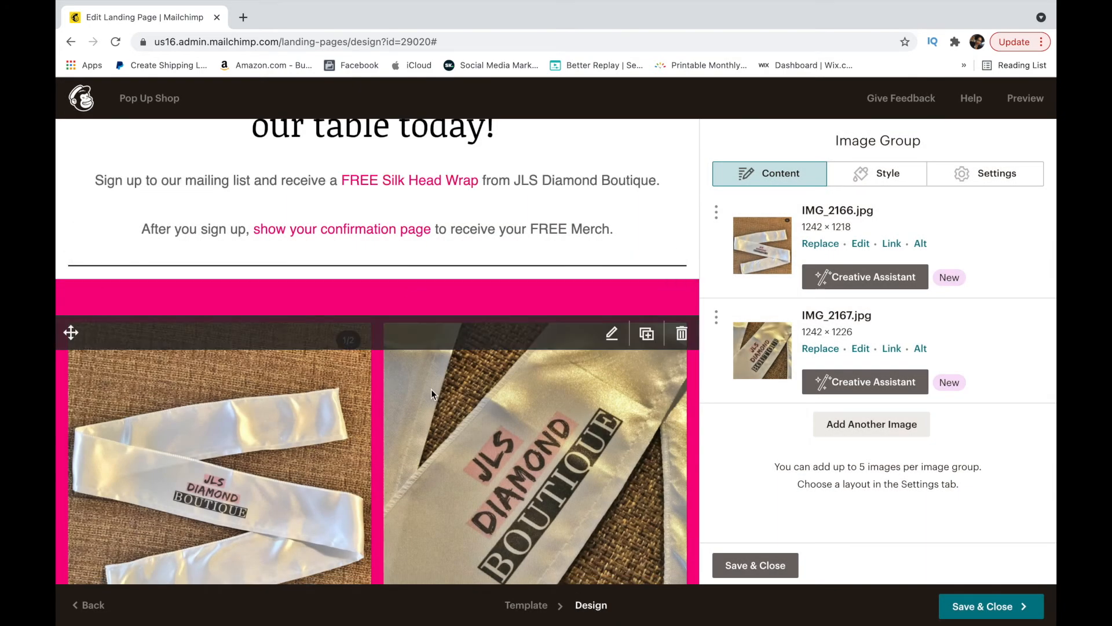
Step: Add the Name field to the sign-up form and make it required
scroll(430, 389, "down", 1)
scroll(431, 388, "down", 5)
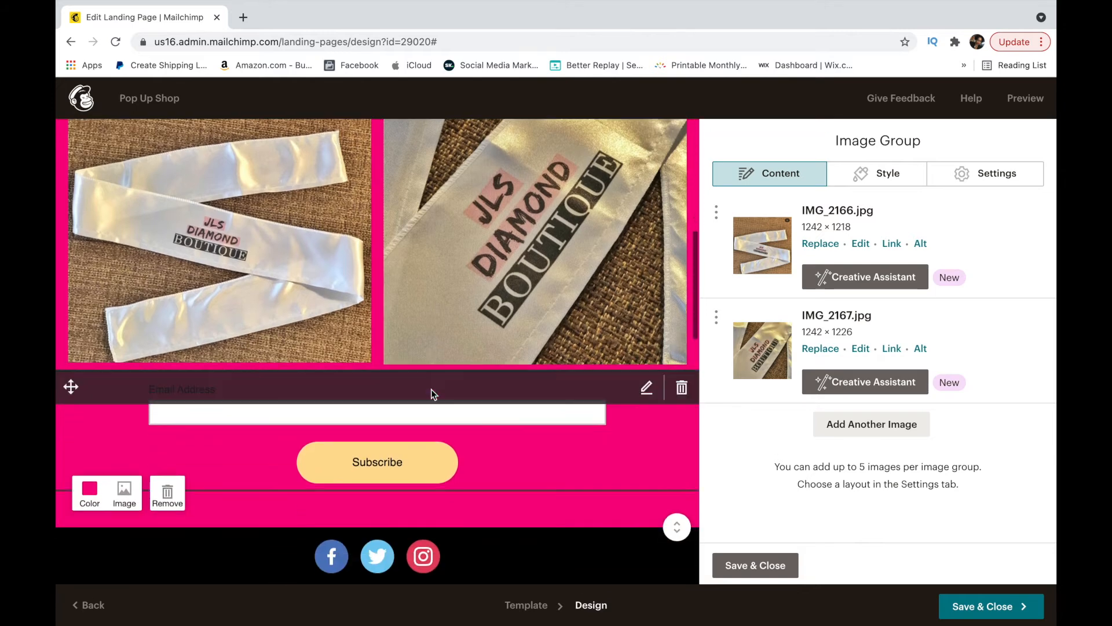
left_click(644, 391)
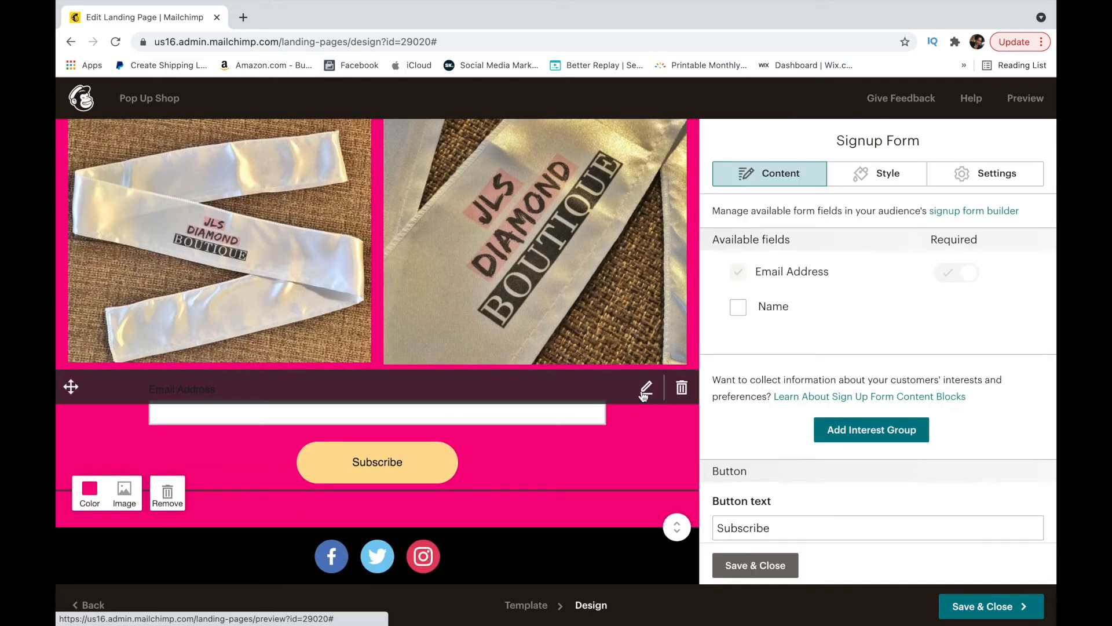
left_click(746, 307)
left_click(953, 313)
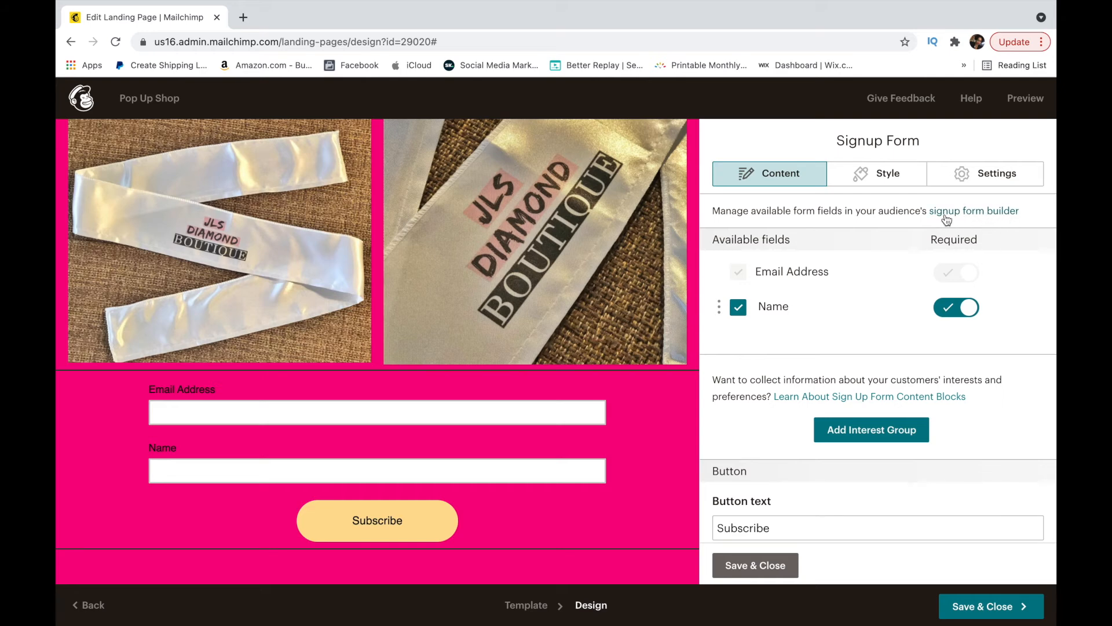
Step: Change the form's button text to "Sign Up" and send visitors to the confirmation message after the form is submitted
scroll(762, 402, "down", 3)
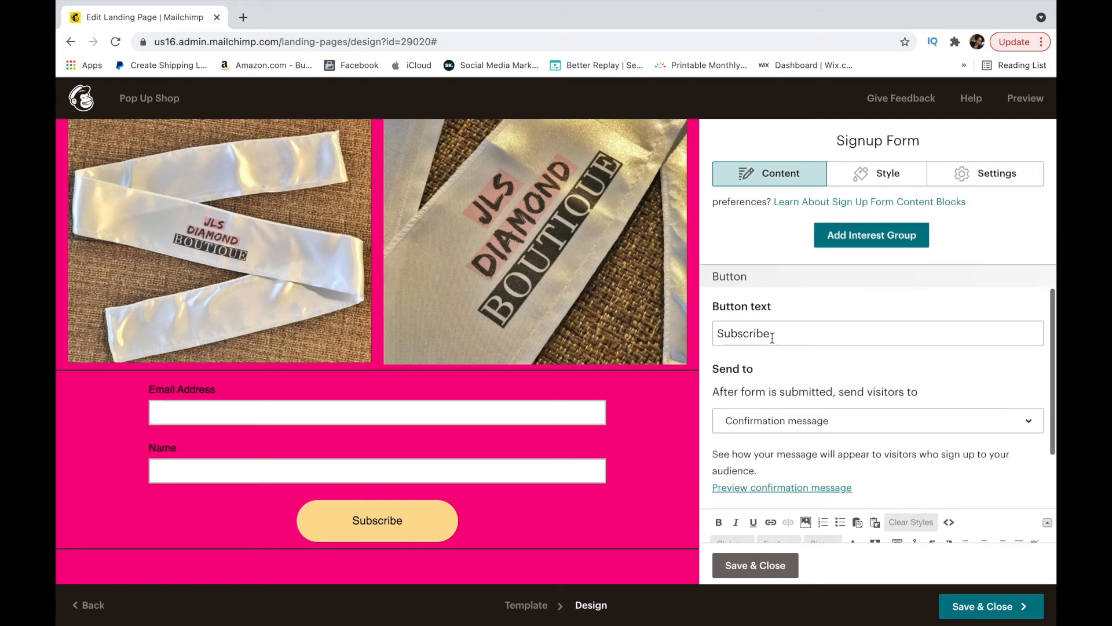
left_click_drag(772, 335, 713, 334)
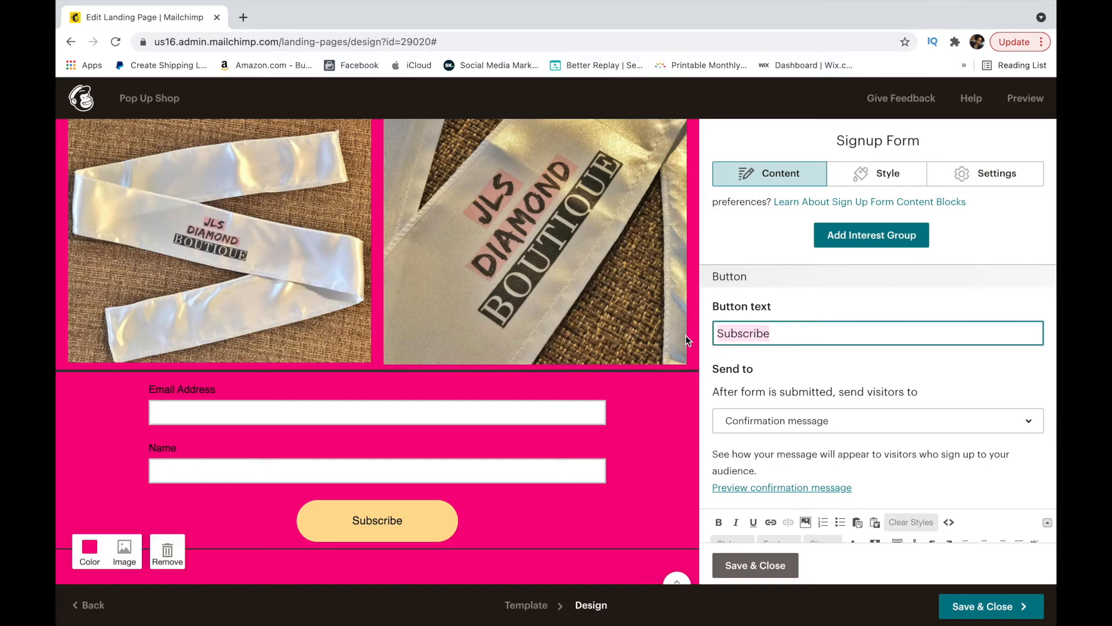
type("Si")
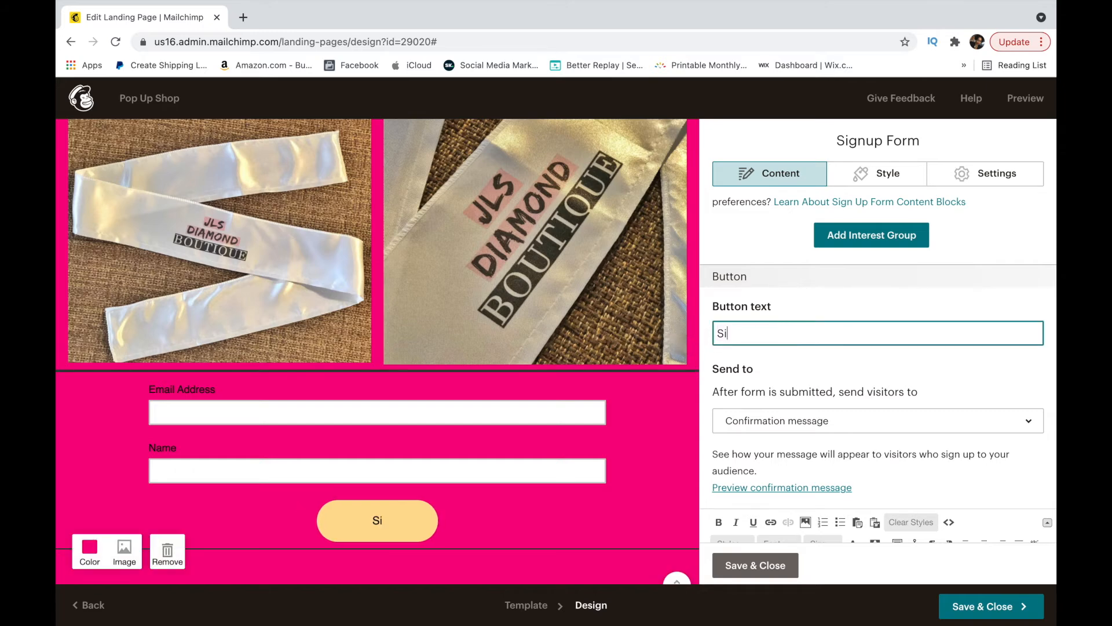
type("gn Up")
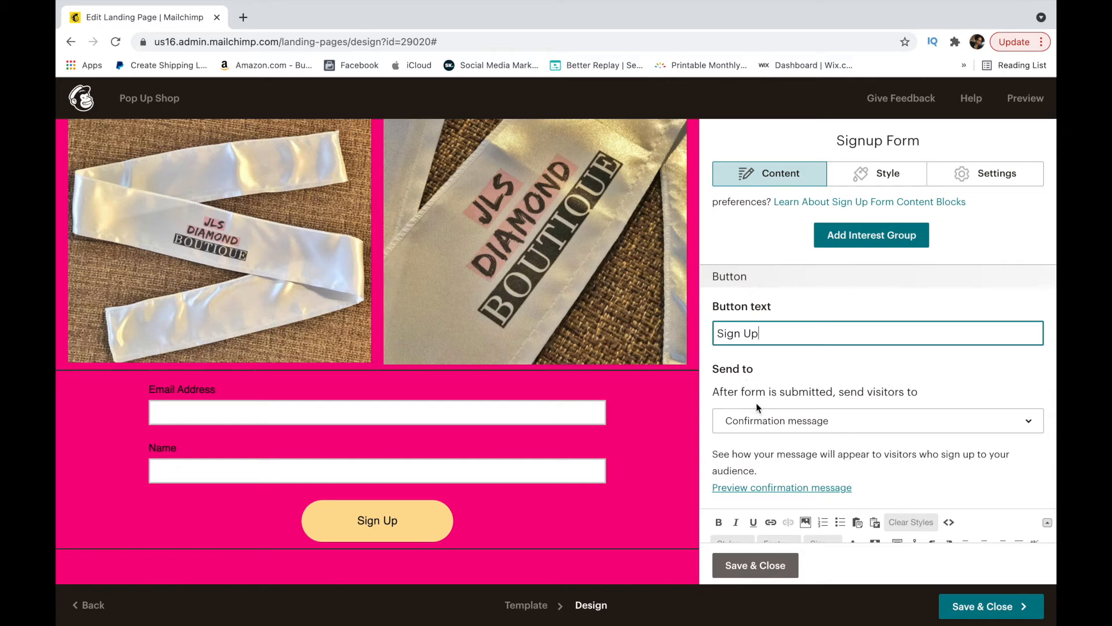
left_click(873, 421)
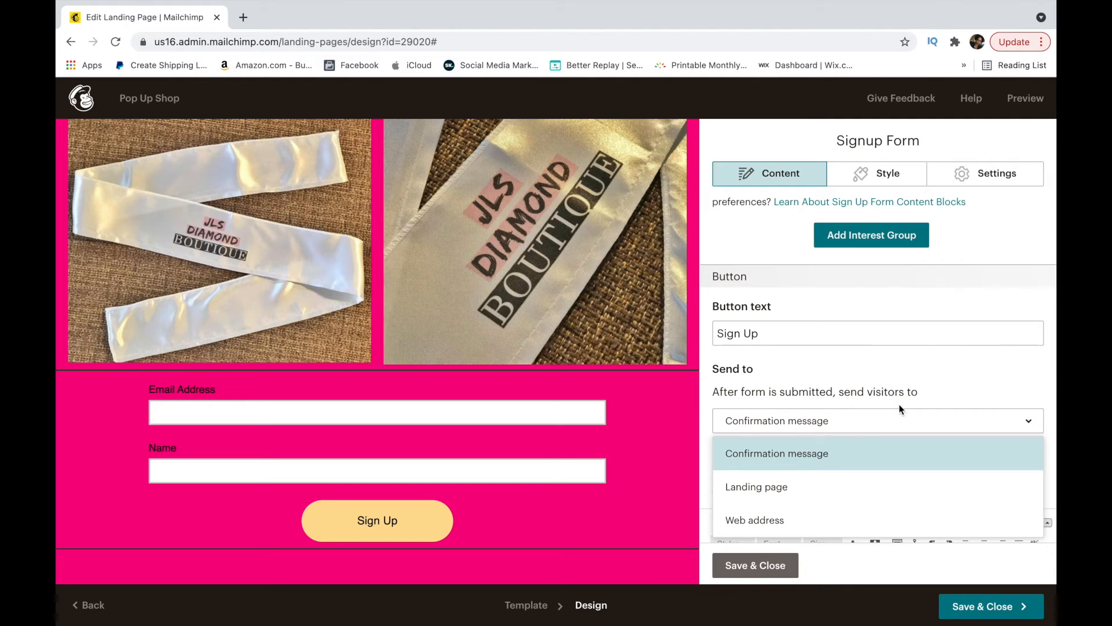
left_click(867, 455)
Step: Reword the confirmation message to "Success! Show this confirmation page to receive your FREE Merch." with "receive" spelled correctly
scroll(855, 461, "down", 3)
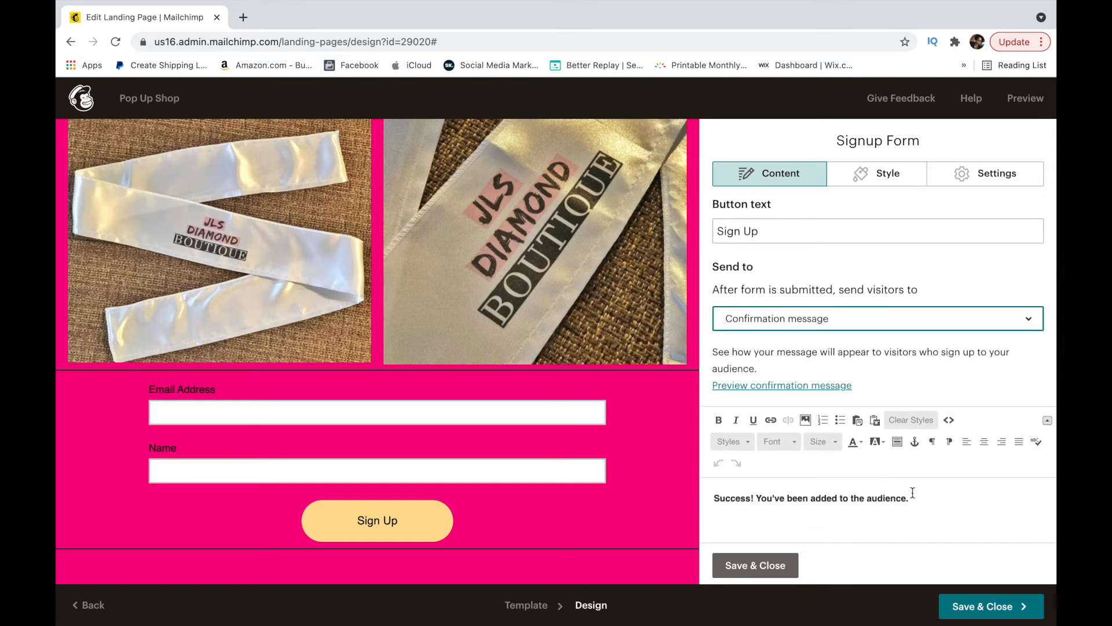
scroll(287, 226, "up", 6)
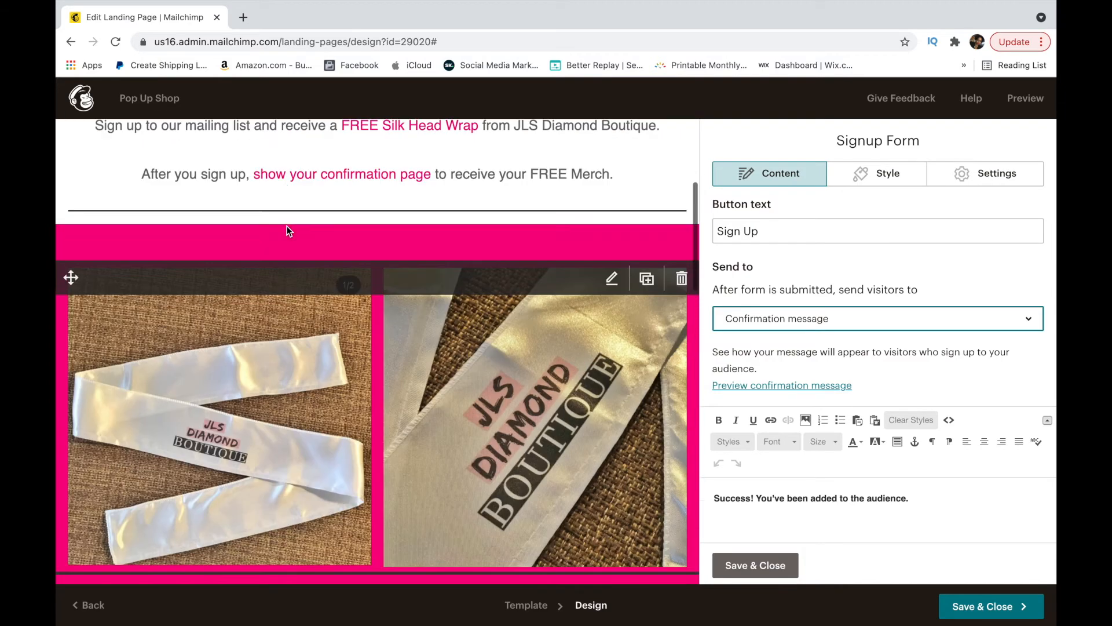
scroll(287, 230, "down", 4)
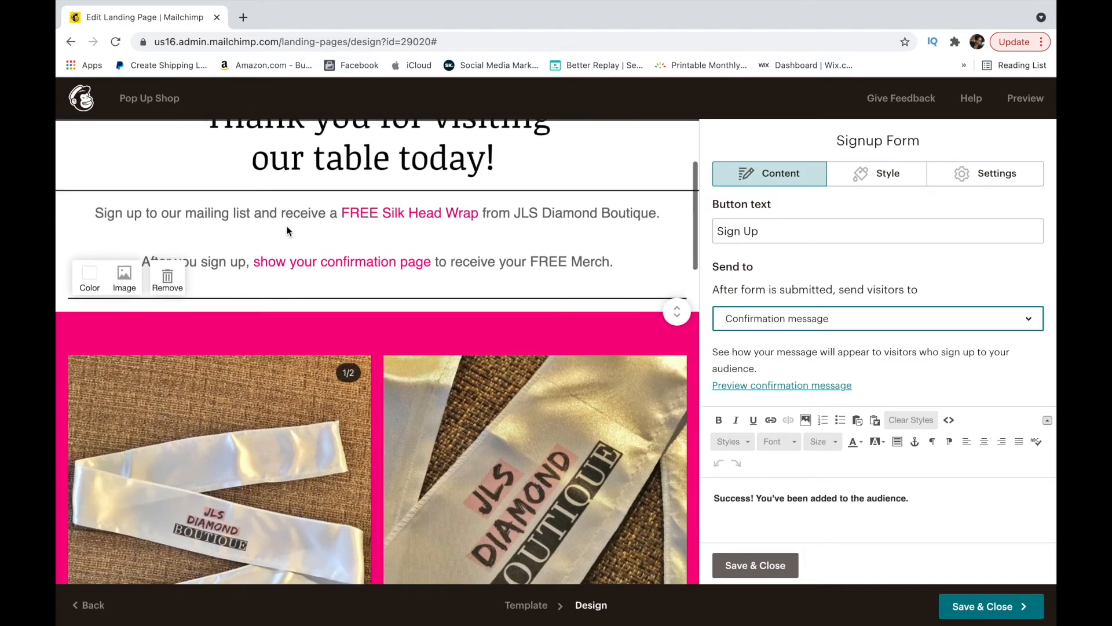
left_click_drag(911, 498, 757, 492)
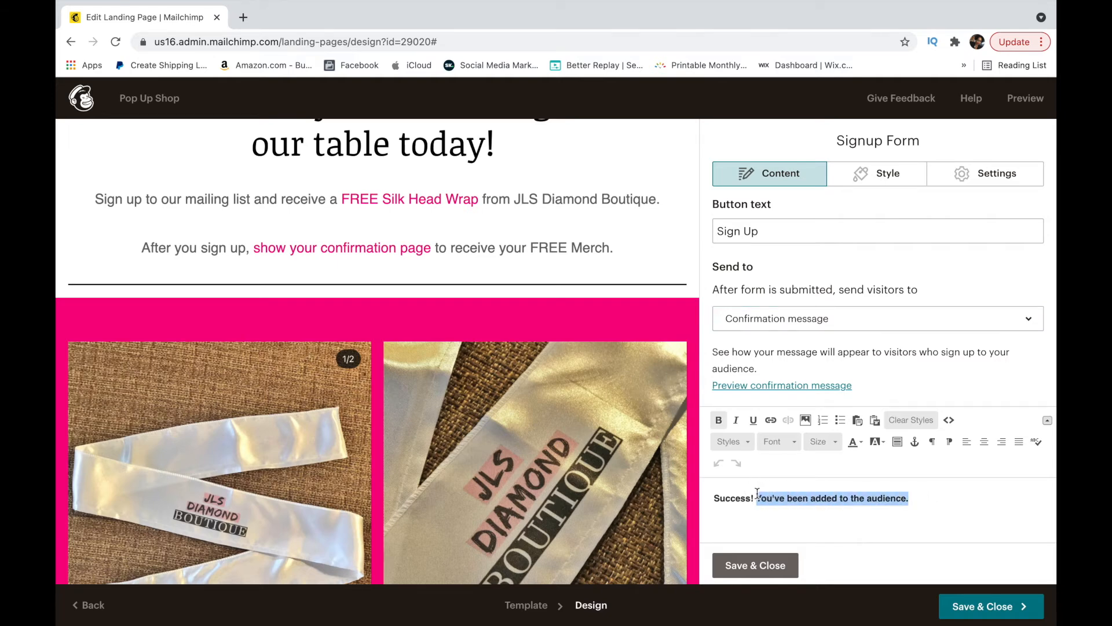
type("Success! Show")
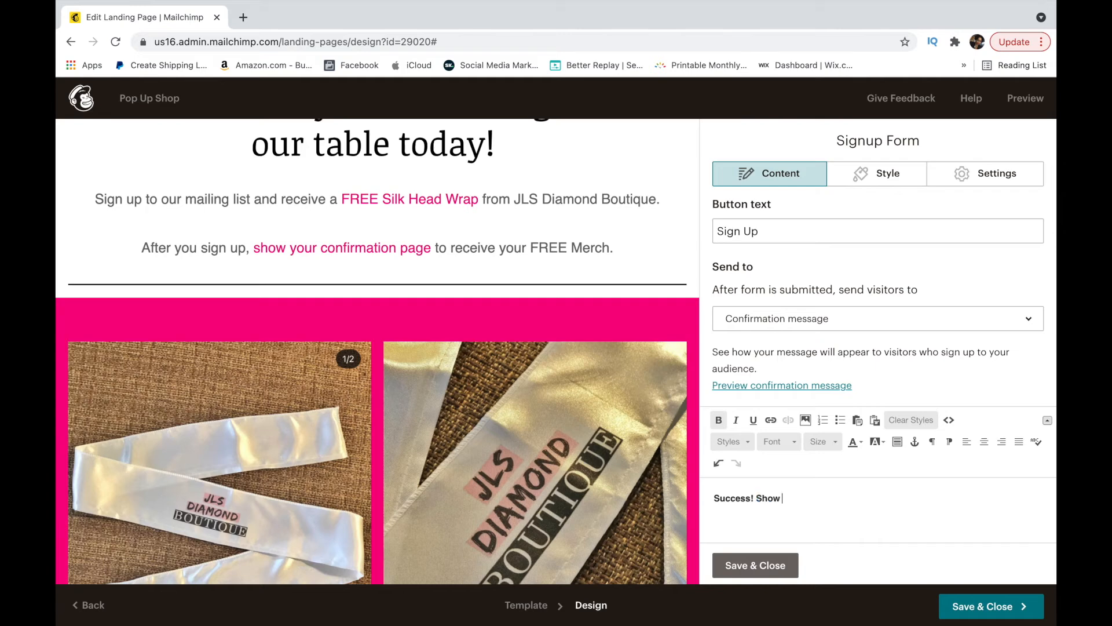
type(" this confirmation page to recieve")
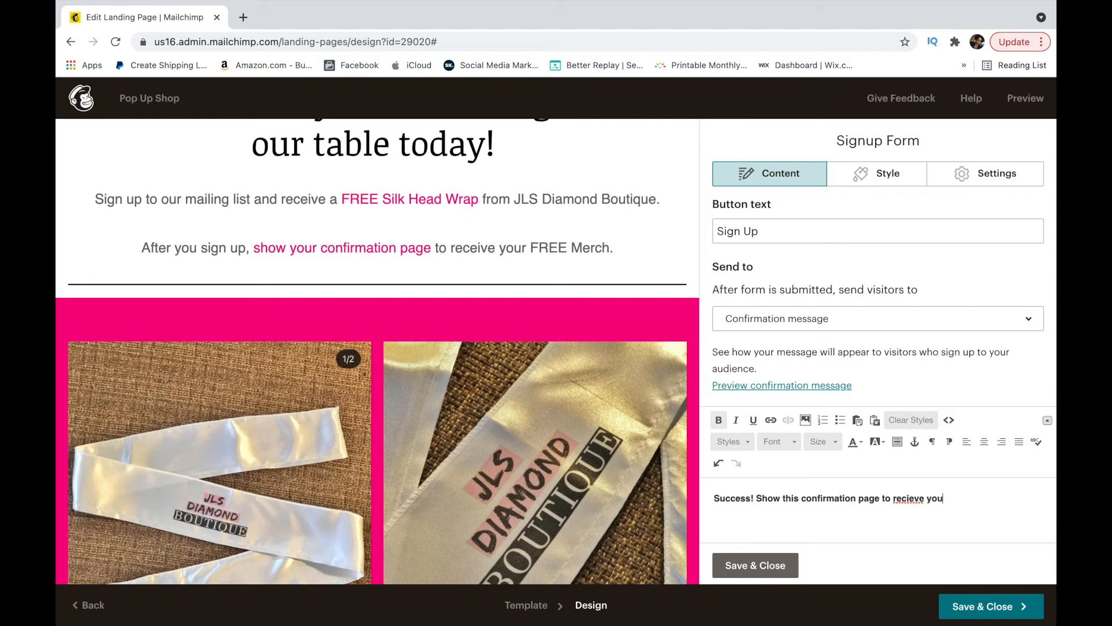
type("your FREE Merch.")
right_click(906, 499)
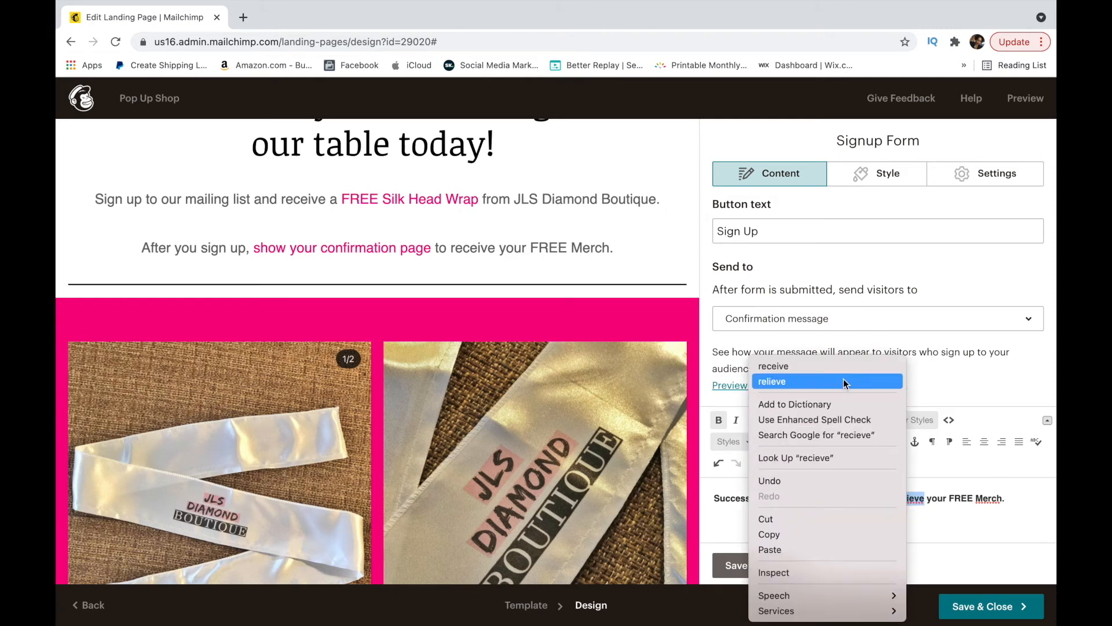
left_click(843, 364)
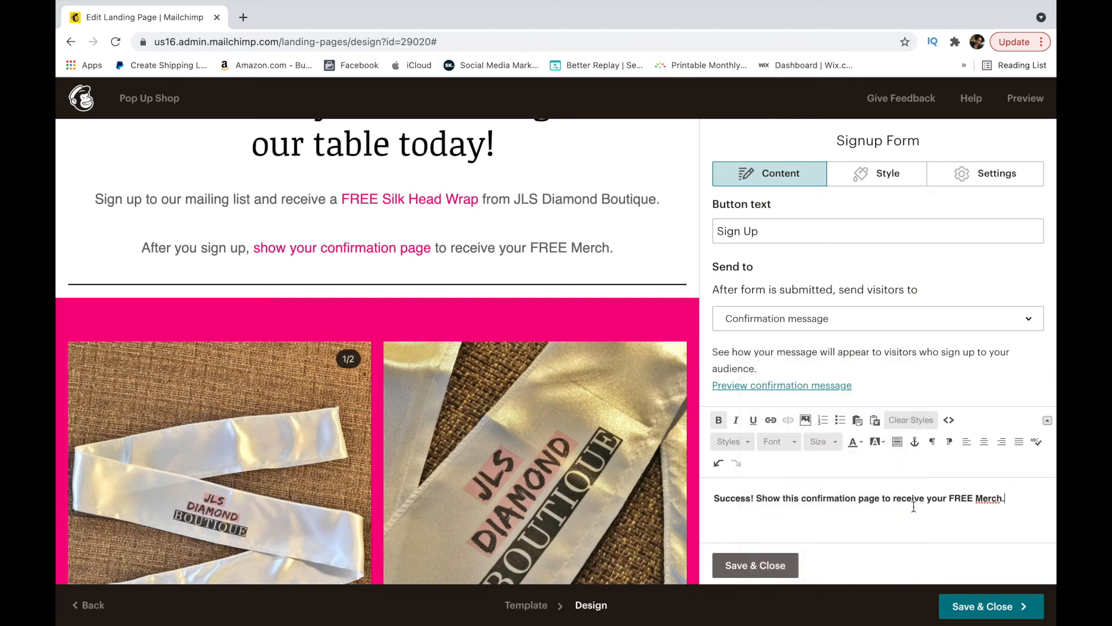
Step: Color the words "confirmation page" in the confirmation message with #f70080
left_click_drag(801, 498, 879, 497)
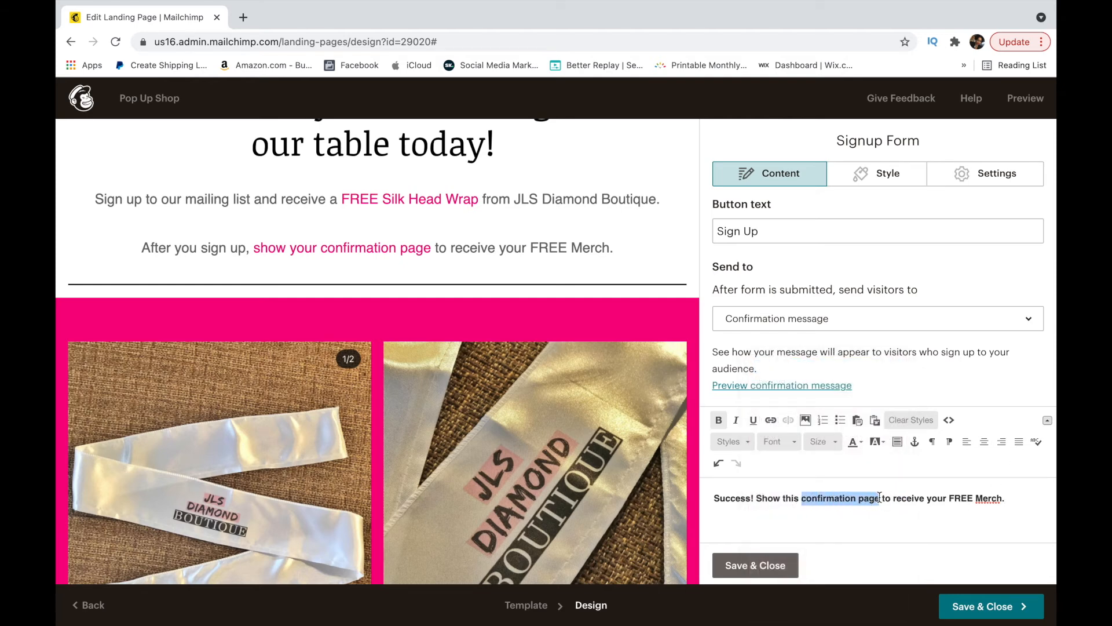
left_click(861, 442)
left_click(881, 534)
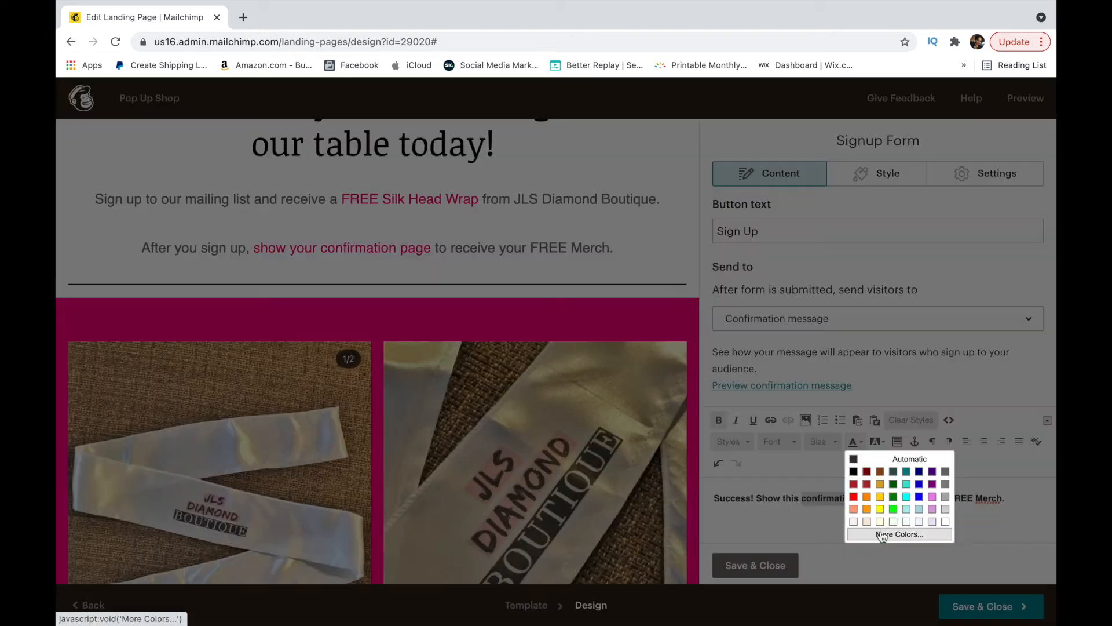
left_click(641, 388)
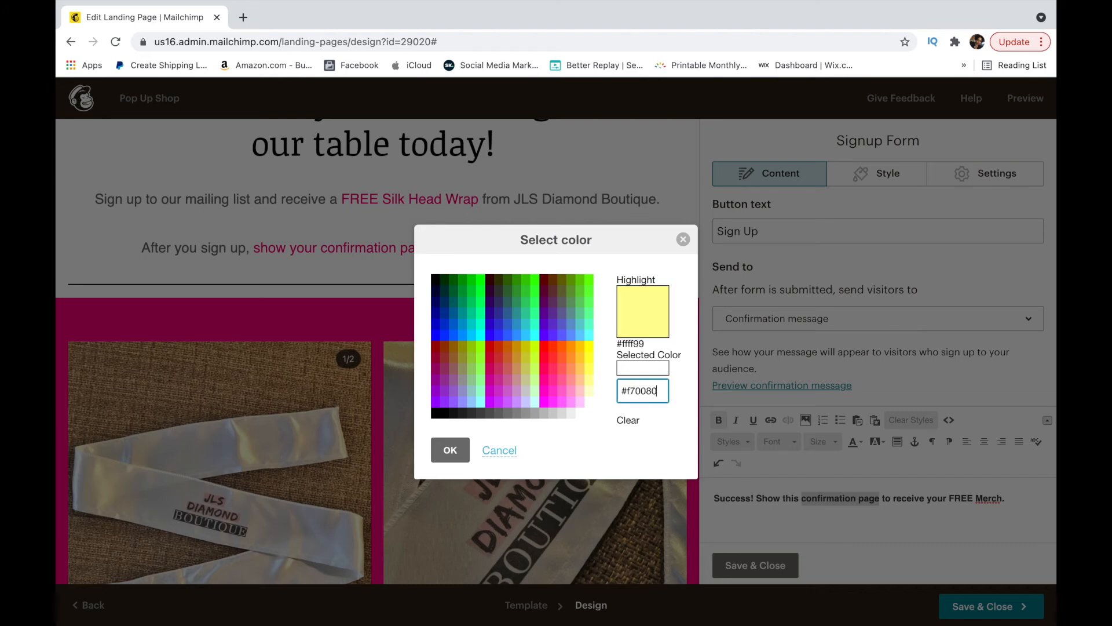
left_click(450, 450)
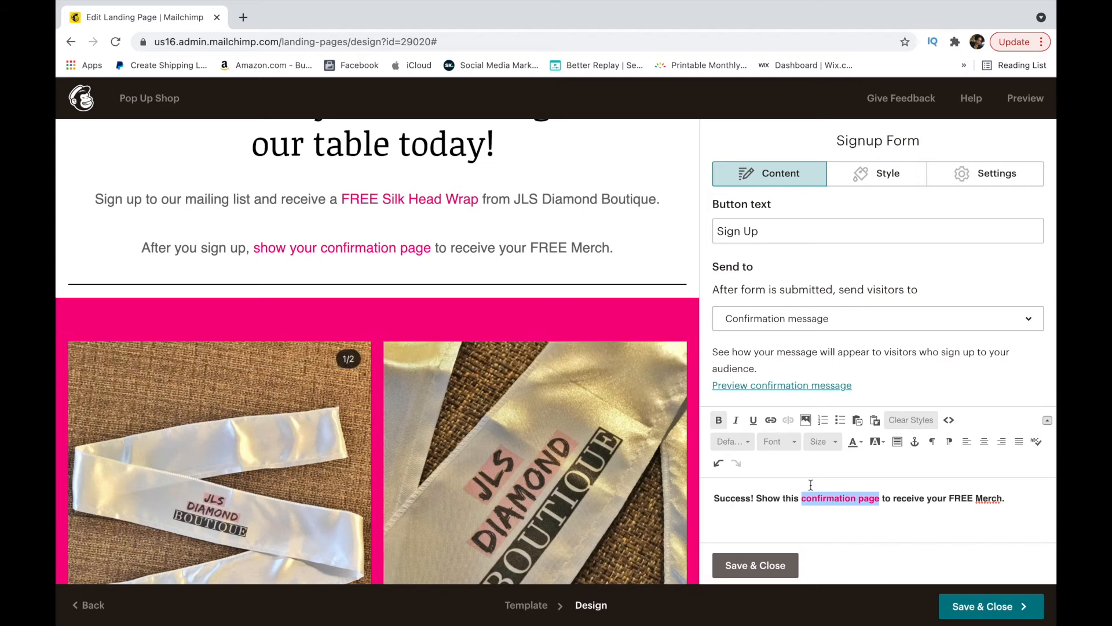
Step: Save the sign-up form's content with the finished confirmation message and close its editor
left_click_drag(755, 497, 719, 497)
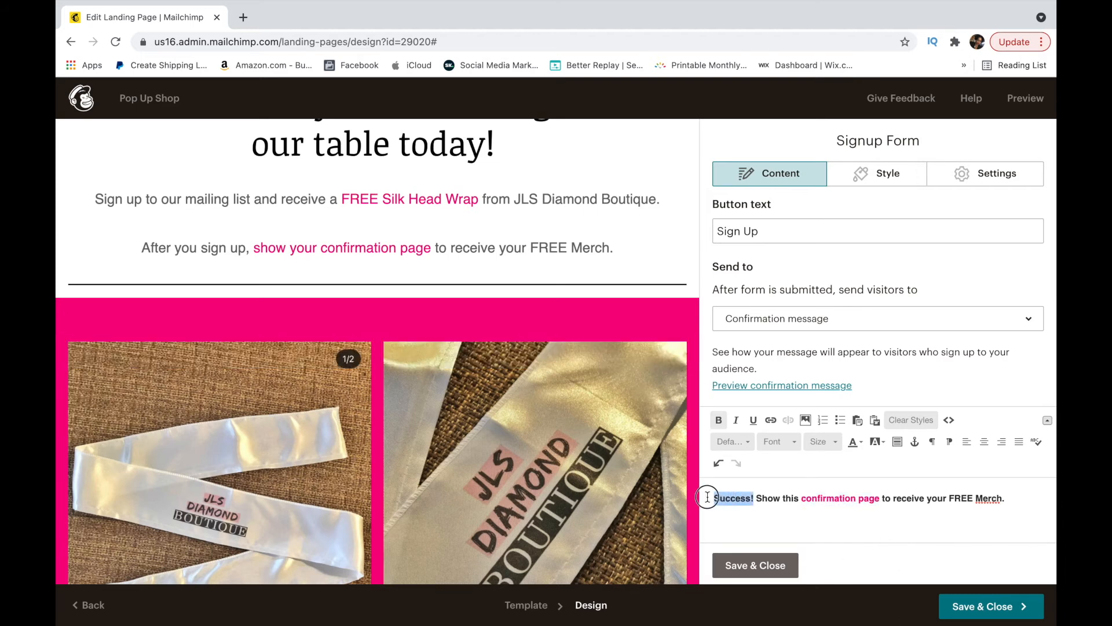
left_click(843, 518)
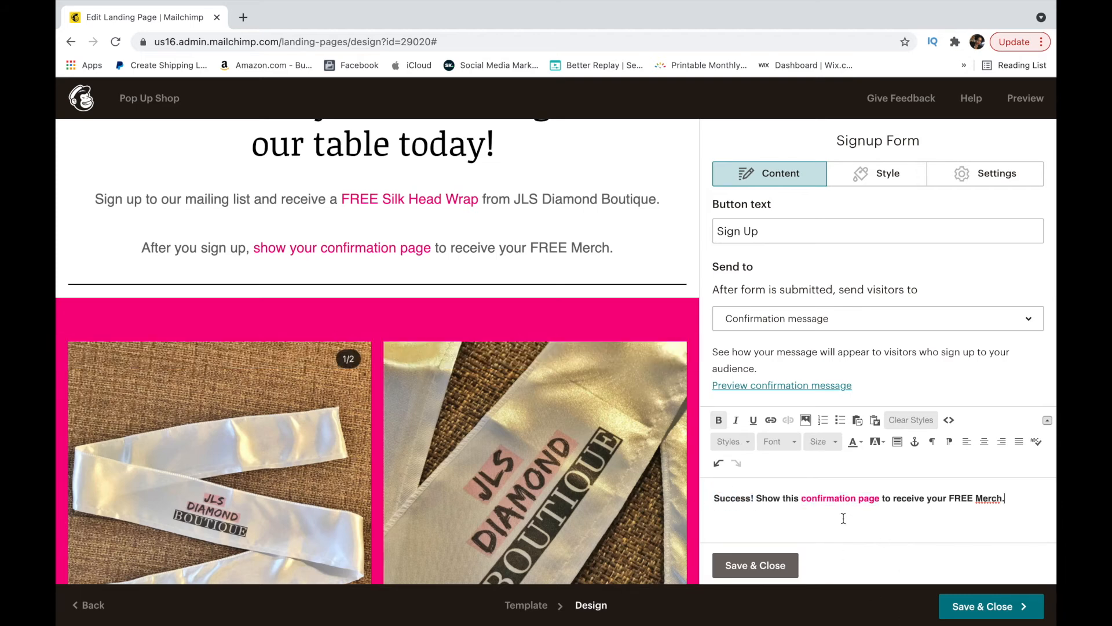
left_click(790, 564)
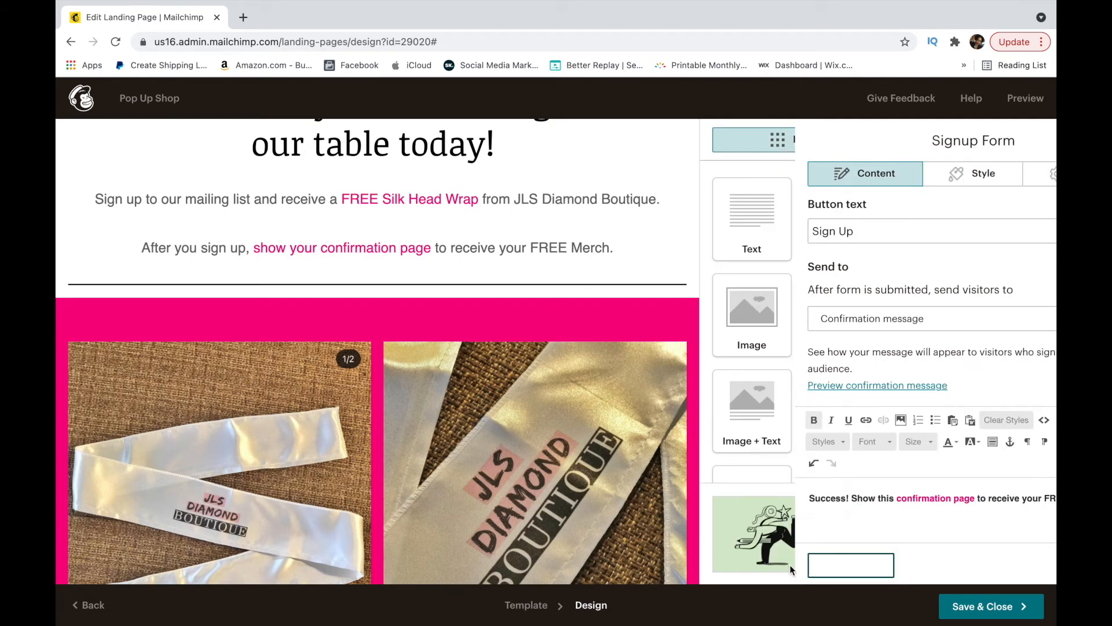
Step: Delete the social follow block beneath the sign-up form and check the rest of the page
scroll(529, 415, "down", 5)
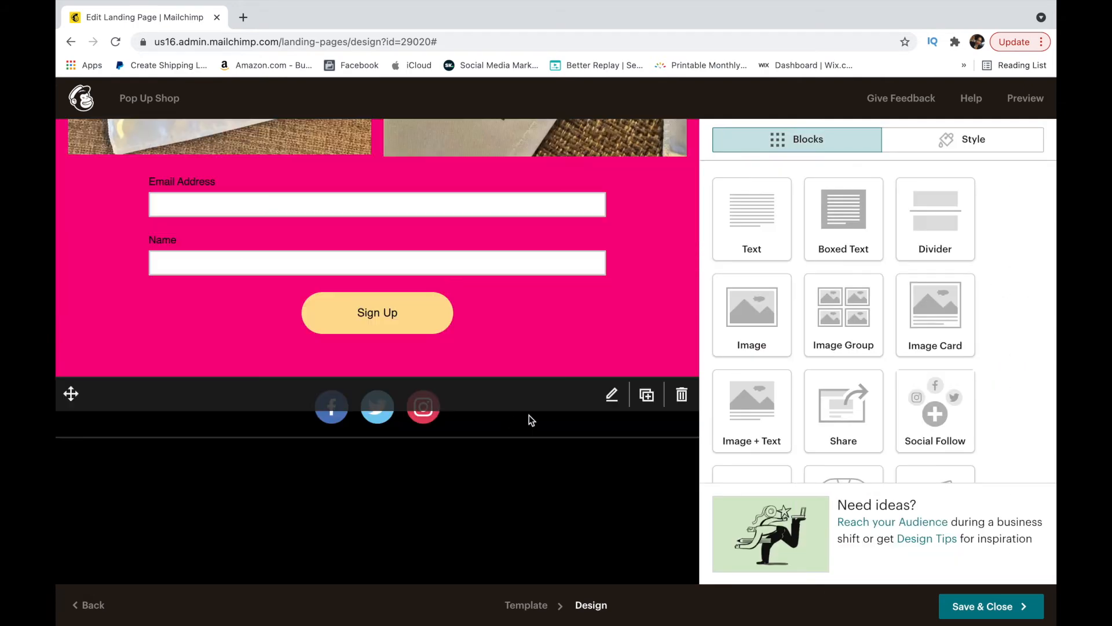
left_click(683, 399)
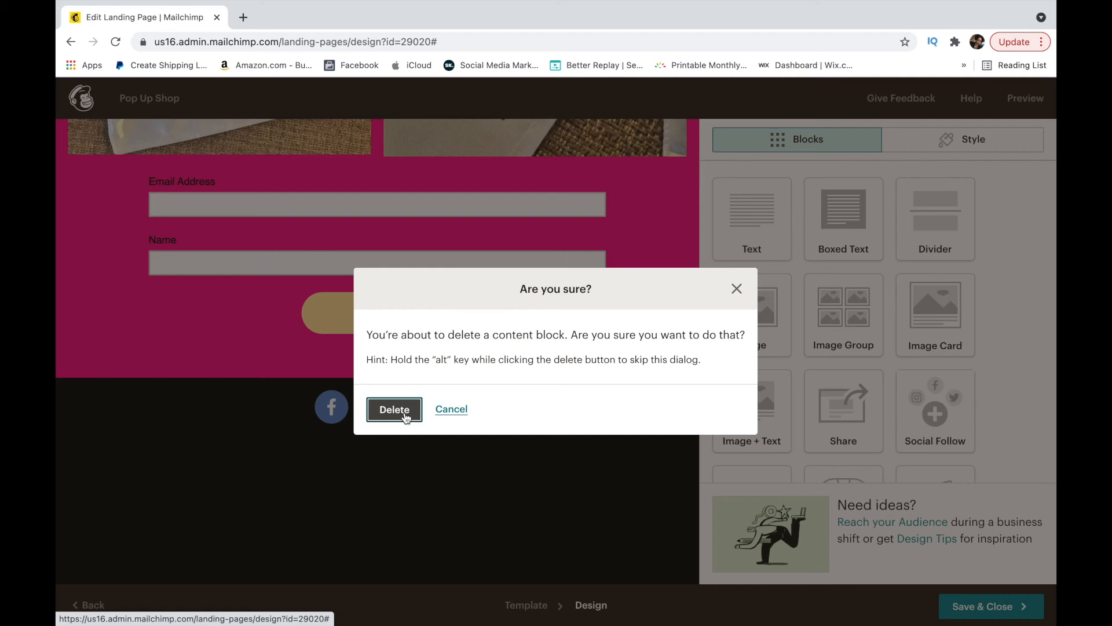
left_click(405, 412)
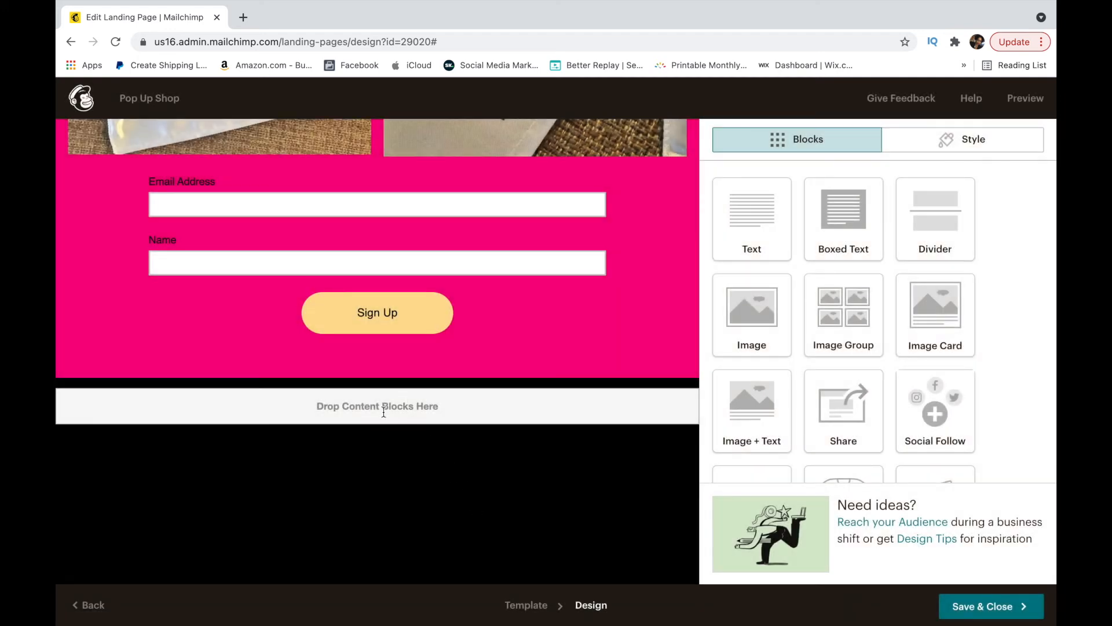
scroll(485, 458, "down", 6)
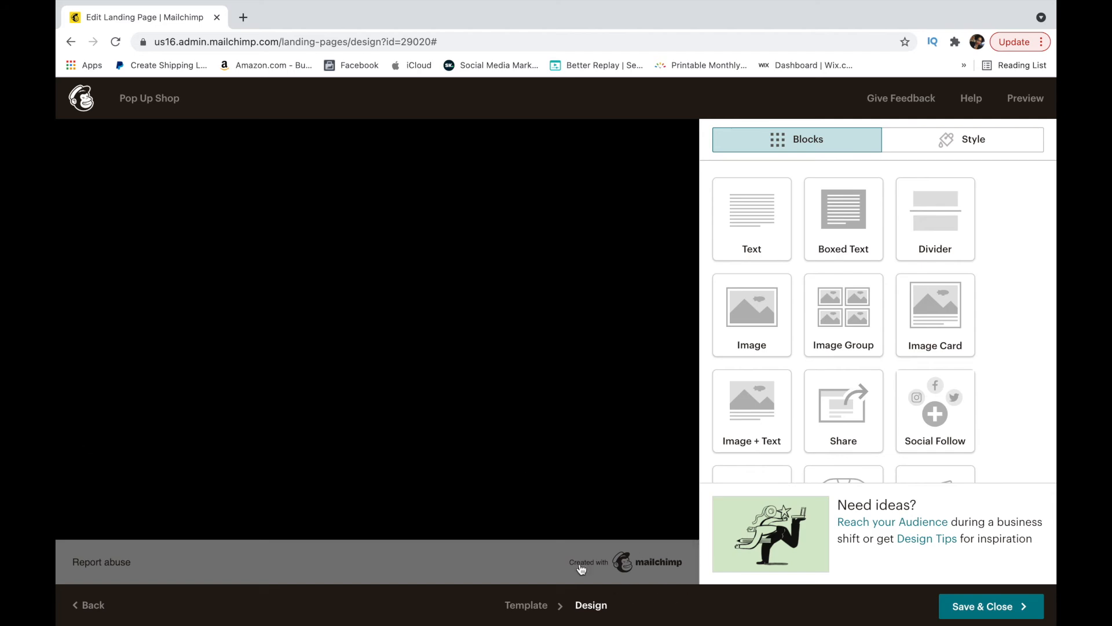
scroll(353, 457, "up", 7)
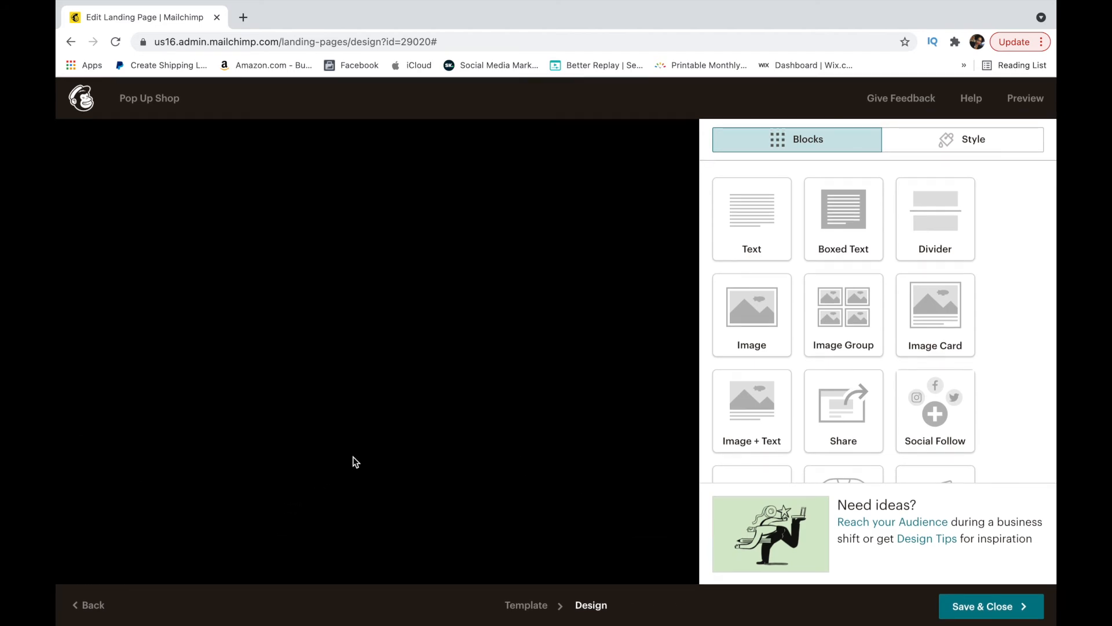
scroll(353, 457, "up", 6)
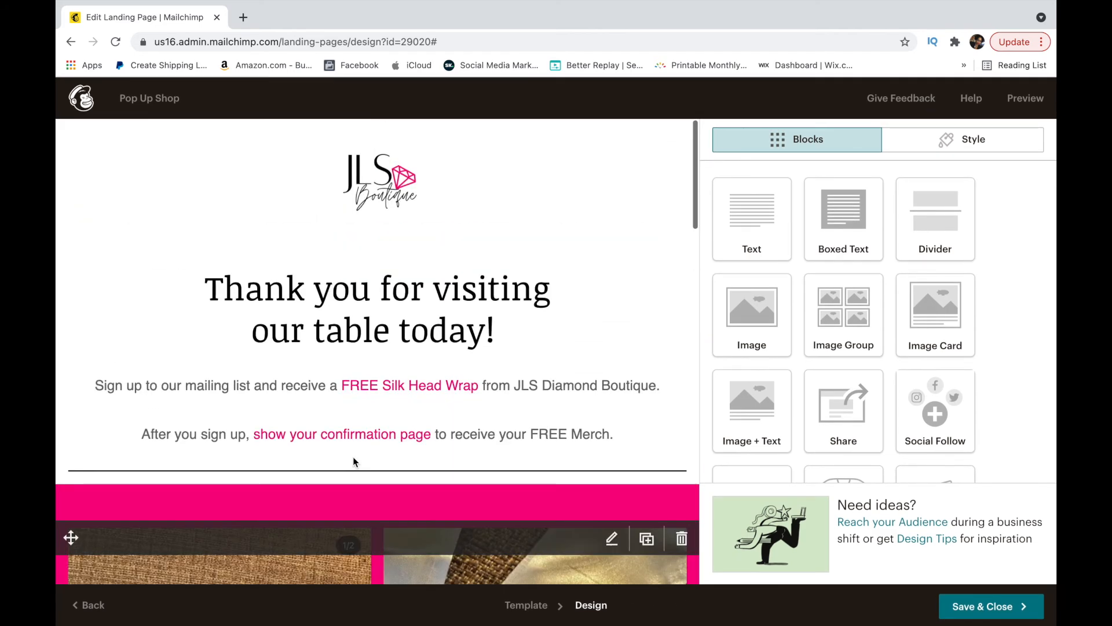
Step: Preview the landing page in desktop view, examining it from the logo down to the footer
left_click(1018, 103)
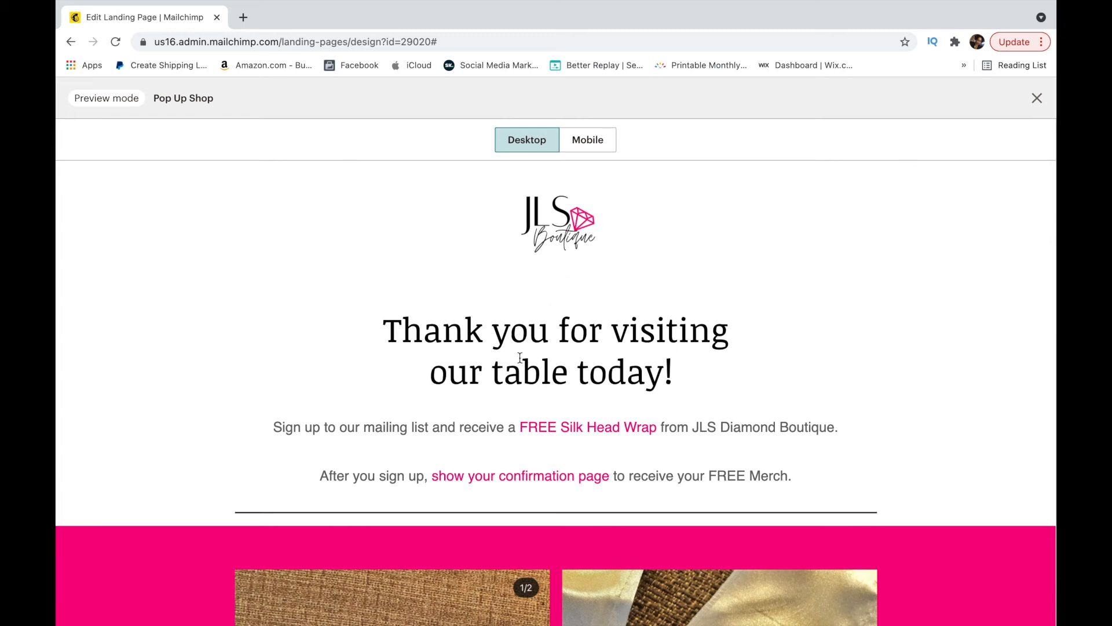
scroll(601, 378, "down", 4)
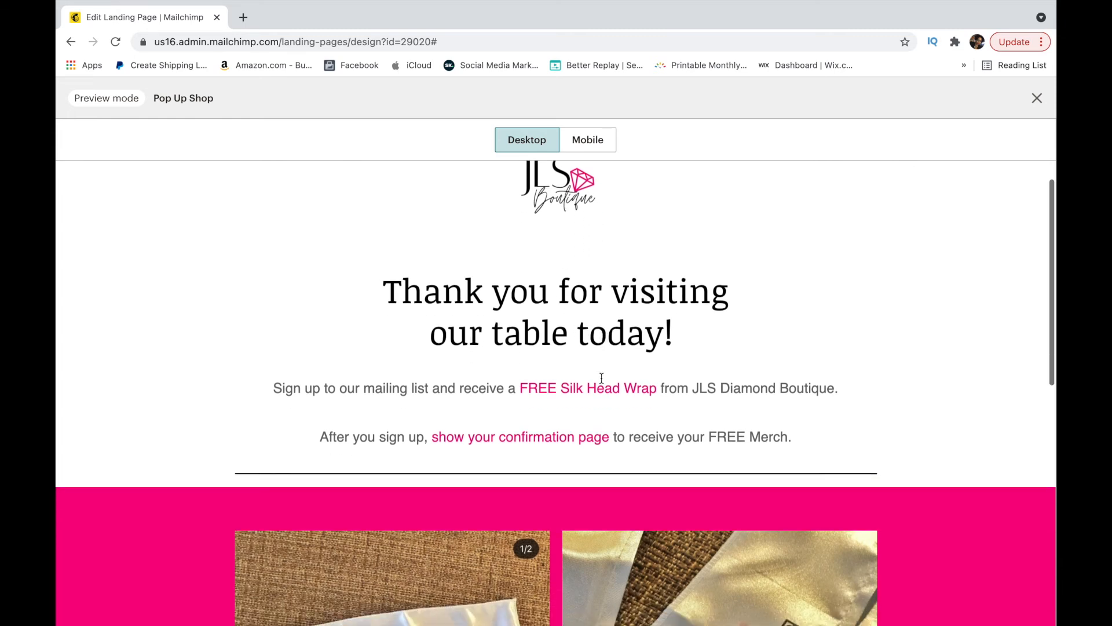
scroll(375, 387, "down", 3)
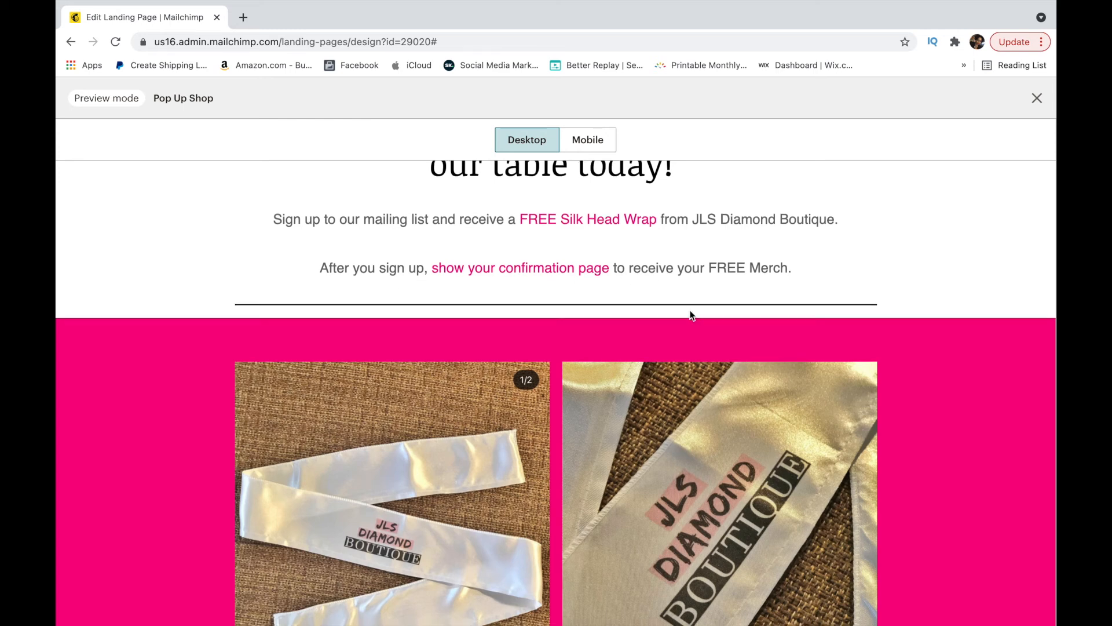
scroll(689, 313, "down", 5)
scroll(690, 313, "down", 3)
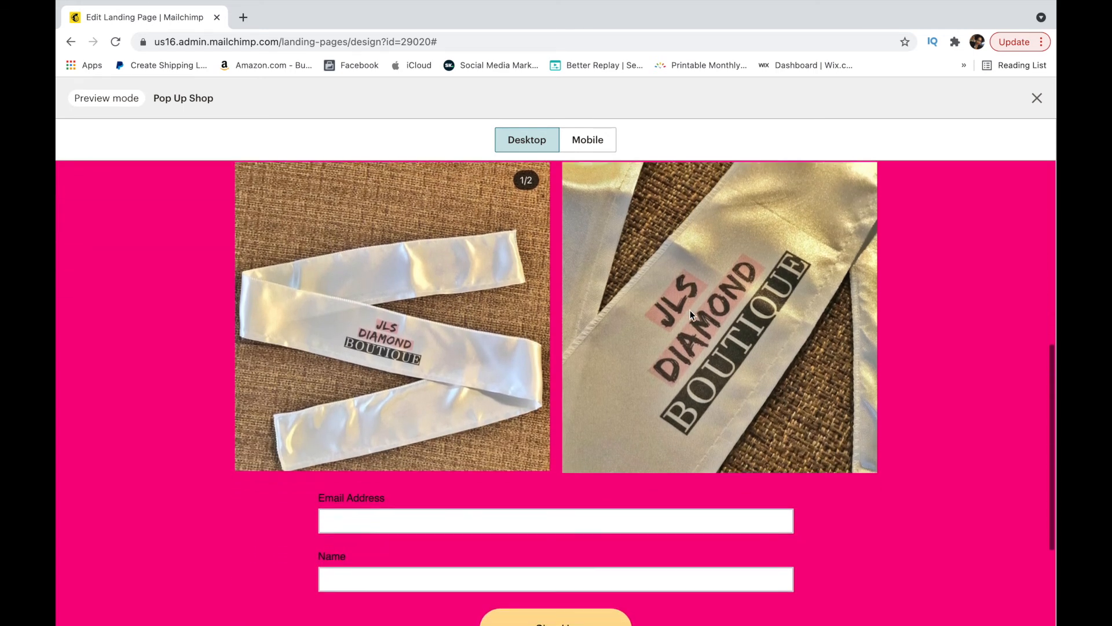
scroll(690, 314, "down", 2)
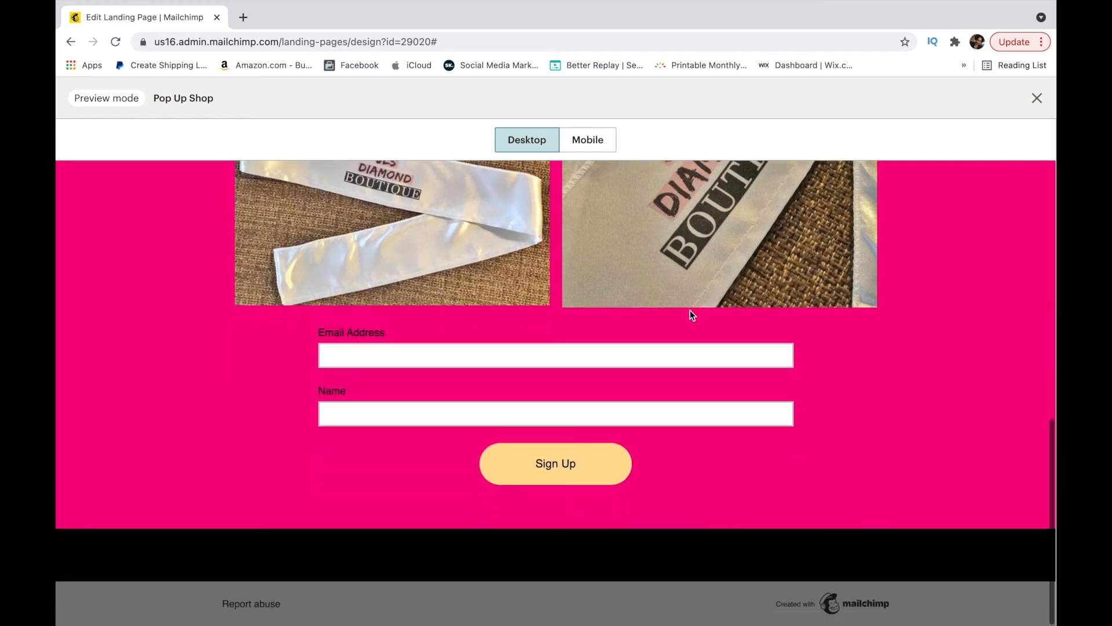
scroll(690, 310, "up", 10)
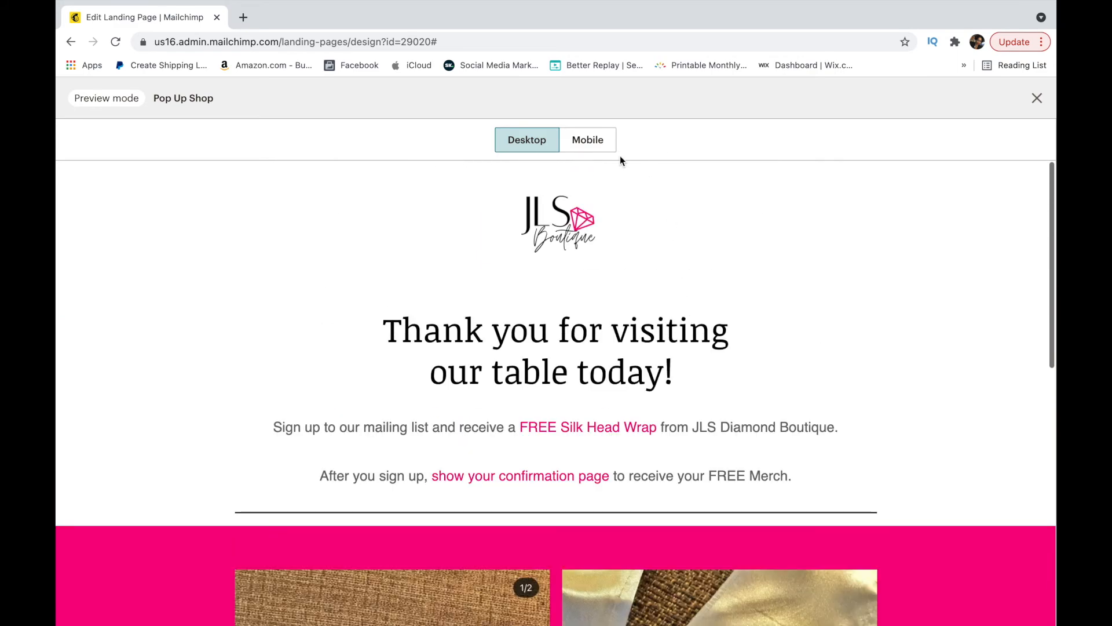
Step: Check the full landing page in the mobile preview, then close the preview
left_click(604, 143)
scroll(624, 336, "down", 5)
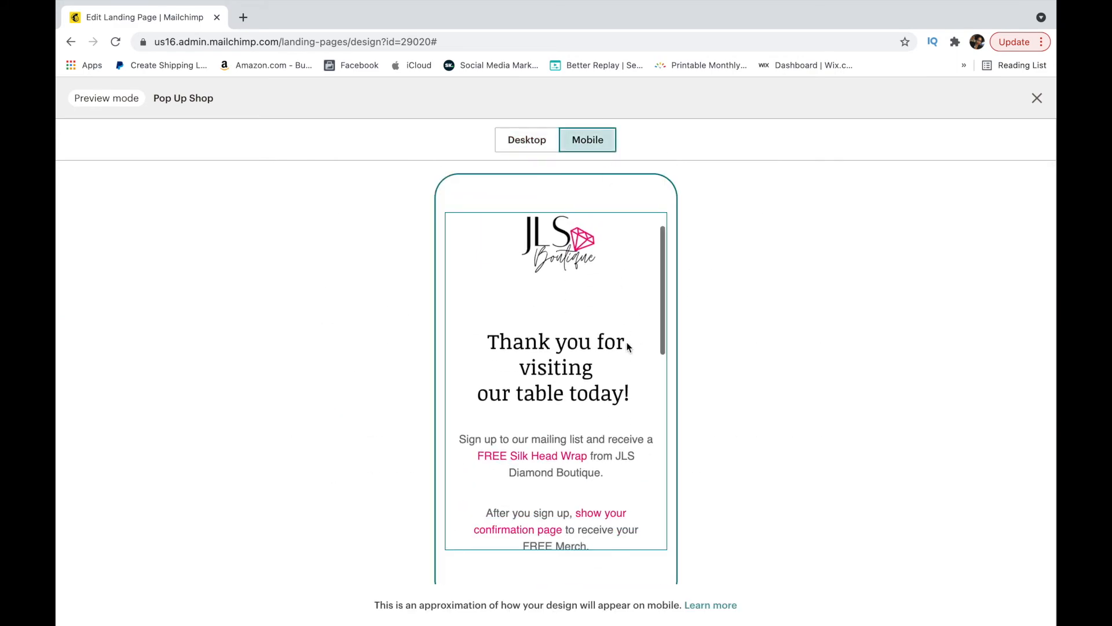
scroll(627, 344, "down", 6)
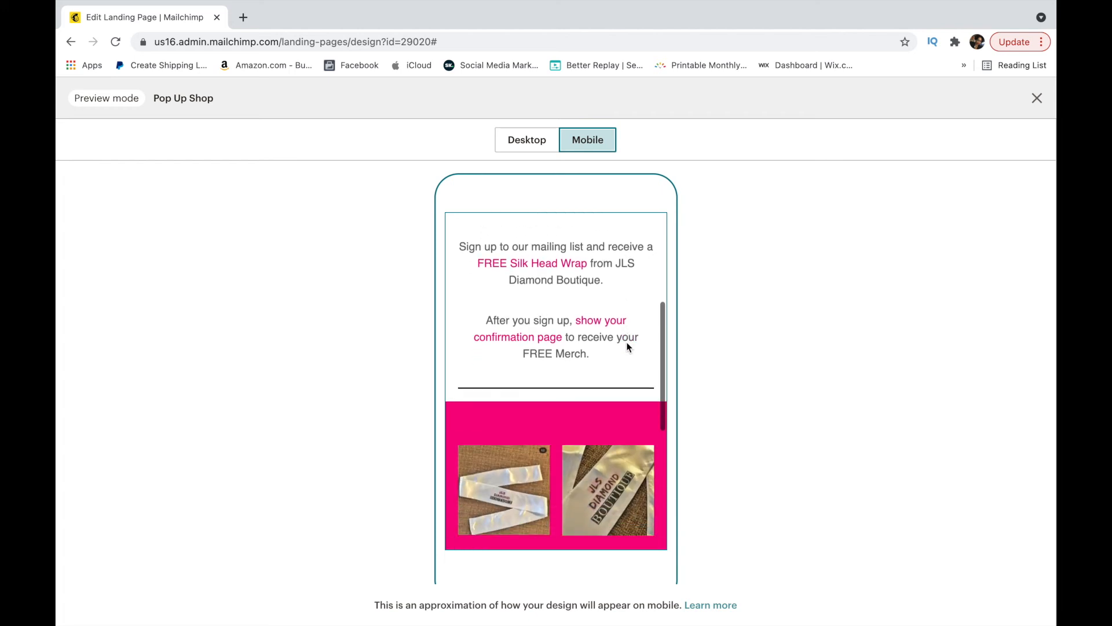
scroll(627, 346, "down", 2)
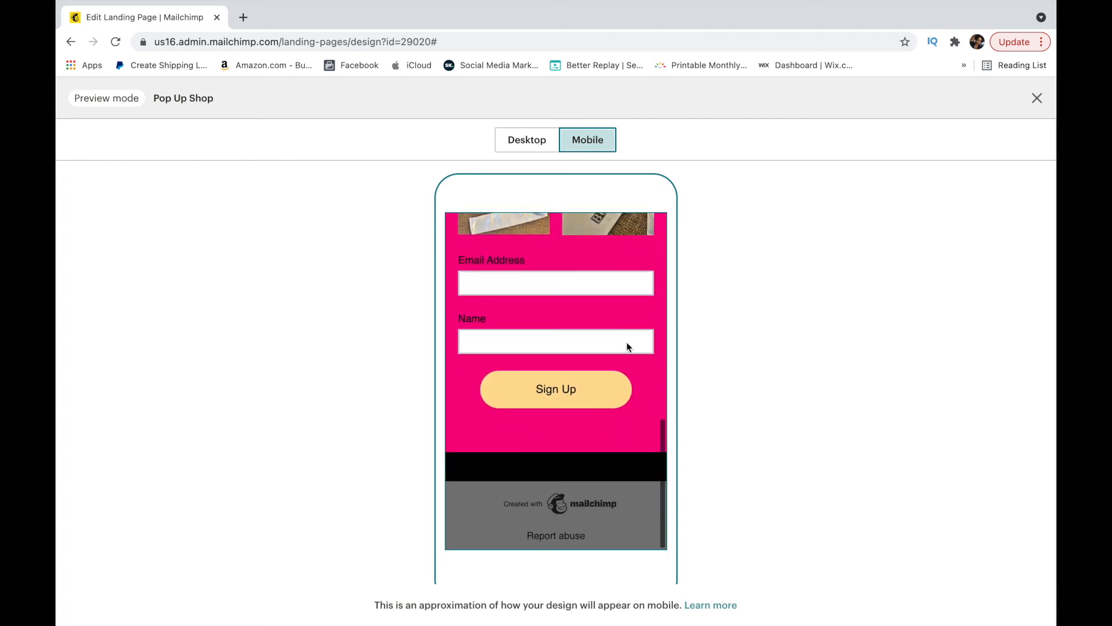
scroll(627, 347, "up", 6)
scroll(627, 347, "up", 6)
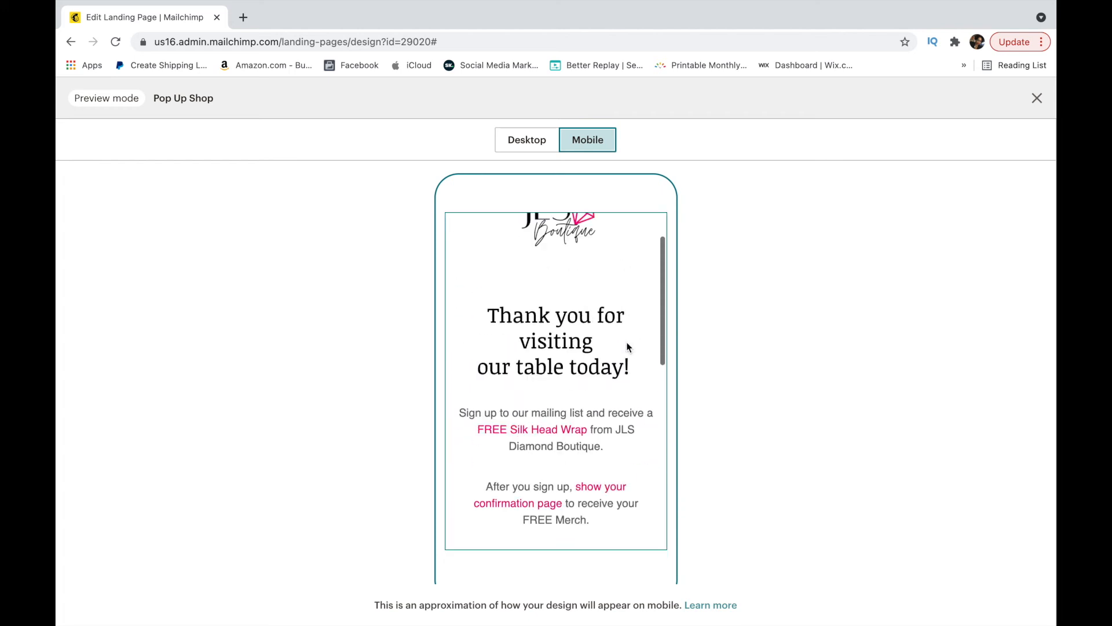
scroll(627, 346, "down", 12)
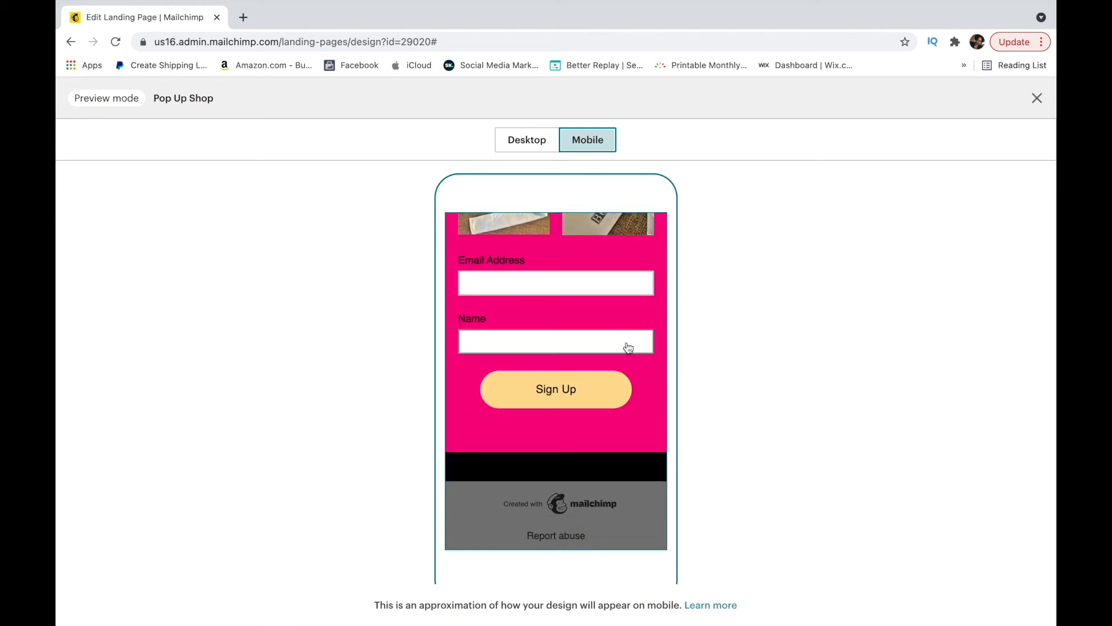
left_click(1036, 102)
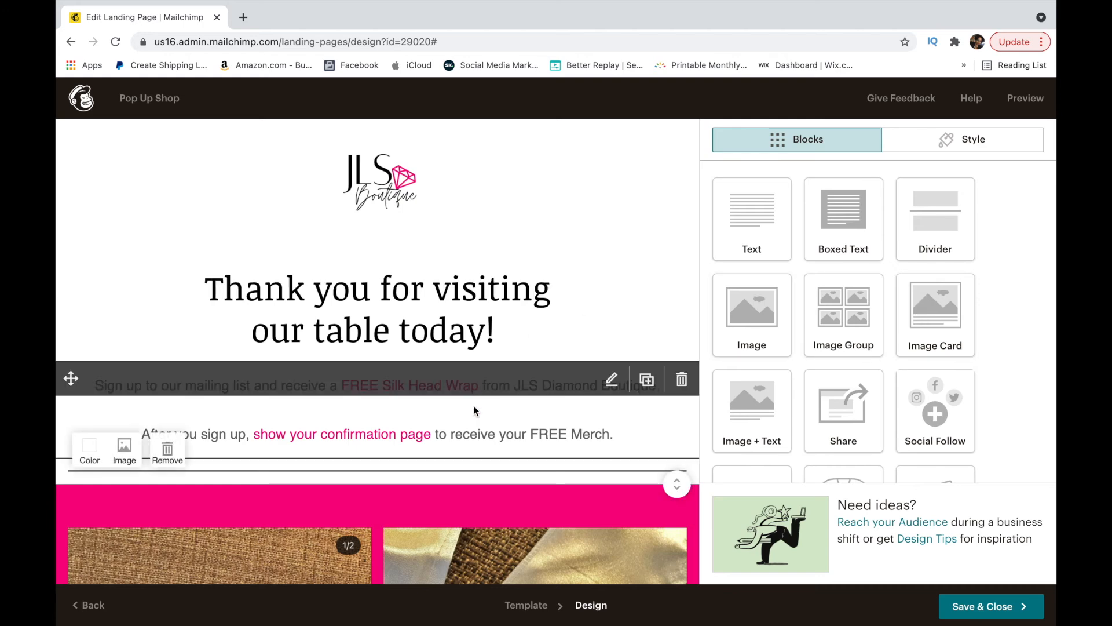
Step: Save the design and publish the Pop Up Shop landing page, copying its public URL
left_click(978, 615)
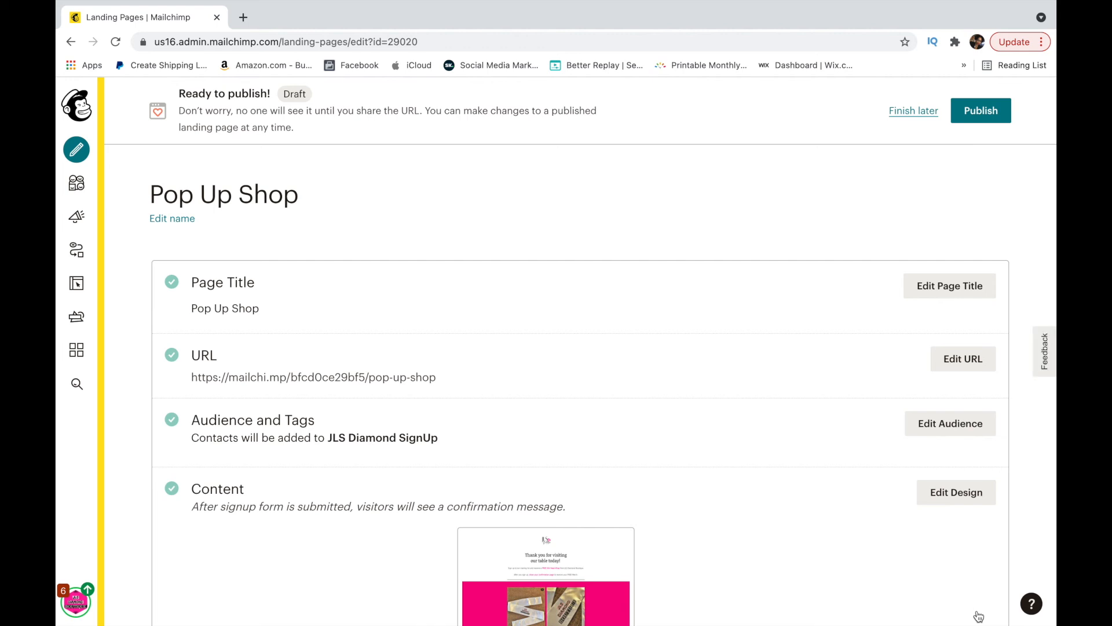
scroll(710, 484, "down", 3)
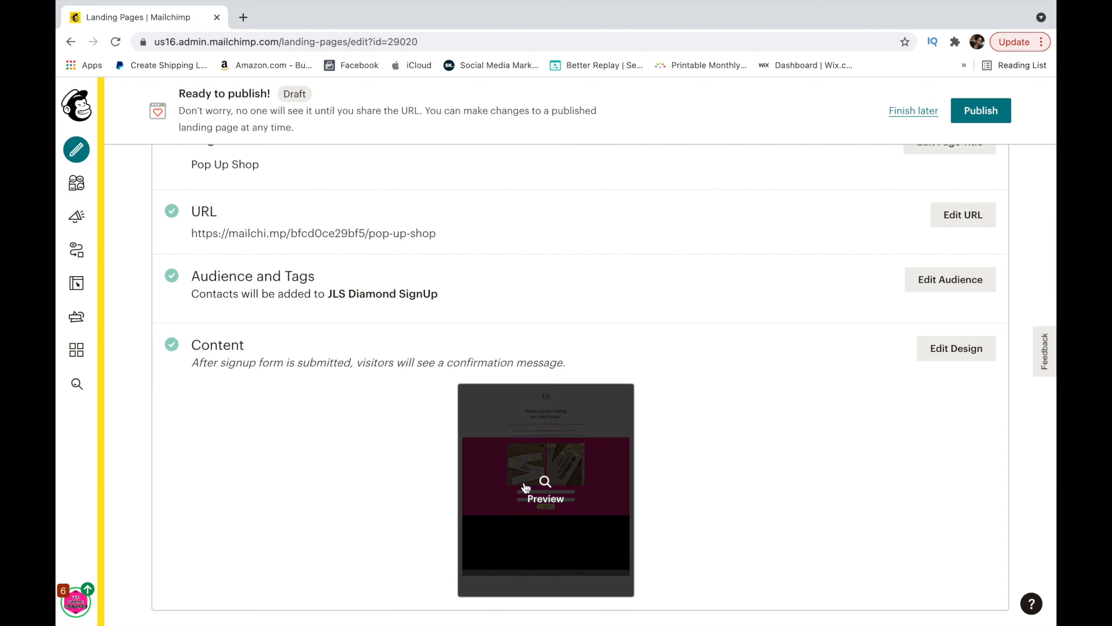
scroll(992, 128, "up", 3)
left_click(989, 118)
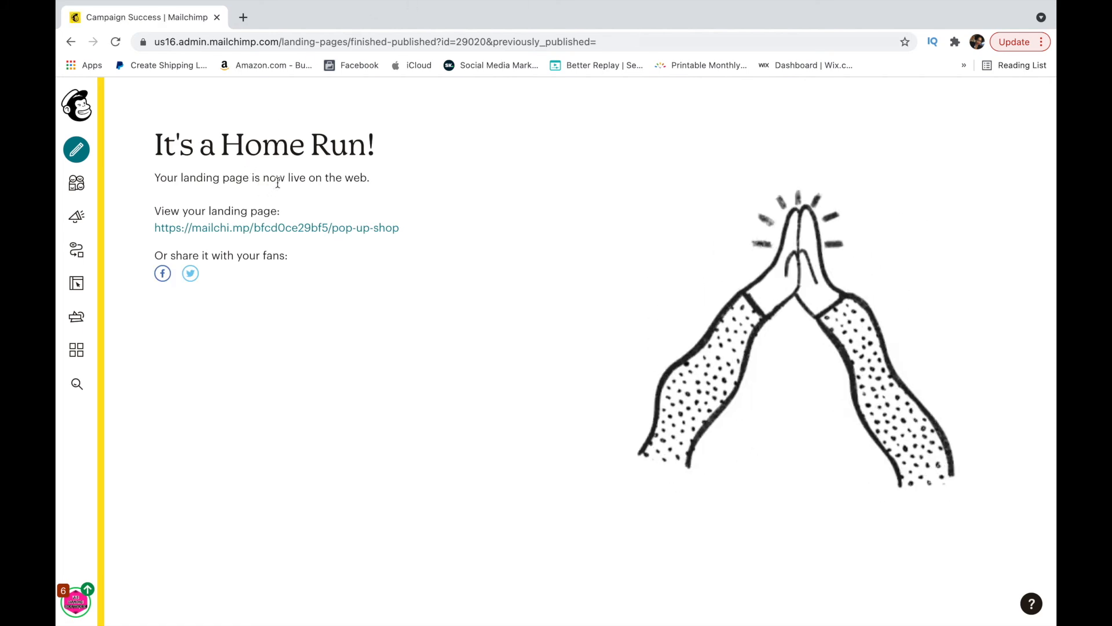
left_click_drag(401, 228, 151, 226)
key("ctrl+c")
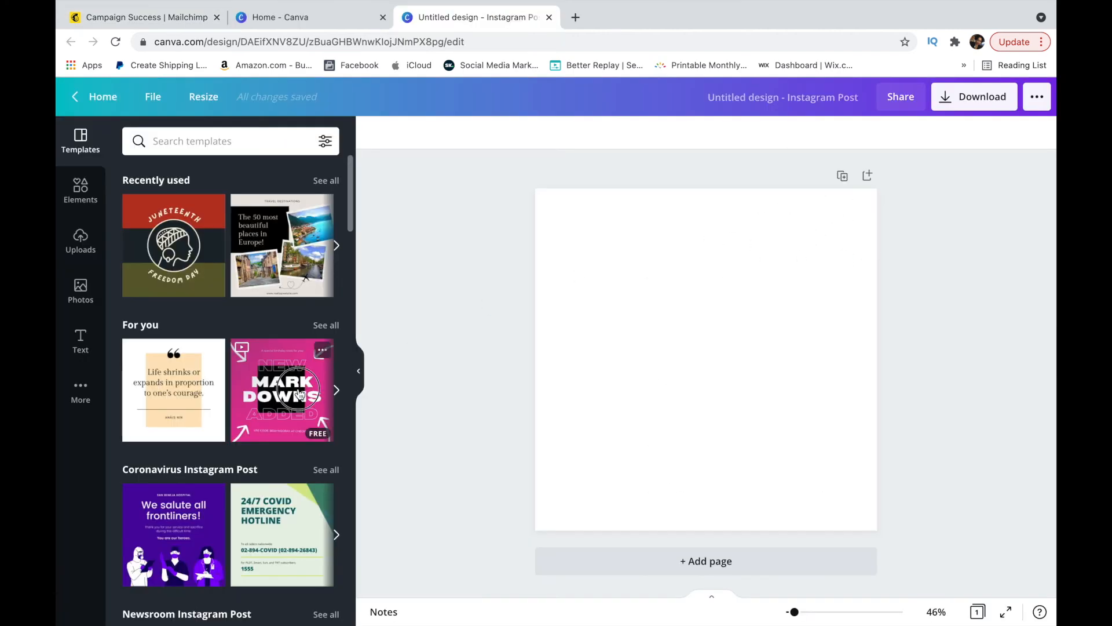
Step: In Canva, apply the pink page of the "Pink Discount Typographic Birthday" template to the blank Instagram post and delete its text
left_click(300, 394)
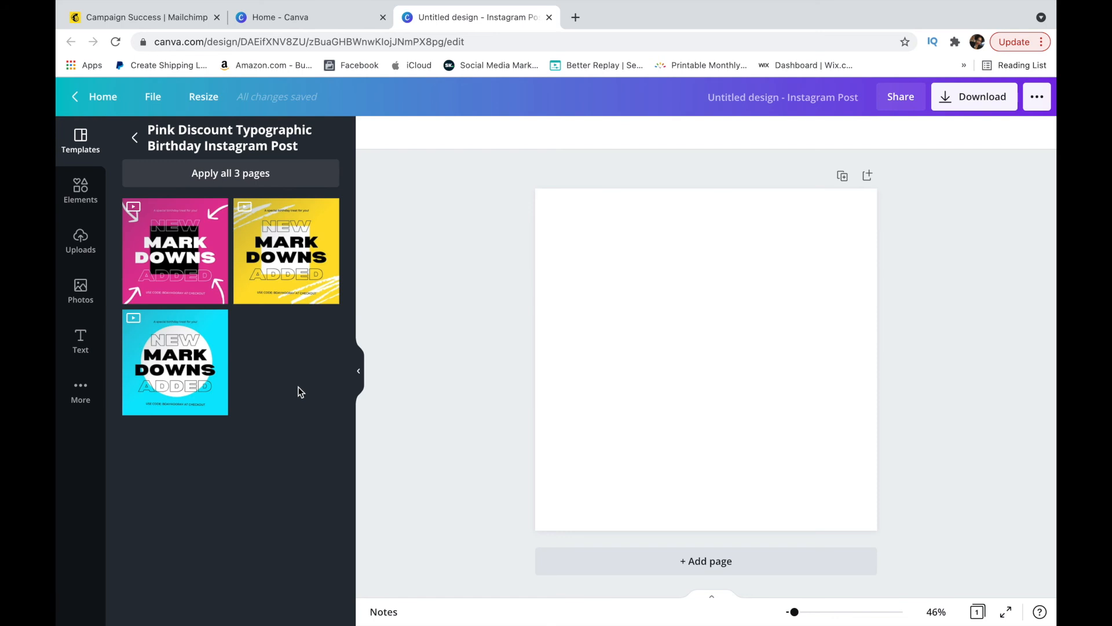
left_click(179, 264)
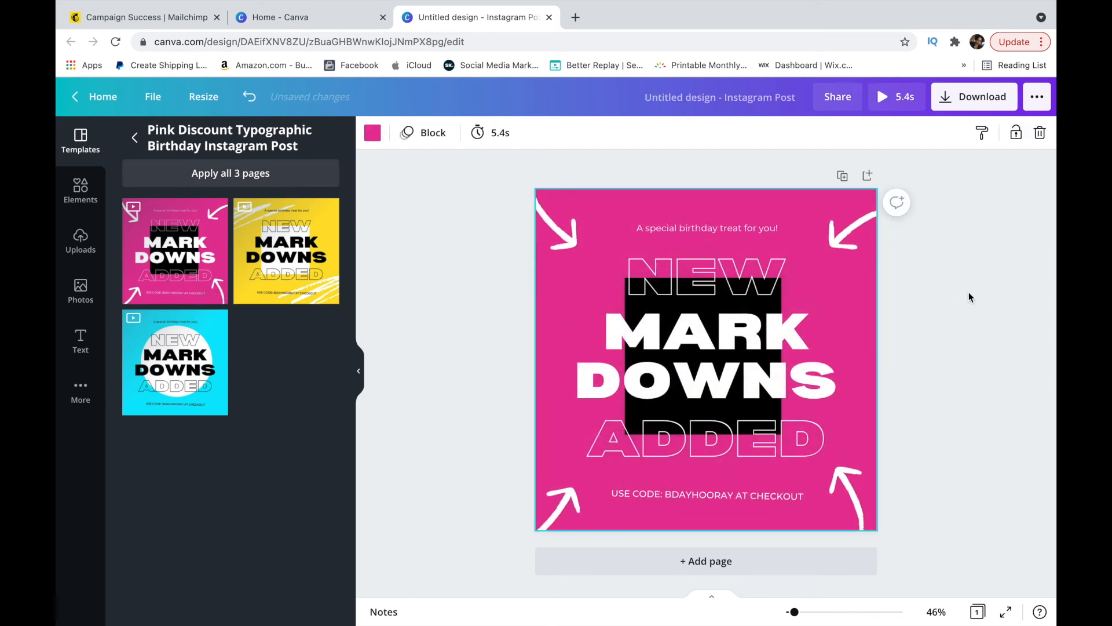
left_click(730, 293)
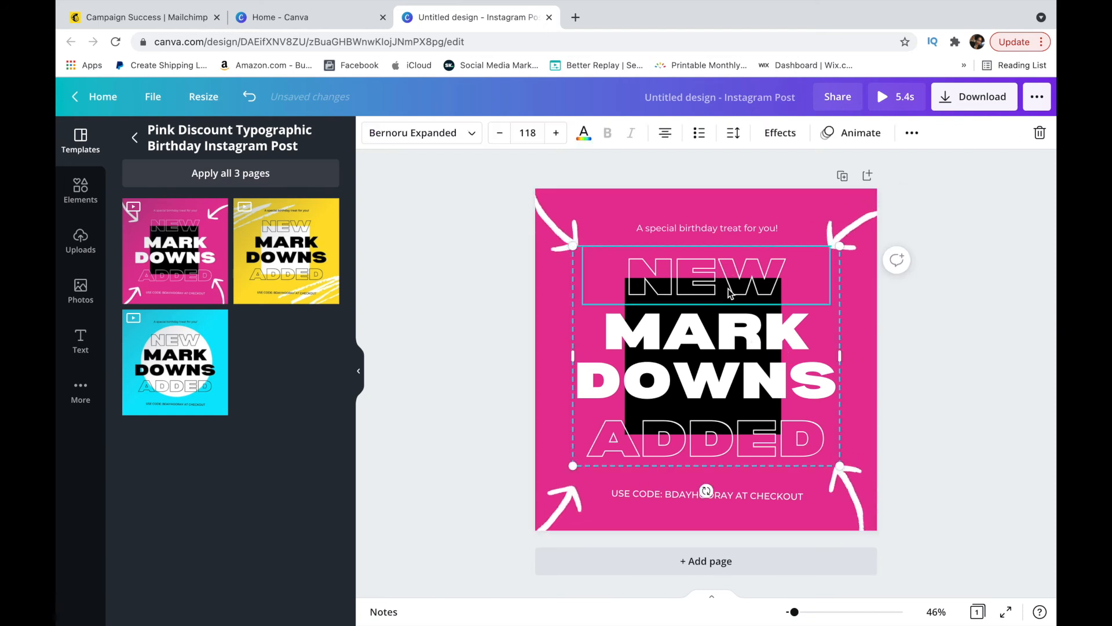
key("Delete")
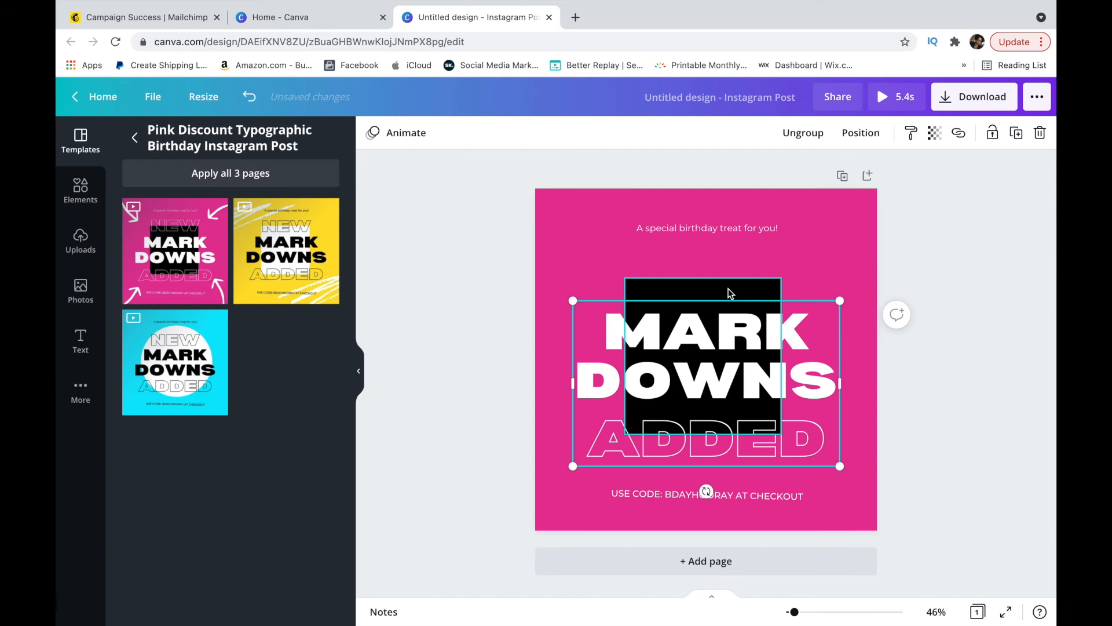
key("Delete")
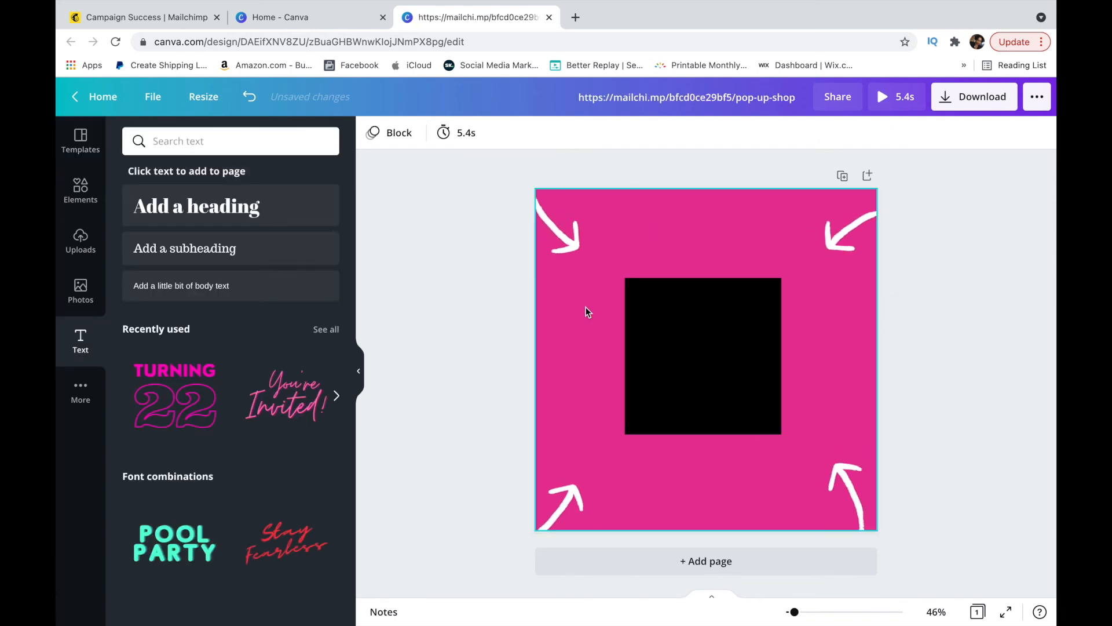
left_click(79, 399)
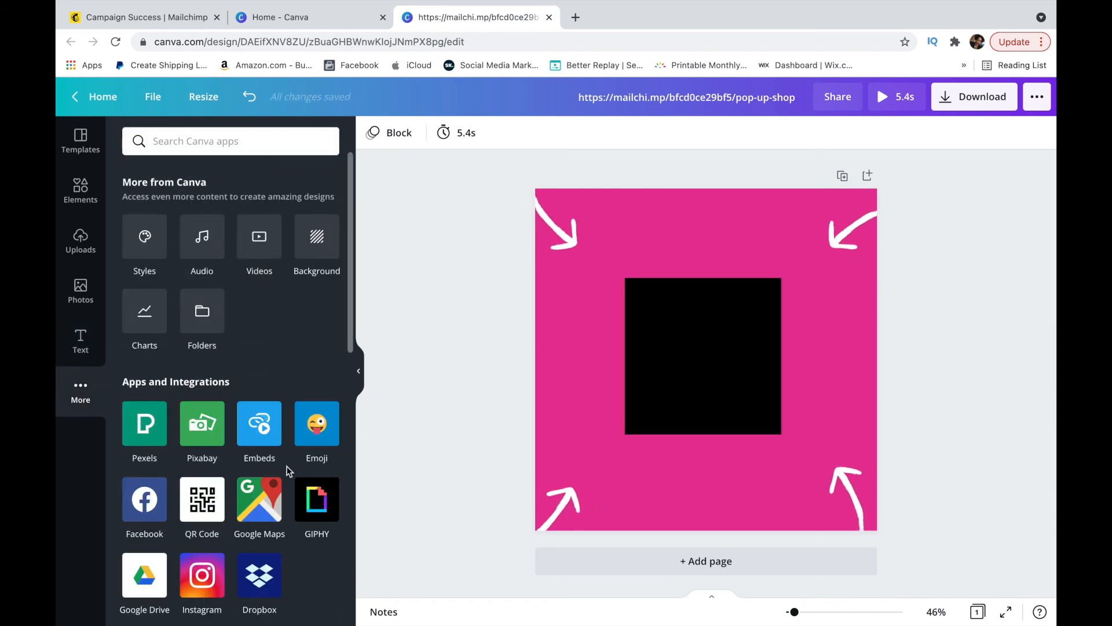
scroll(243, 464, "down", 2)
left_click(201, 441)
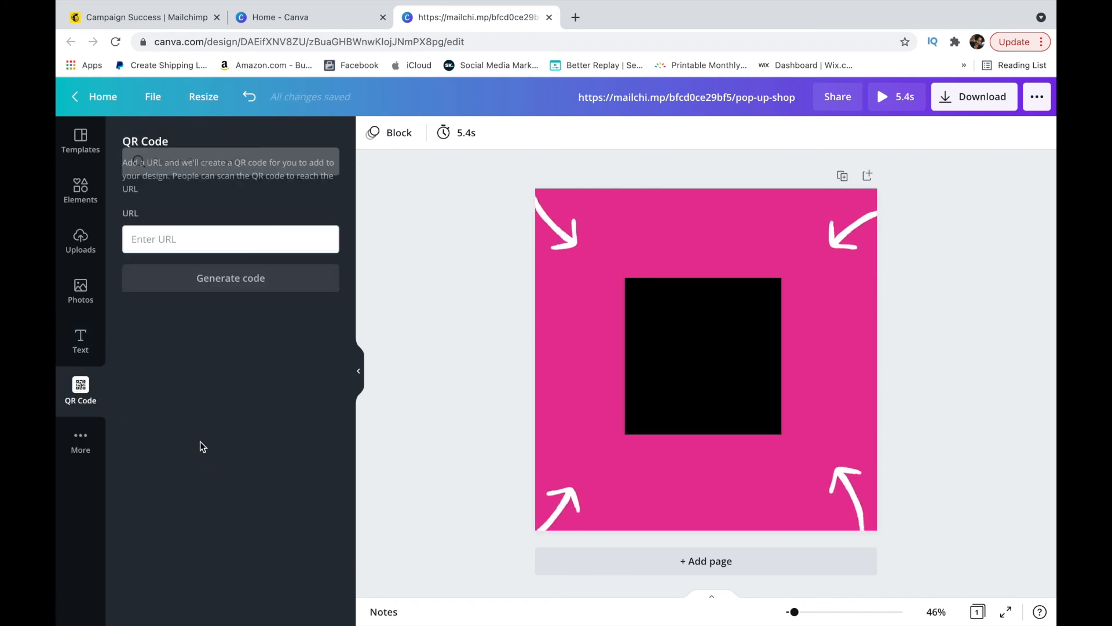
left_click(210, 239)
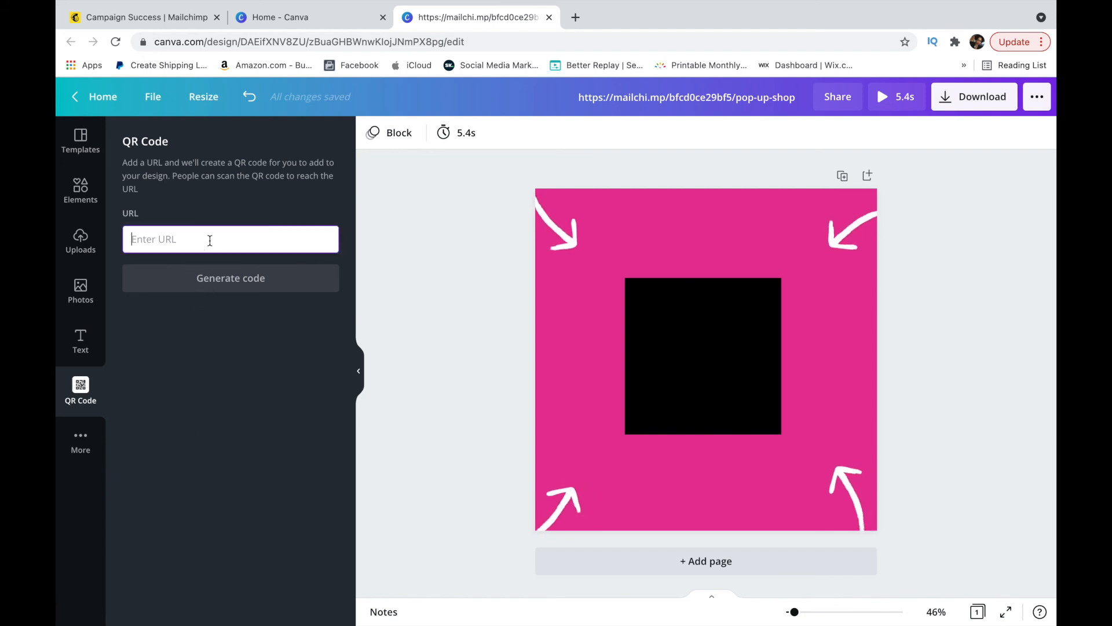
right_click(209, 240)
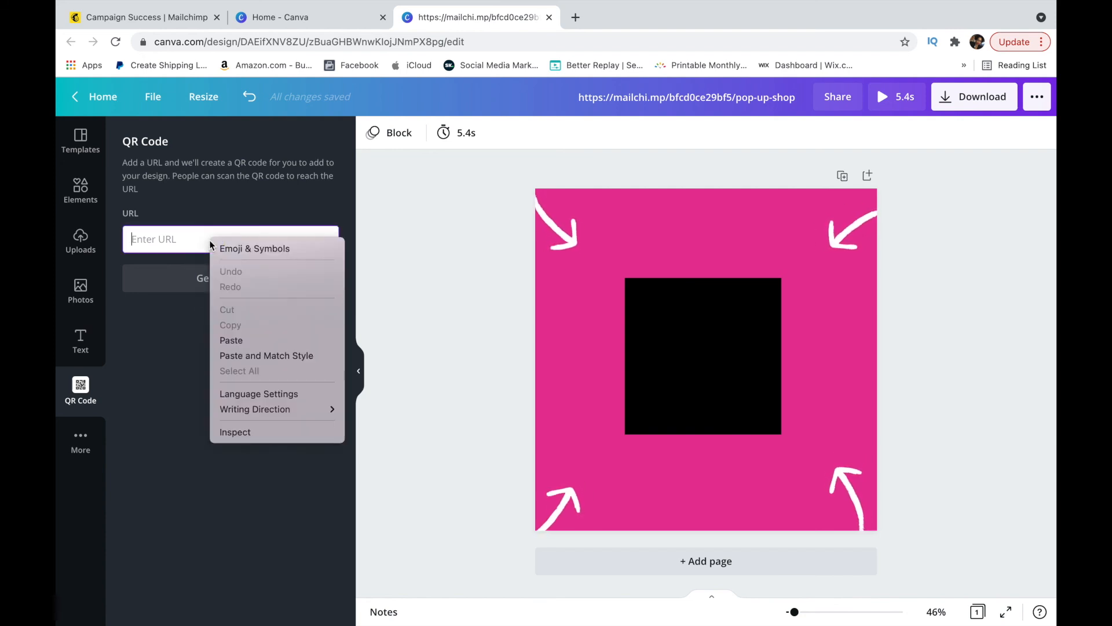
left_click(254, 341)
left_click(266, 285)
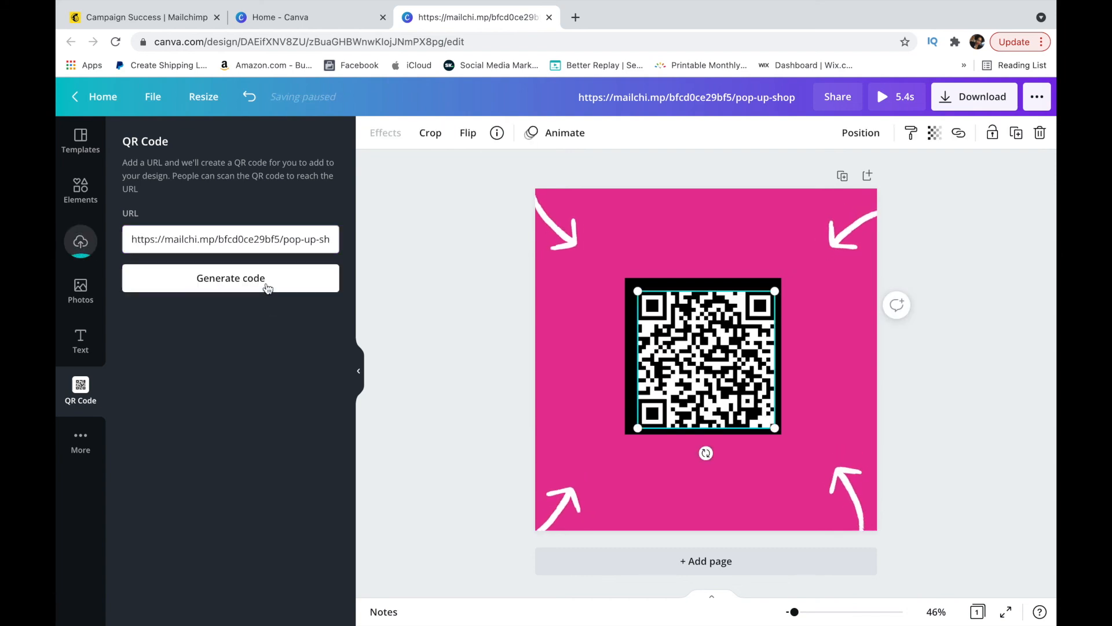
Step: Download the pink QR code design as a PNG image, dismiss the saved-design dialog and open the downloaded file
left_click(559, 284)
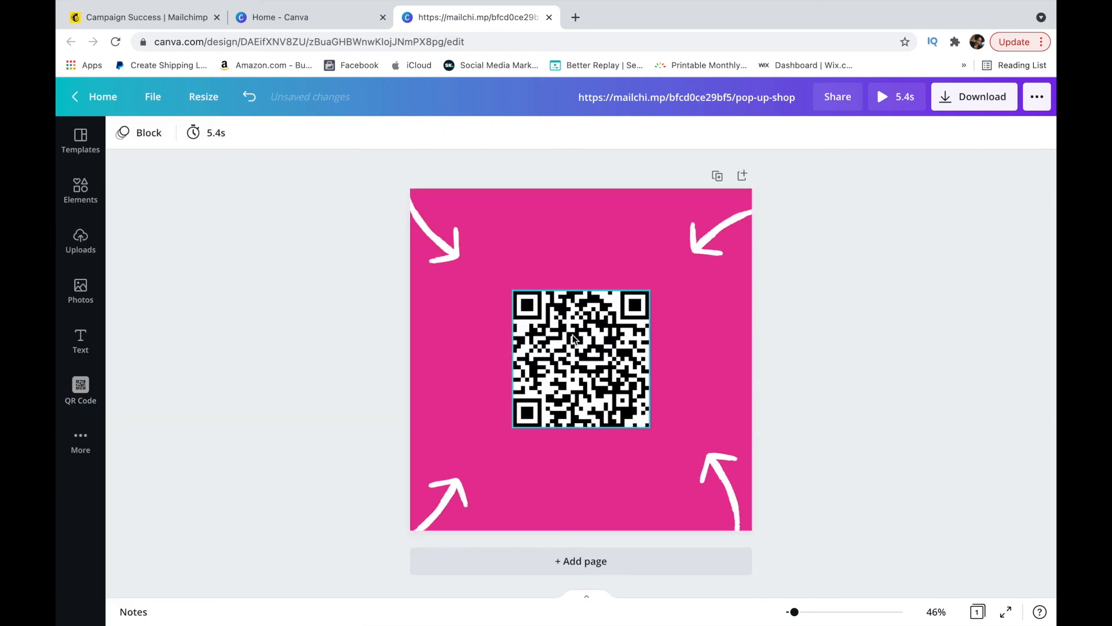
left_click(989, 102)
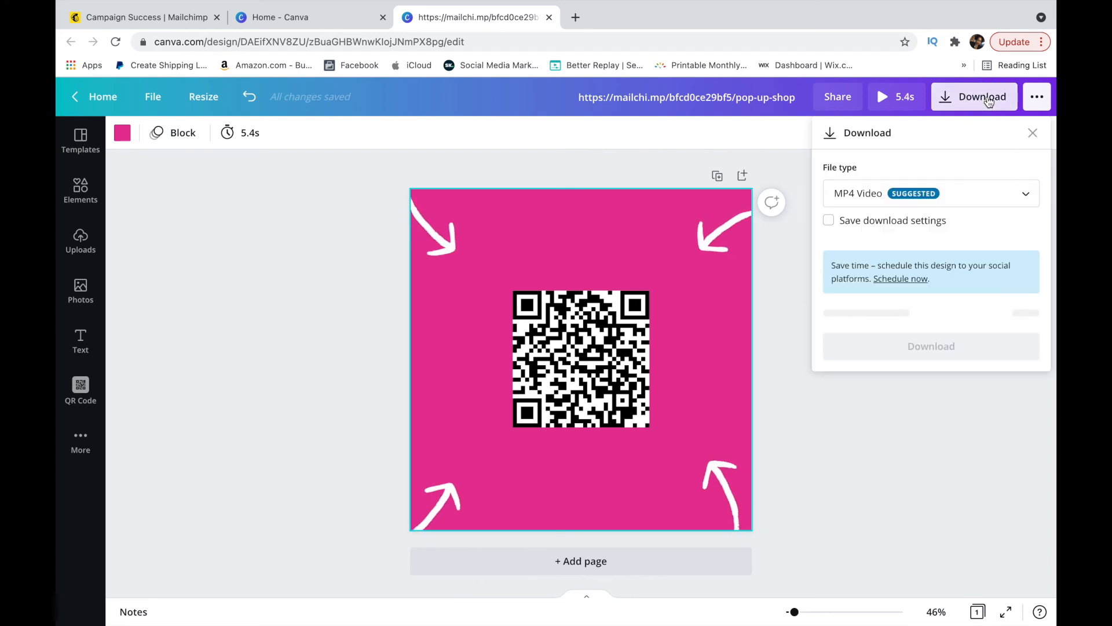
left_click(943, 197)
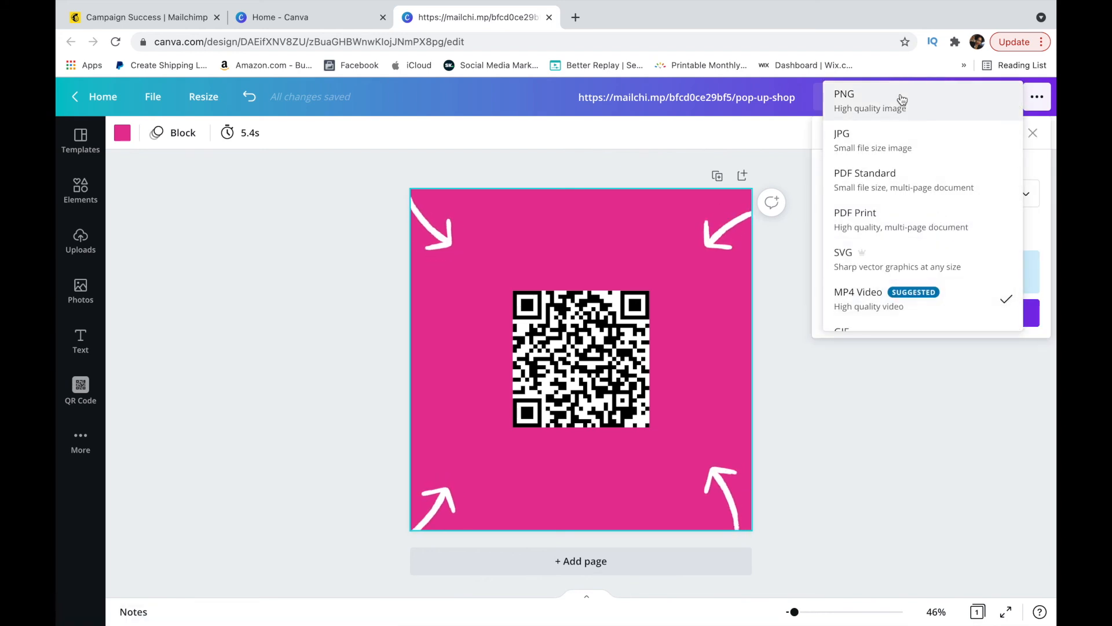
left_click(902, 99)
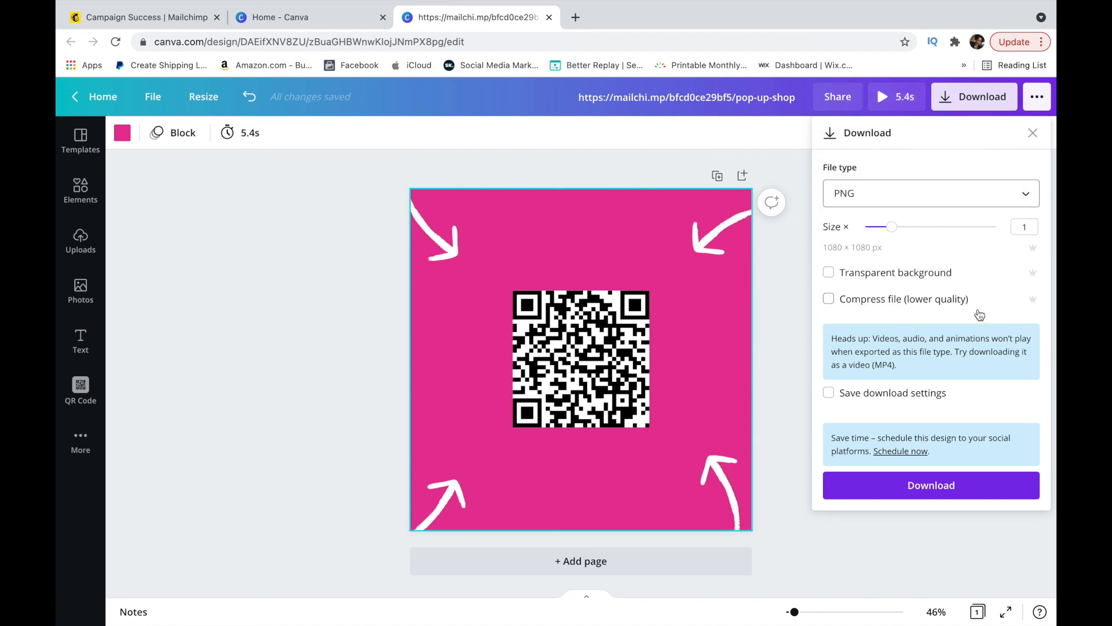
left_click(961, 491)
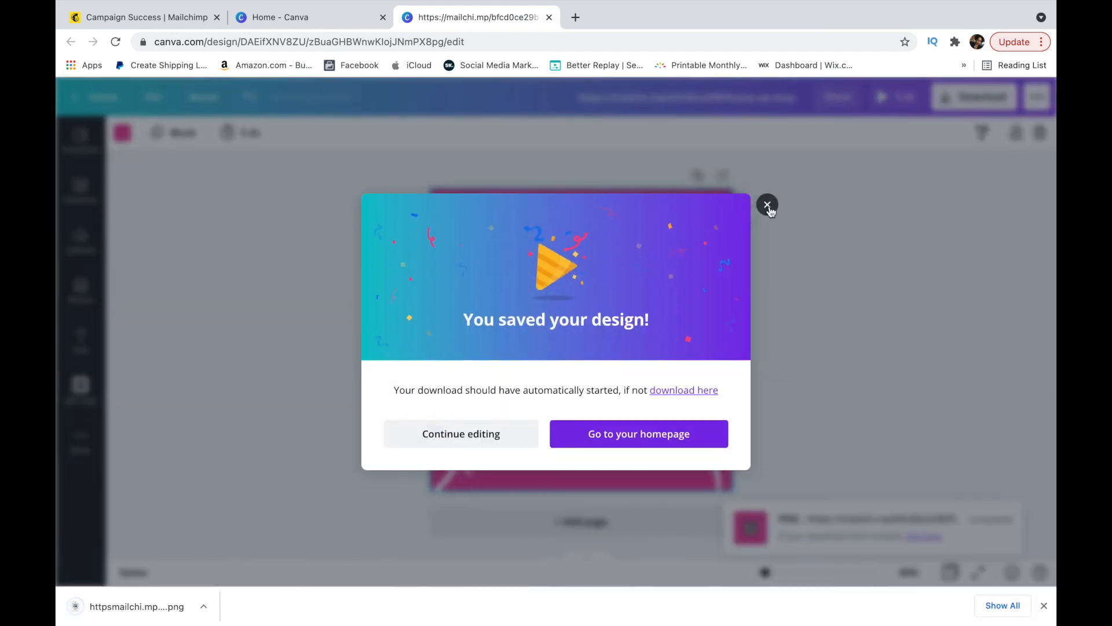
left_click(768, 206)
left_click(137, 610)
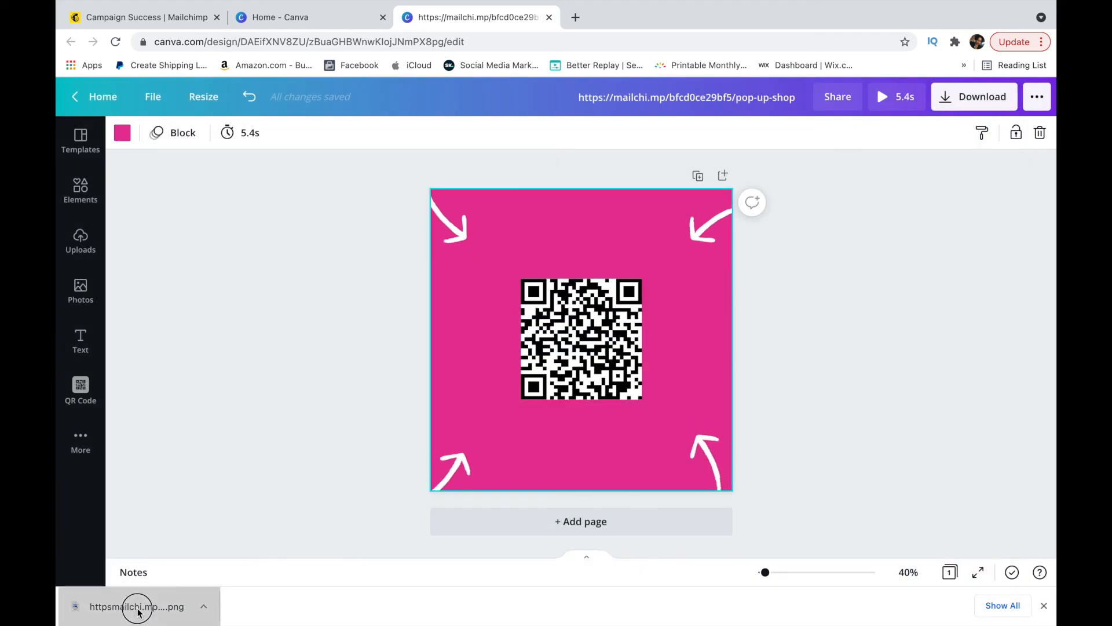